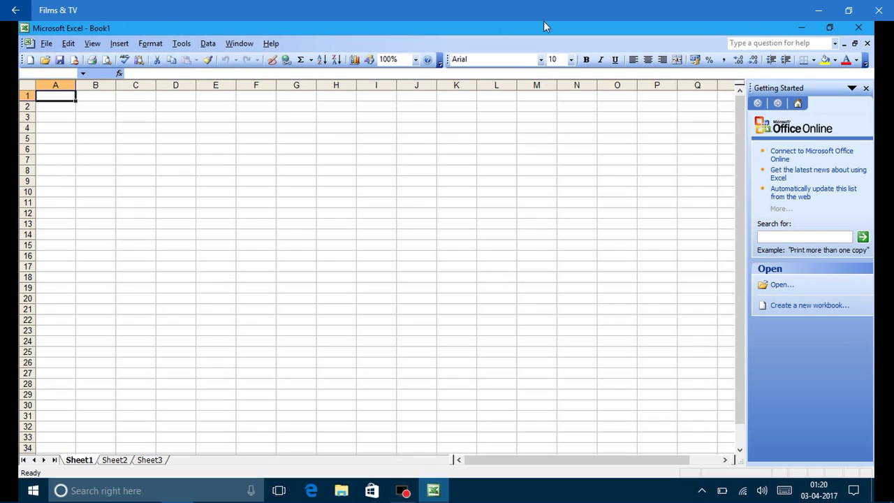
Step: Close the Getting Started pane and set the worksheet zoom to 200%
{"action": "left_click", "coordinate": [867, 88]}
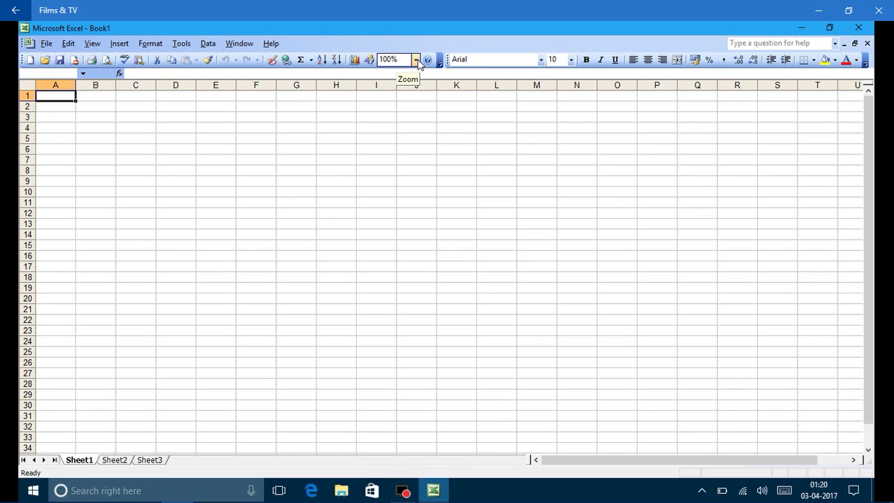
{"action": "left_click", "coordinate": [416, 60]}
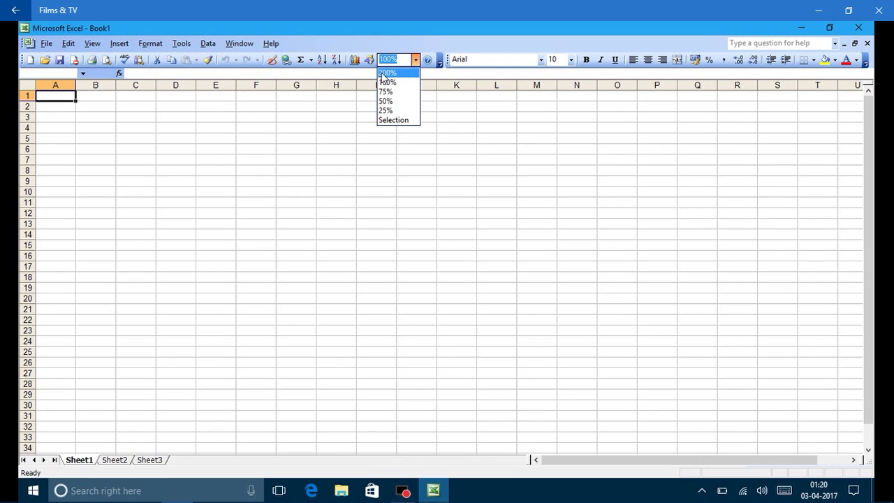
{"action": "left_click", "coordinate": [382, 73]}
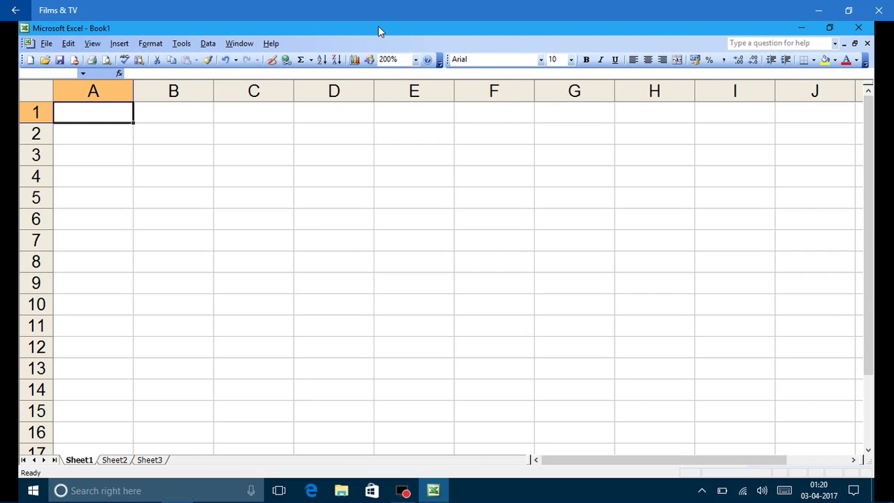
Step: Enter the heading "Arithmetical Operators" in cell A1
{"action": "type", "text": "R"}
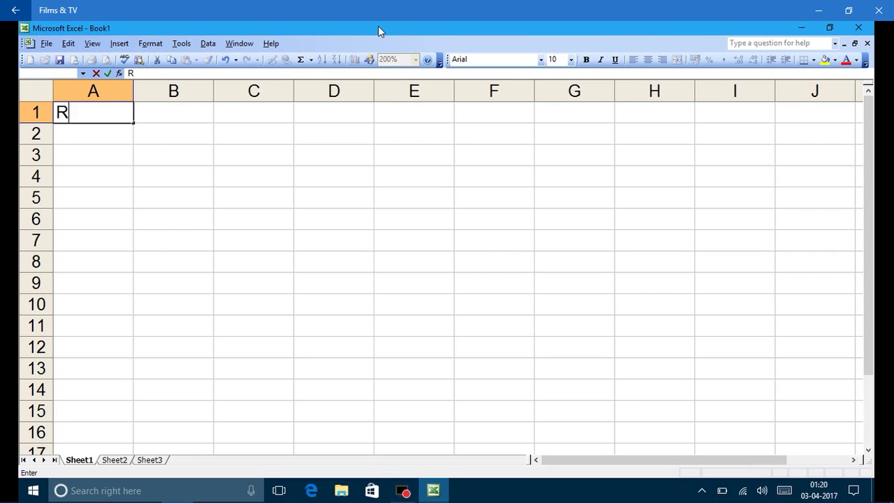
{"action": "key", "text": "BackSpace"}
{"action": "type", "text": "Arith"}
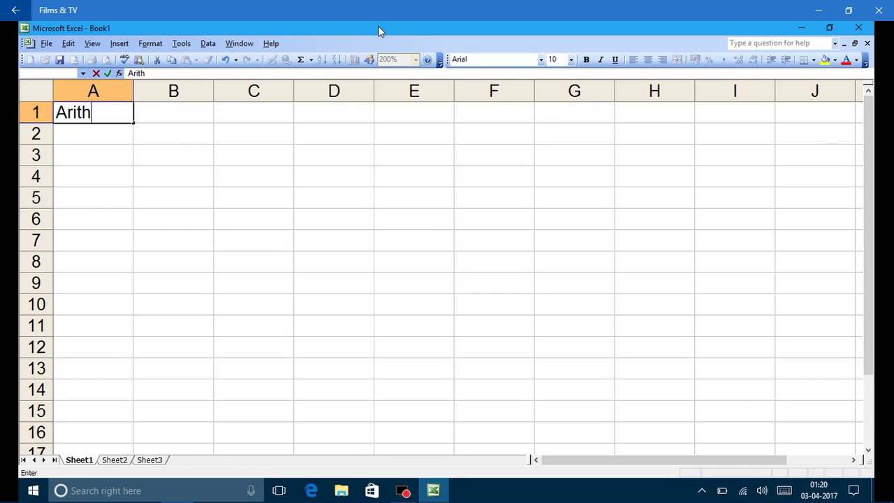
{"action": "type", "text": "metic"}
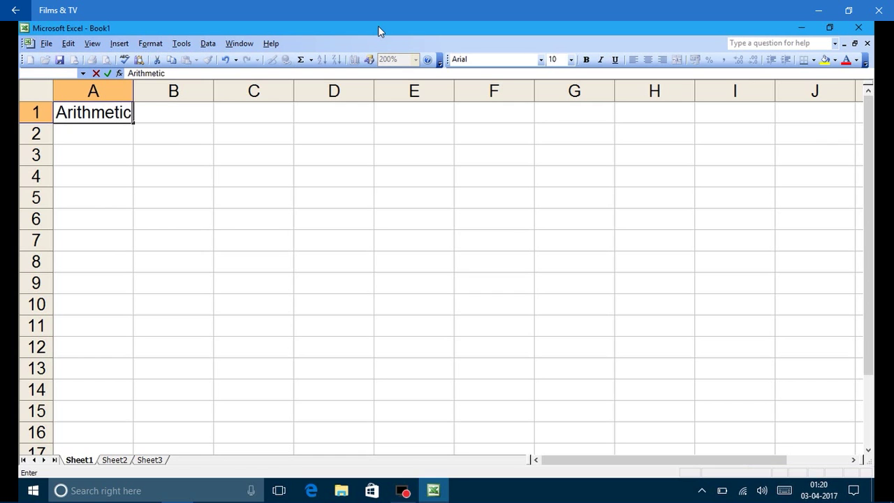
{"action": "type", "text": "al Op"}
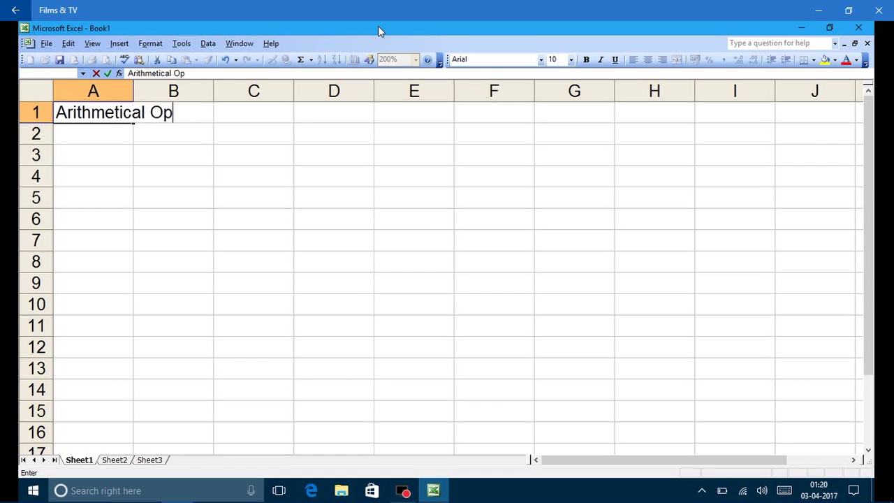
{"action": "type", "text": "erators"}
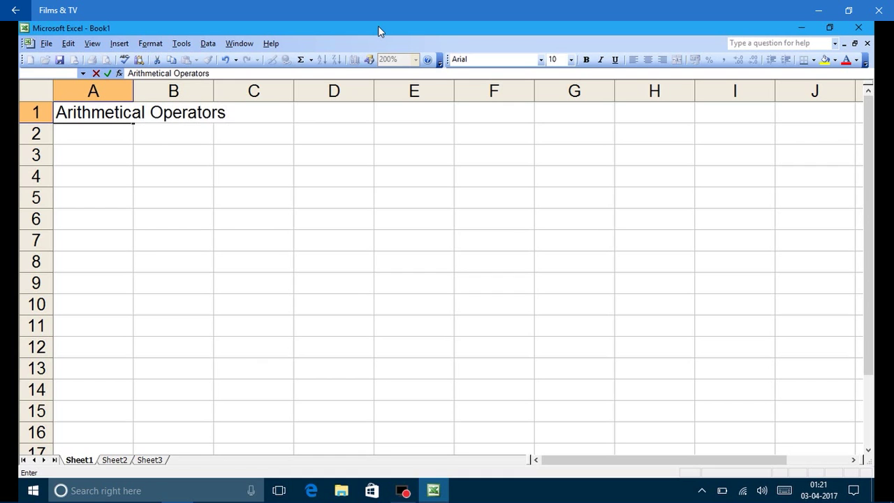
{"action": "key", "text": "Return"}
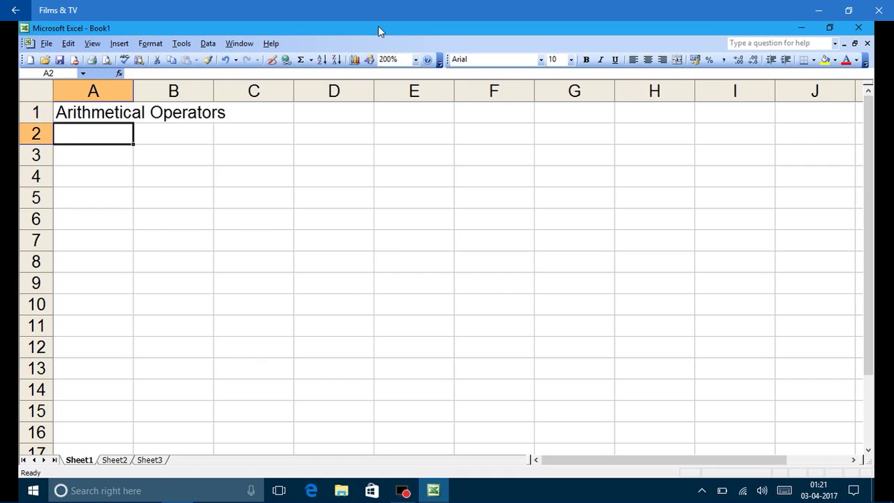
Step: Fit column A's width to its heading text and enter the heading "Meaning" in cell B1
{"action": "left_click_drag", "start_coordinate": [133, 91], "coordinate": [136, 91]}
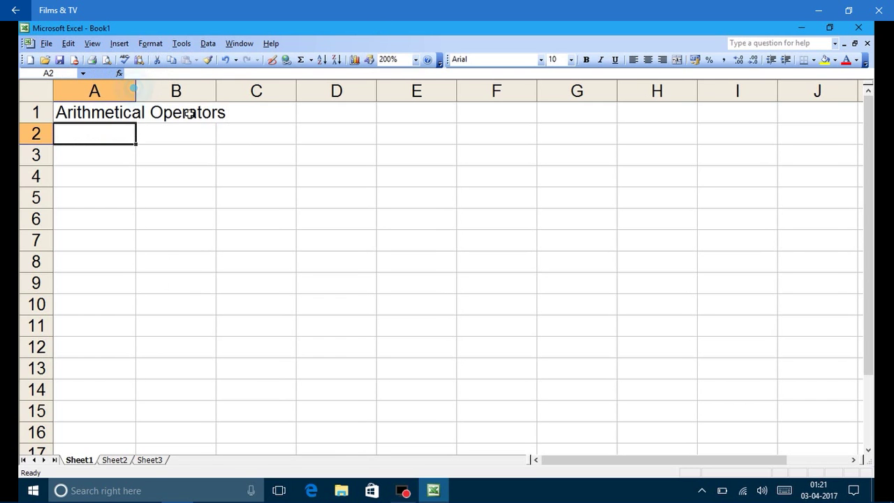
{"action": "double_click", "coordinate": [137, 90]}
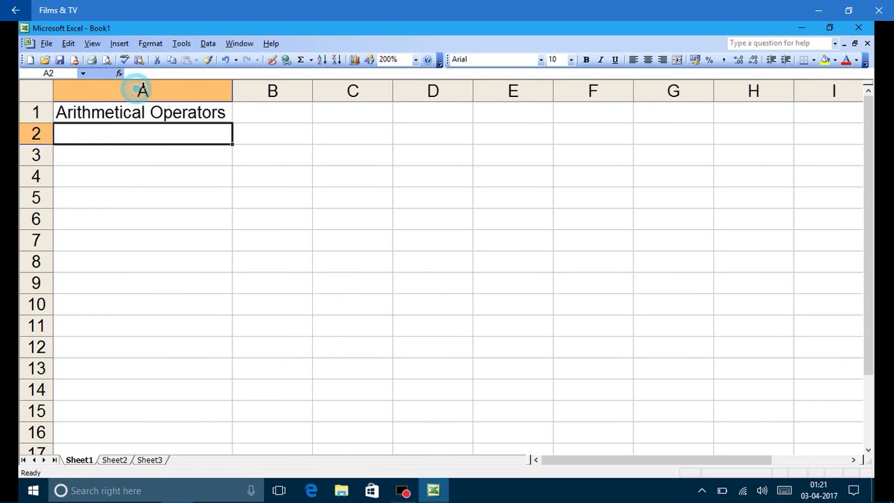
{"action": "left_click", "coordinate": [258, 118]}
{"action": "type", "text": "Meaning"}
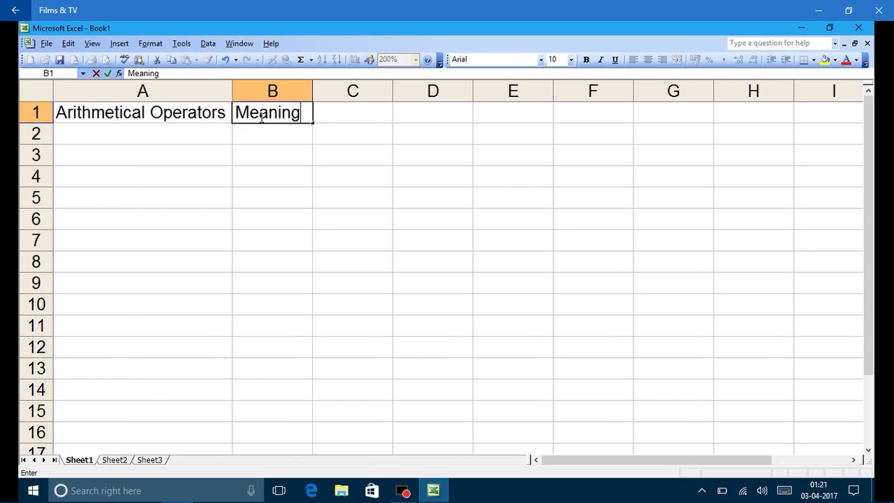
{"action": "key", "text": "Left"}
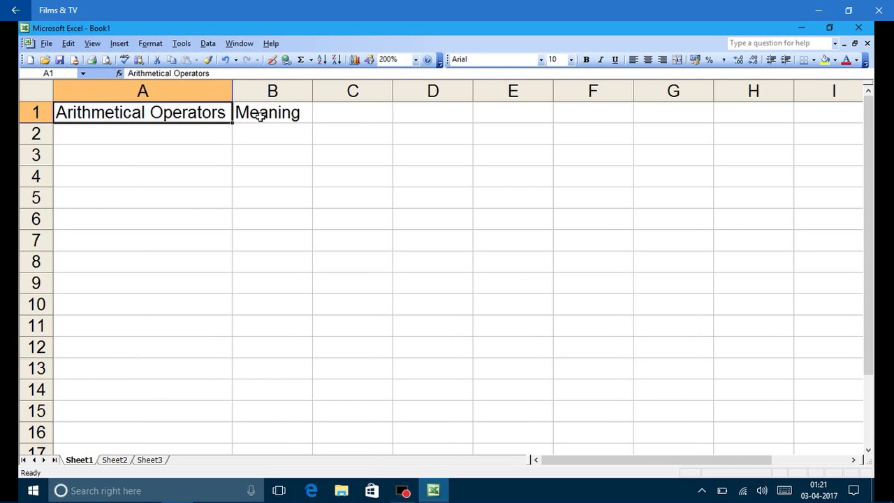
Step: List the operators +, - and * in cells A2 to A4
{"action": "key", "text": "Down"}
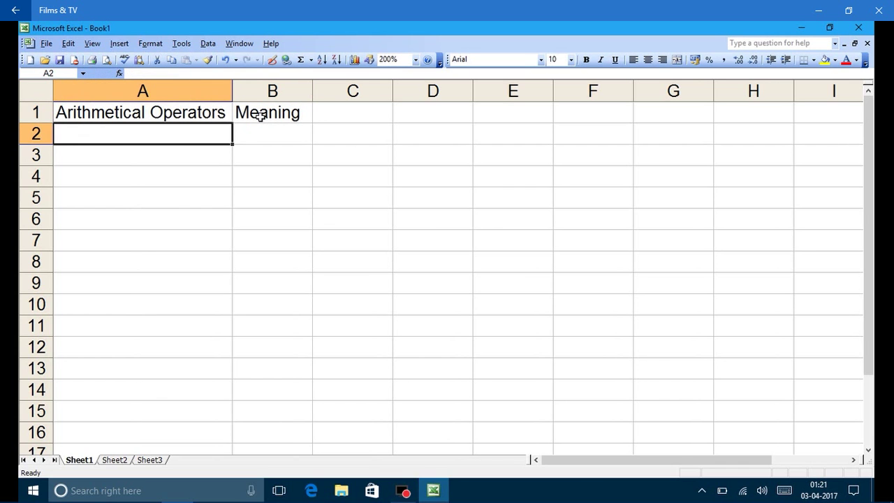
{"action": "type", "text": "+"}
{"action": "key", "text": "Return"}
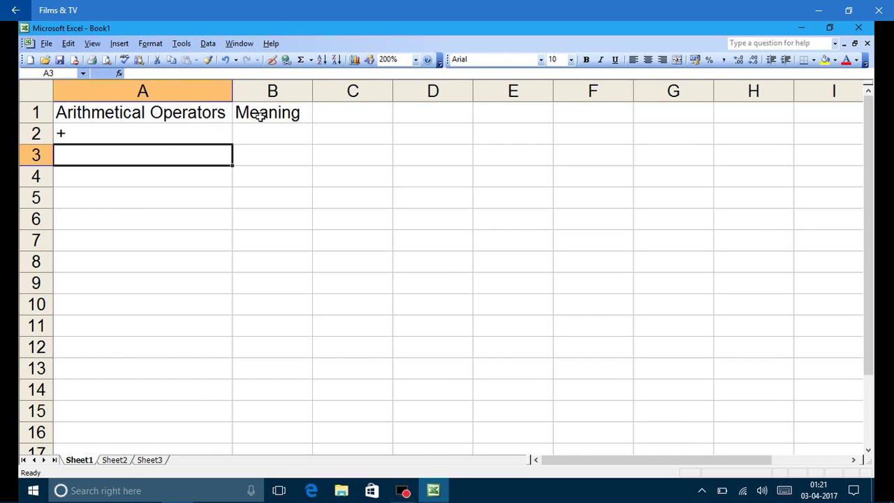
{"action": "type", "text": "-"}
{"action": "key", "text": "Return"}
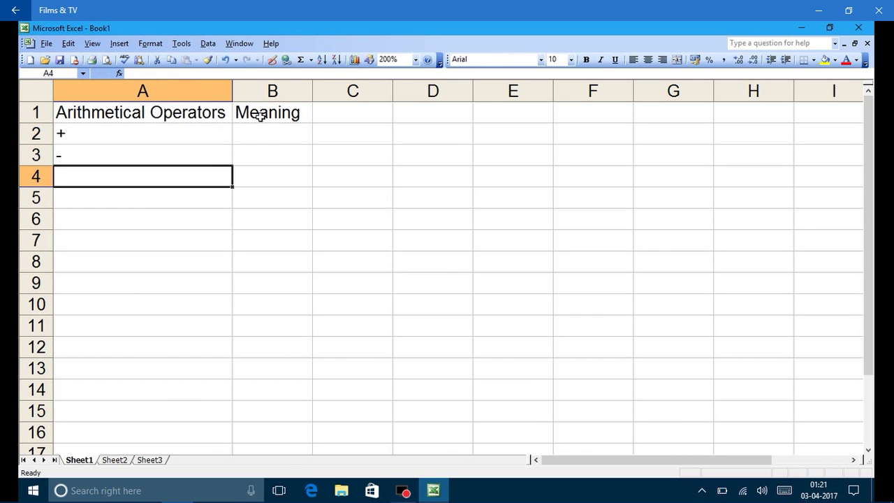
{"action": "type", "text": "*"}
{"action": "key", "text": "Return"}
Step: Enter the division operator / in cell A5
{"action": "key", "text": "slash"}
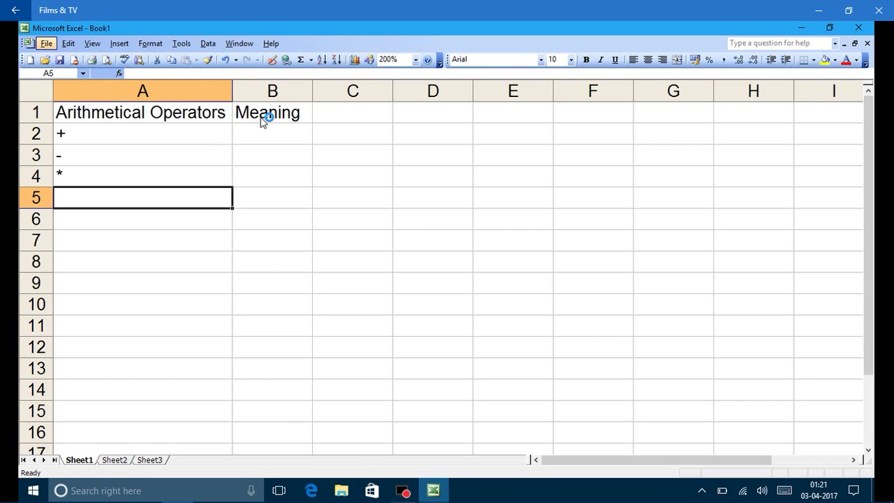
{"action": "left_click_drag", "start_coordinate": [117, 260], "coordinate": [116, 236]}
{"action": "left_click", "coordinate": [130, 198]}
{"action": "type", "text": "?"}
{"action": "key", "text": "BackSpace"}
{"action": "type", "text": "+"}
{"action": "key", "text": "BackSpace"}
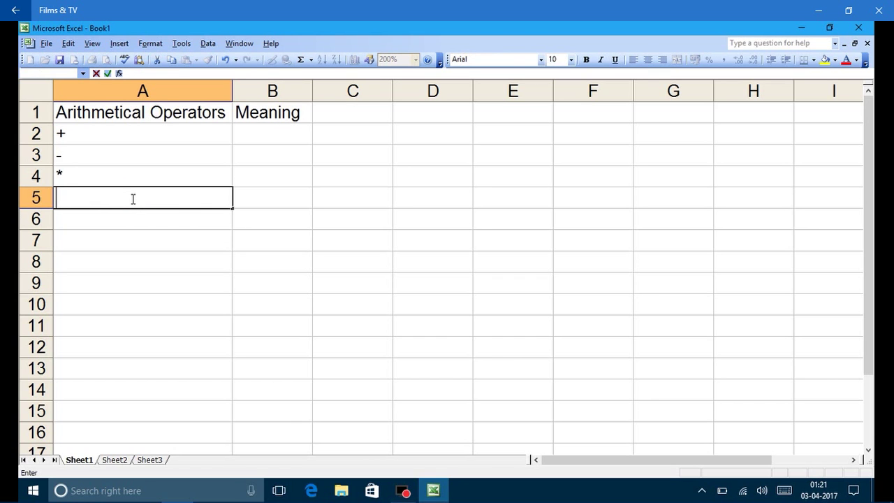
{"action": "type", "text": "?"}
{"action": "key", "text": "BackSpace"}
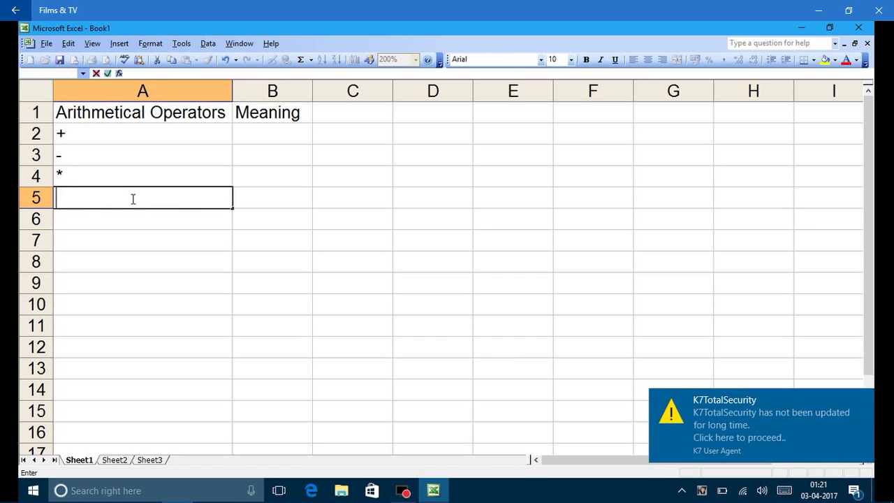
{"action": "type", "text": "/"}
{"action": "key", "text": "Return"}
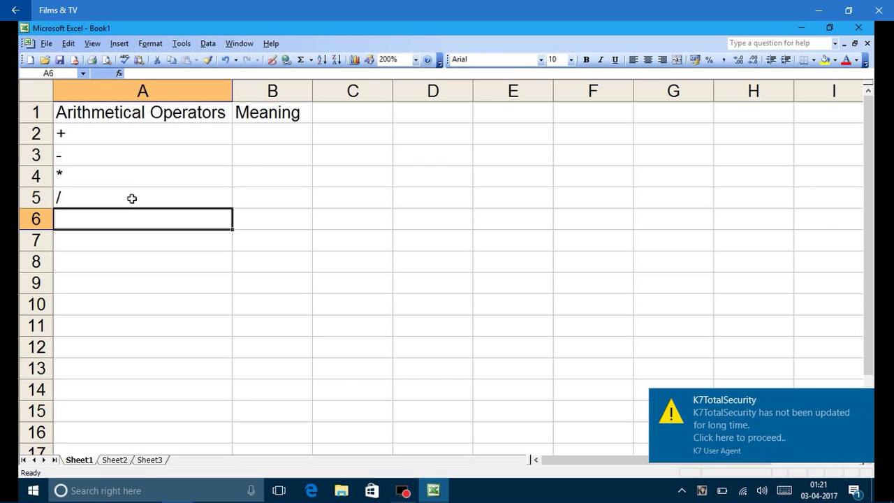
Step: Enter the % symbol in cells A6 and A7
{"action": "type", "text": "%"}
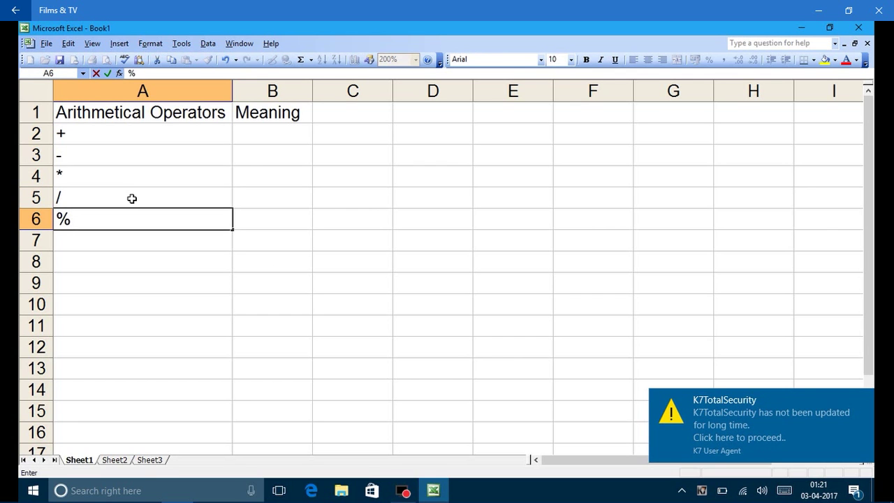
{"action": "key", "text": "Return"}
{"action": "type", "text": "%"}
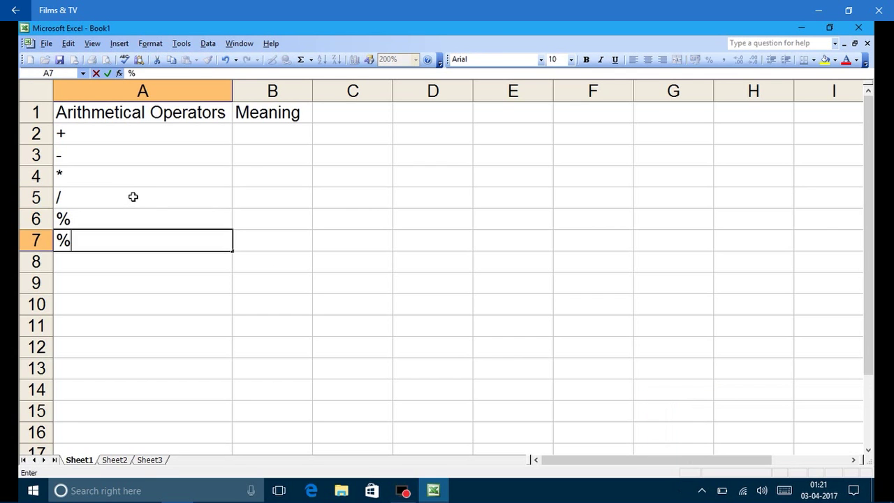
Step: Enter "Addition Opertor" in cell B2 as the meaning of the + operator
{"action": "left_click", "coordinate": [282, 130]}
{"action": "type", "text": "Additin"}
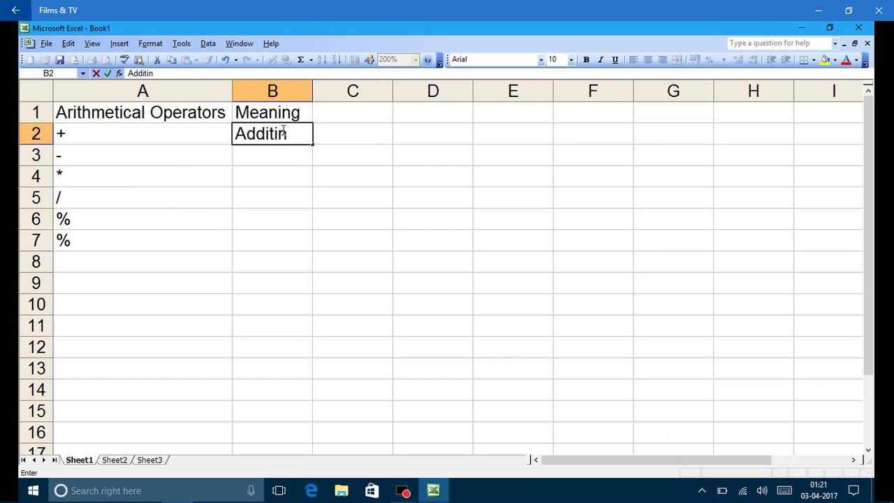
{"action": "key", "text": "BackSpace"}
{"action": "type", "text": "on Opertor"}
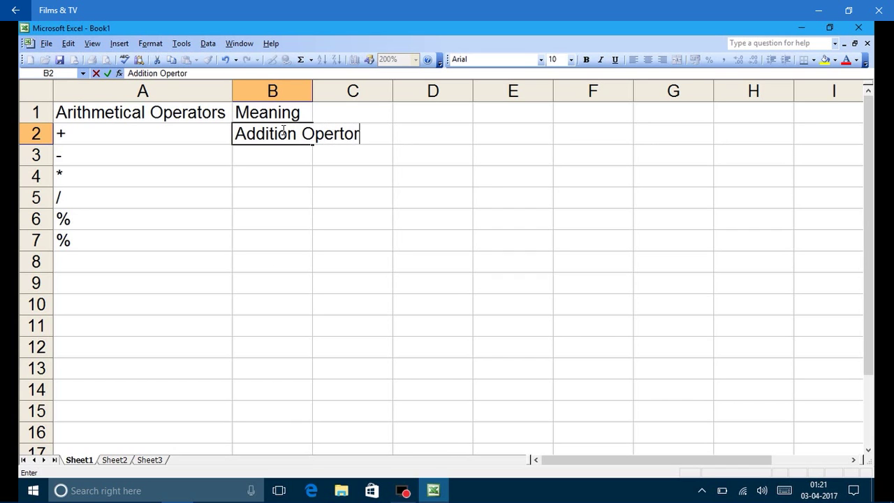
{"action": "key", "text": "shift+Left"}
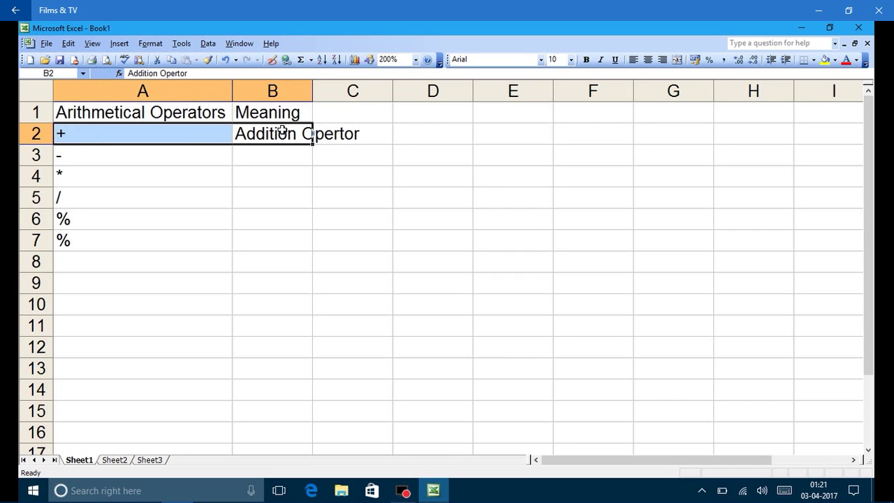
{"action": "key", "text": "Right"}
{"action": "key", "text": "Left"}
Step: Enter "Sbtraction Opertor" in cell B3 as the meaning of the - operator
{"action": "key", "text": "Down"}
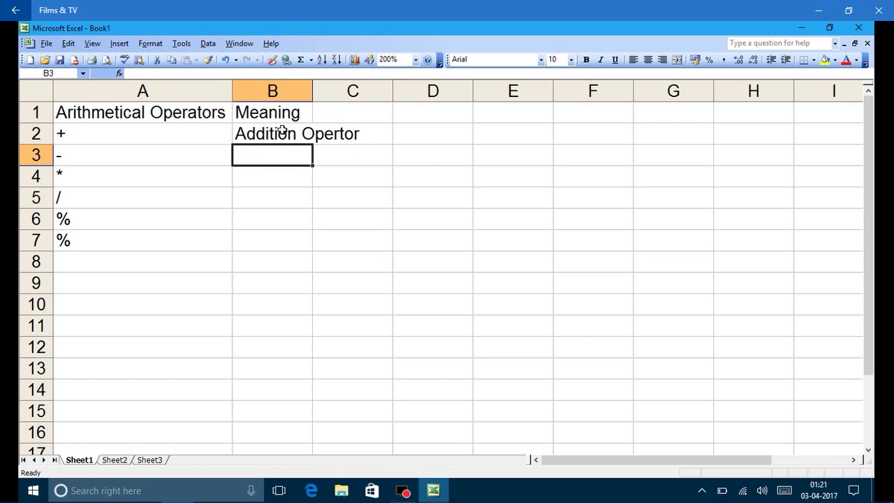
{"action": "type", "text": "Sbtract"}
{"action": "type", "text": "n"}
{"action": "key", "text": "BackSpace"}
{"action": "type", "text": "ion Opertr"}
{"action": "key", "text": "Return"}
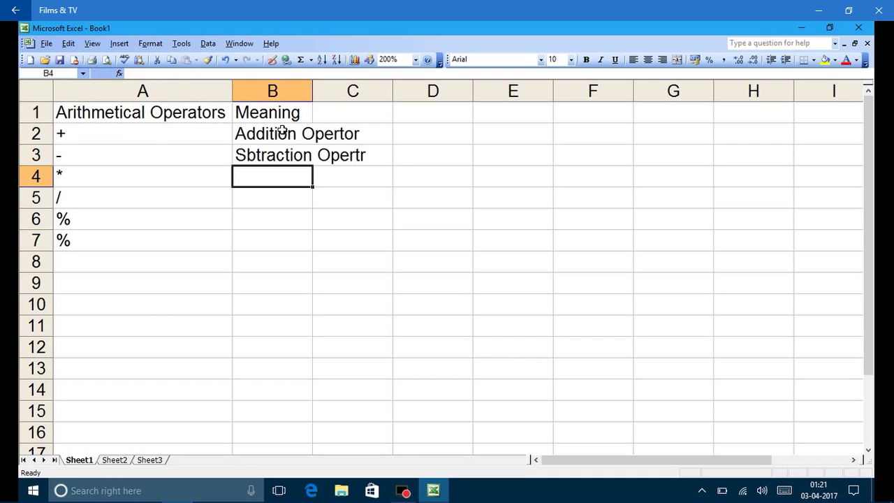
{"action": "key", "text": "Up"}
{"action": "key", "text": "F2"}
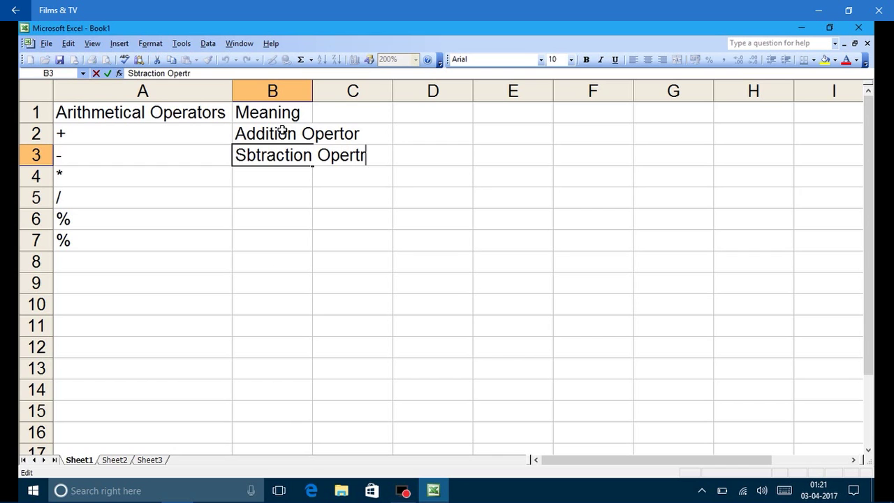
{"action": "key", "text": "BackSpace"}
{"action": "type", "text": "or"}
{"action": "key", "text": "Return"}
Step: Enter "Multiplication Operator" in cell B4 as the meaning of the * operator
{"action": "type", "text": "Multiication"}
{"action": "key", "text": "BackSpace"}
{"action": "key", "text": "BackSpace"}
{"action": "key", "text": "BackSpace"}
{"action": "key", "text": "BackSpace"}
{"action": "key", "text": "BackSpace"}
{"action": "key", "text": "BackSpace"}
{"action": "key", "text": "BackSpace"}
{"action": "type", "text": "plication "}
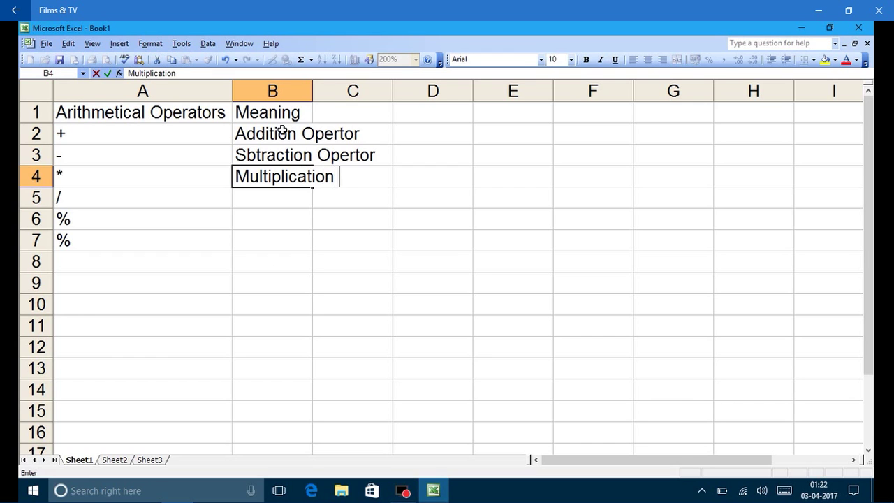
{"action": "type", "text": "Operator"}
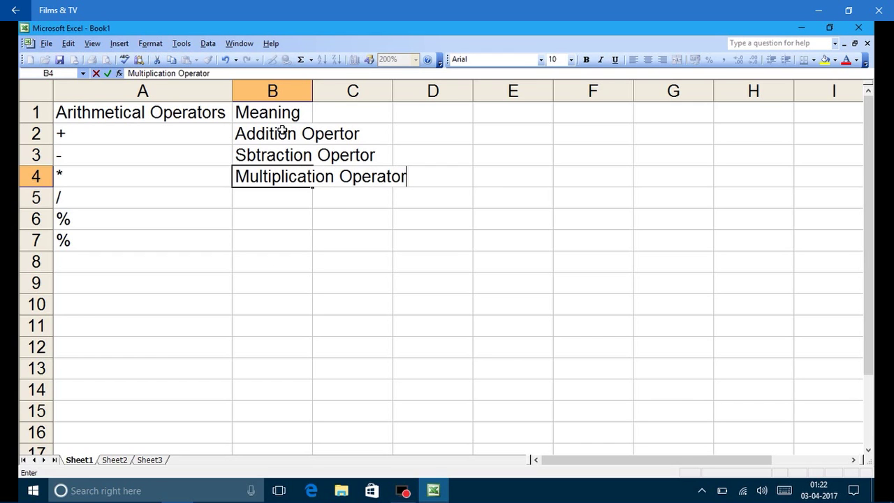
{"action": "key", "text": "Return"}
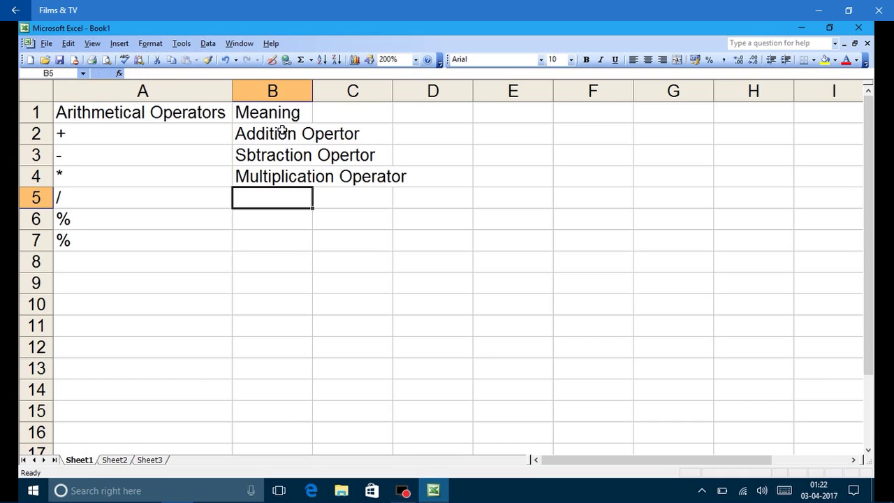
Step: Enter "Division Operator" in cell B5 as the meaning of the / operator
{"action": "type", "text": "Division Opera"}
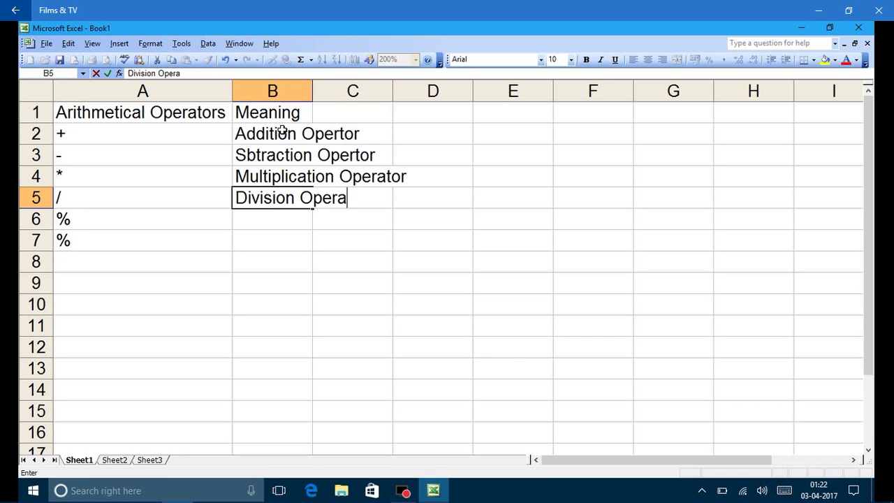
{"action": "type", "text": "tor"}
{"action": "key", "text": "Return"}
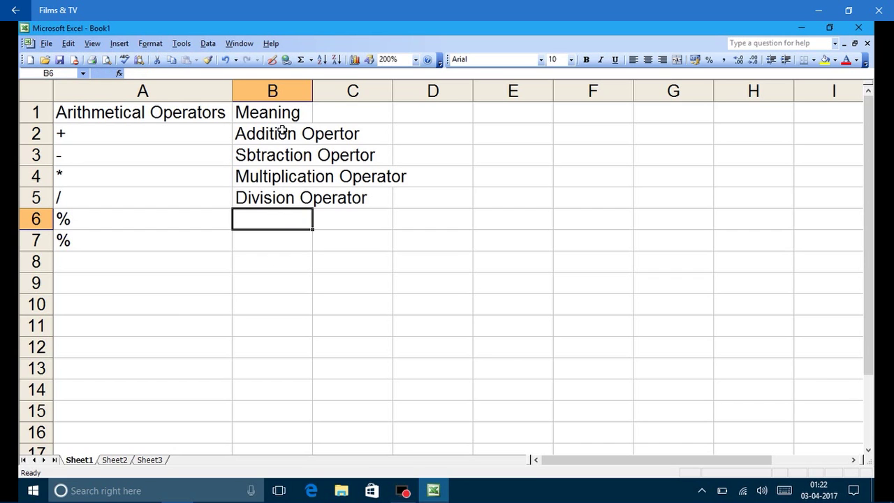
Step: Enter "percentage Operator" in cell B6 as the meaning of the % operator
{"action": "type", "text": "perce"}
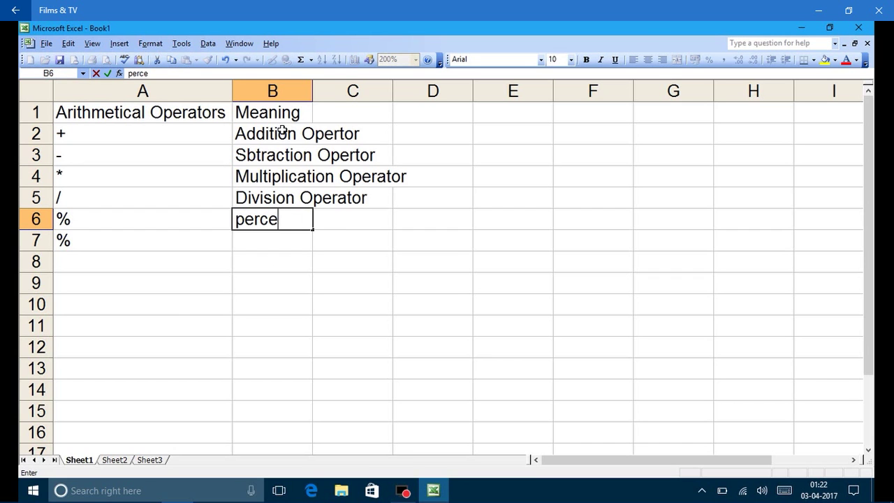
{"action": "type", "text": "ntage Oper"}
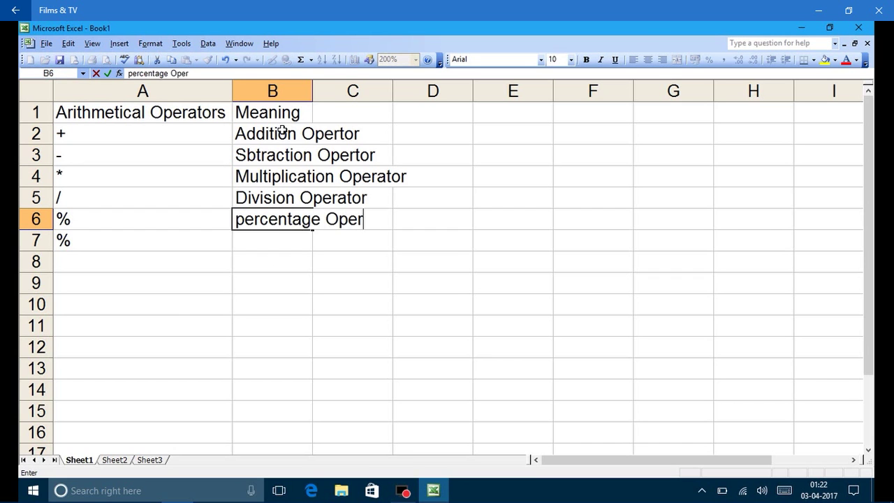
{"action": "type", "text": "atir"}
{"action": "key", "text": "BackSpace"}
{"action": "key", "text": "BackSpace"}
{"action": "type", "text": "or"}
{"action": "key", "text": "Return"}
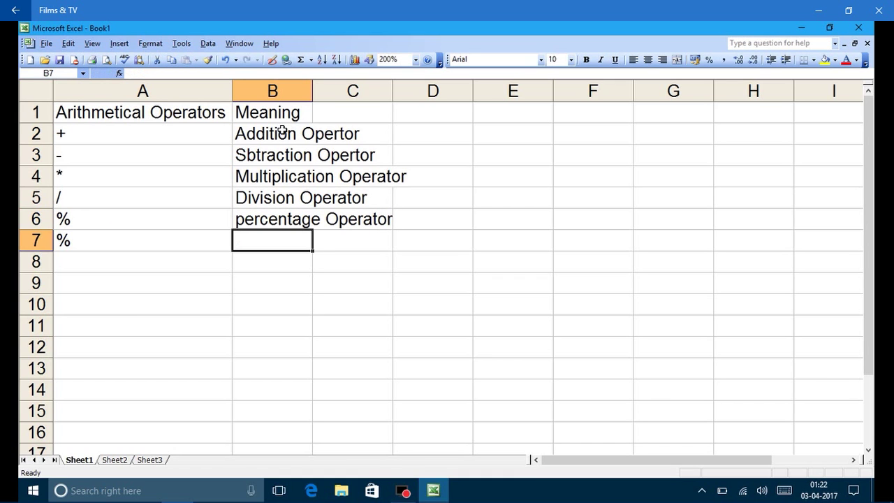
Step: Replace the duplicate % in cell A7 with ^ and enter "Power Operator" as its meaning in B7
{"action": "key", "text": "Left"}
{"action": "type", "text": "^"}
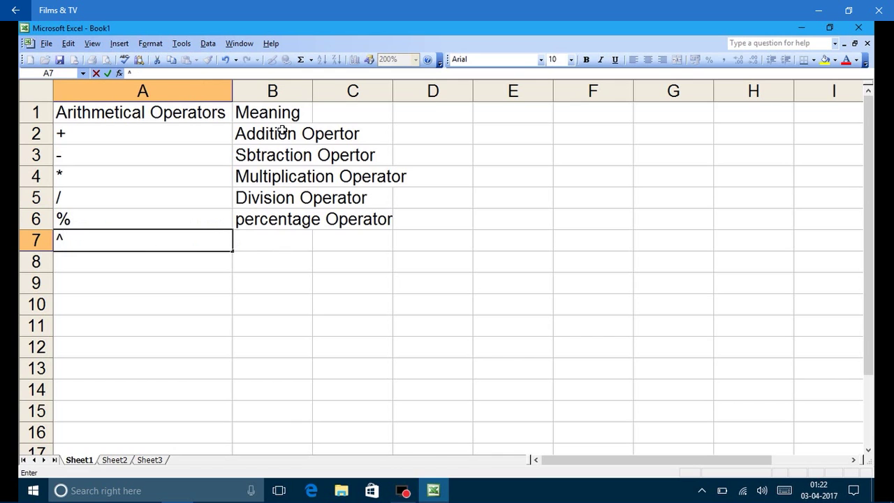
{"action": "key", "text": "Tab"}
{"action": "type", "text": "Power"}
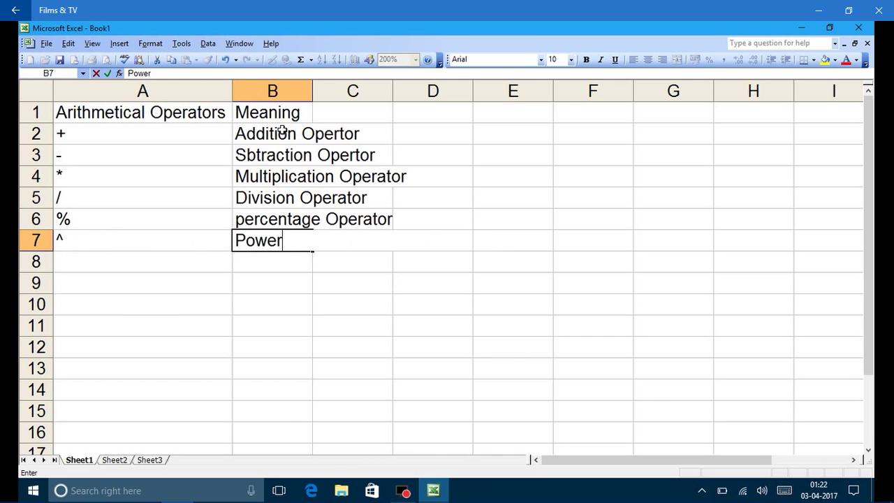
{"action": "type", "text": " Operati"}
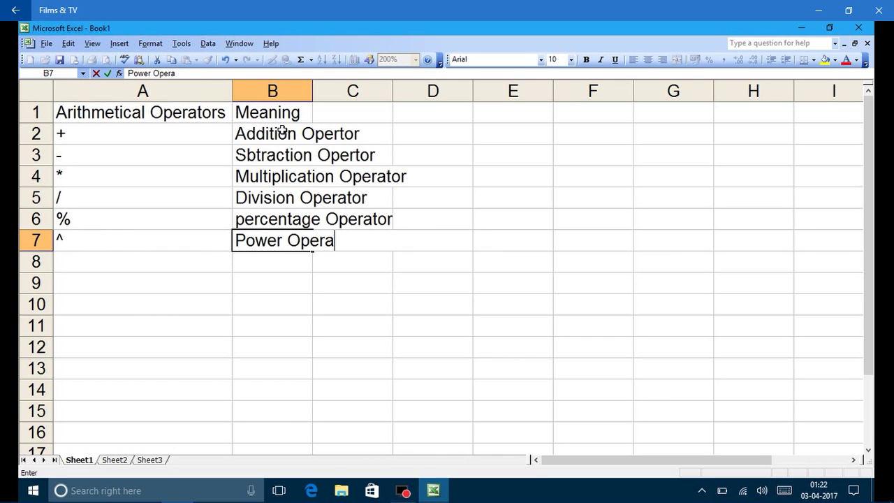
{"action": "key", "text": "BackSpace"}
{"action": "type", "text": "or"}
{"action": "key", "text": "Left"}
{"action": "key", "text": "Right"}
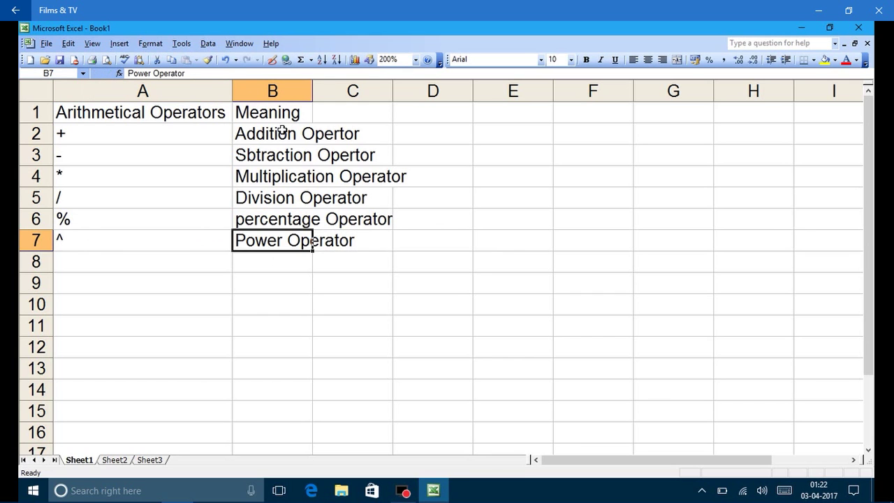
Step: Edit the meaning in cell B7 to read "Power/Exponential Operator"
{"action": "key", "text": "F2"}
{"action": "key", "text": "Left"}
{"action": "key", "text": "Left"}
{"action": "key", "text": "Left"}
{"action": "key", "text": "Left"}
{"action": "key", "text": "Left"}
{"action": "key", "text": "Left"}
{"action": "key", "text": "Left"}
{"action": "key", "text": "Left"}
{"action": "key", "text": "Left"}
{"action": "key", "text": "Left"}
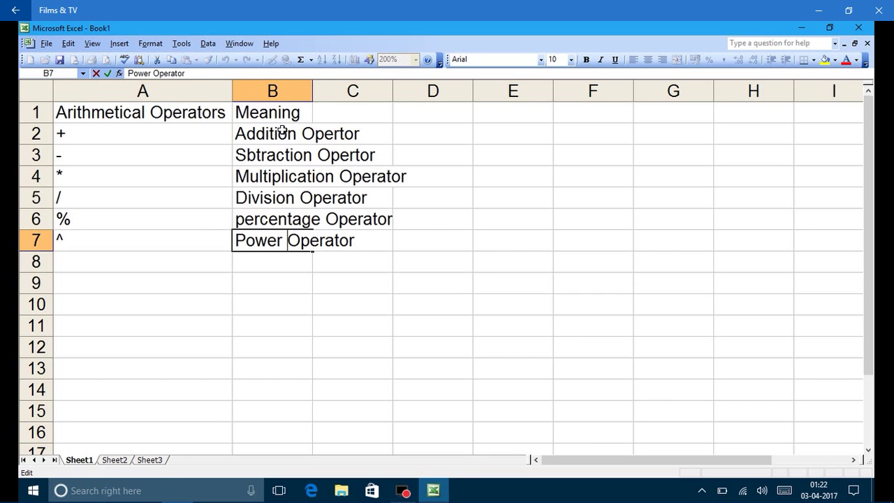
{"action": "key", "text": "Right"}
{"action": "type", "text": "/Expo"}
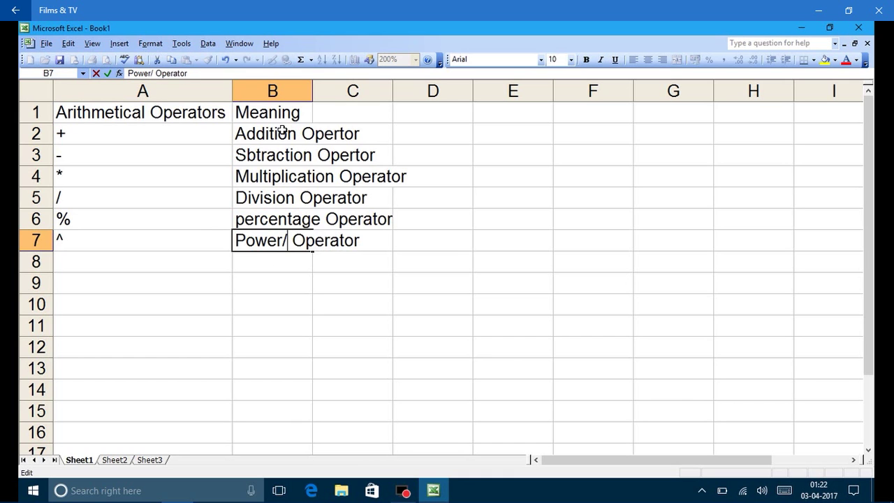
{"action": "type", "text": "nentil"}
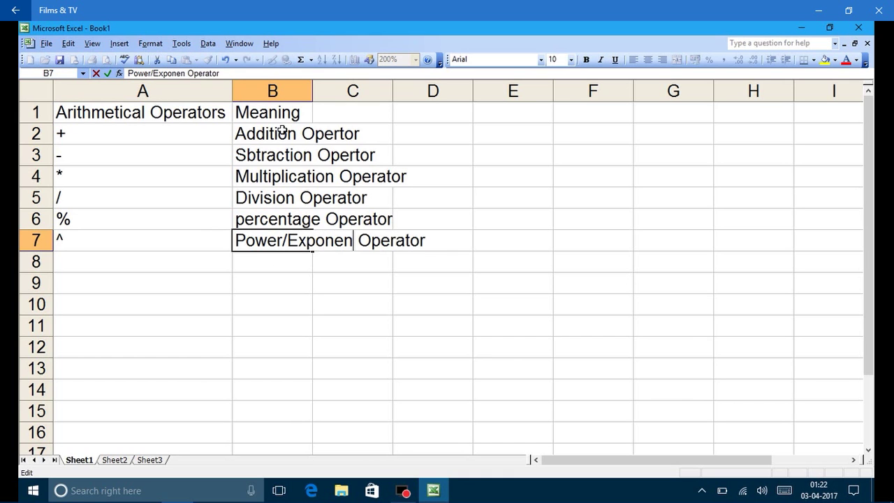
{"action": "key", "text": "BackSpace"}
{"action": "type", "text": "al"}
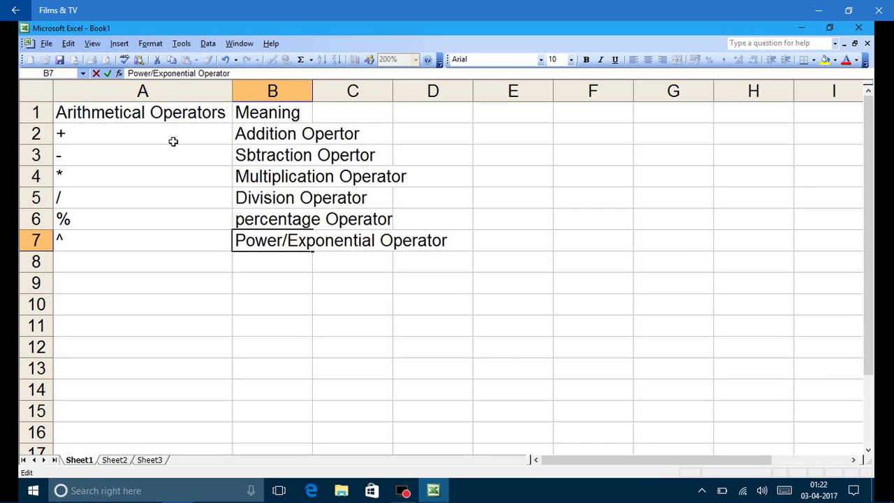
Step: Capitalize the first letter in cell B6 so the meaning reads "Percentage Operator"
{"action": "left_click", "coordinate": [282, 218]}
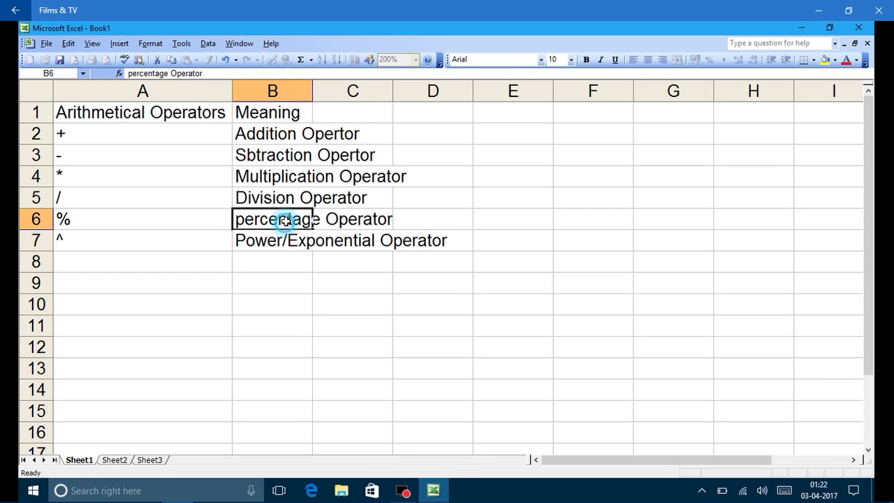
{"action": "key", "text": "F2"}
{"action": "key", "text": "Left"}
{"action": "key", "text": "Left"}
{"action": "key", "text": "Left"}
{"action": "key", "text": "Left"}
{"action": "key", "text": "Left"}
{"action": "key", "text": "Left"}
{"action": "key", "text": "Left"}
{"action": "key", "text": "Left"}
{"action": "key", "text": "Left"}
{"action": "key", "text": "Left"}
{"action": "key", "text": "Left"}
{"action": "key", "text": "Left"}
{"action": "key", "text": "Left"}
{"action": "key", "text": "Left"}
{"action": "key", "text": "Left"}
{"action": "key", "text": "Left"}
{"action": "key", "text": "Left"}
{"action": "key", "text": "Left"}
{"action": "key", "text": "Left"}
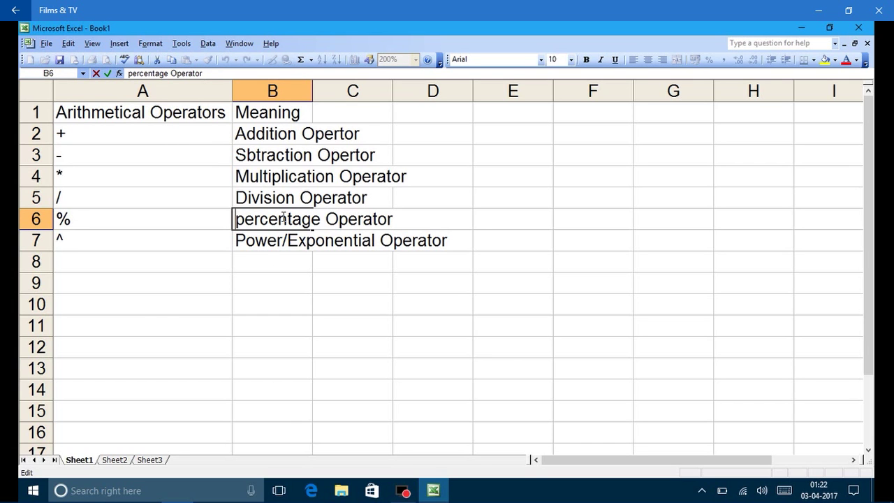
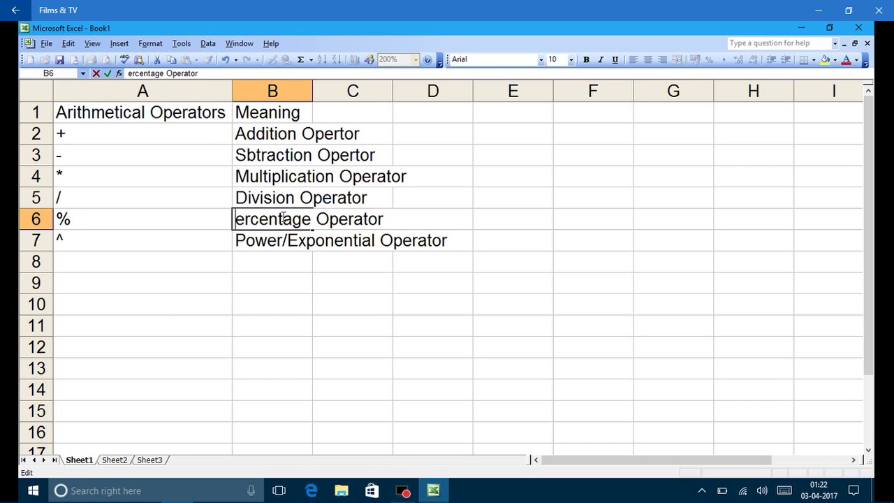
{"action": "type", "text": "P"}
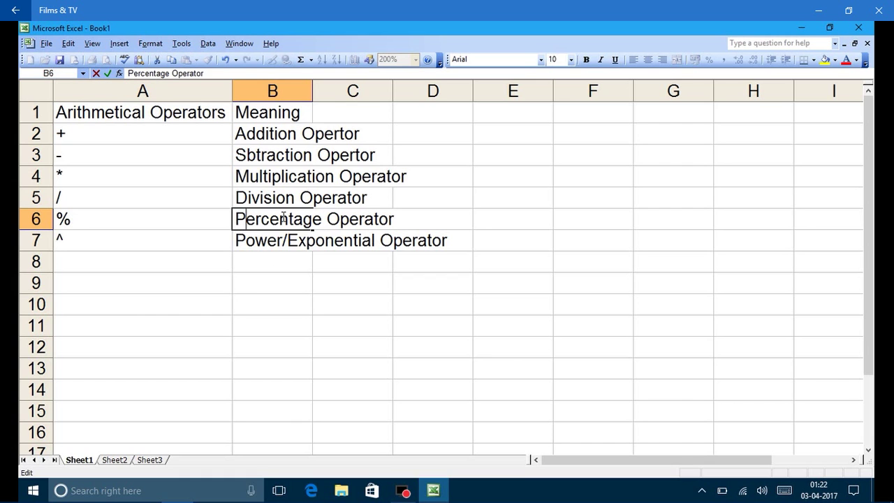
{"action": "key", "text": "Return"}
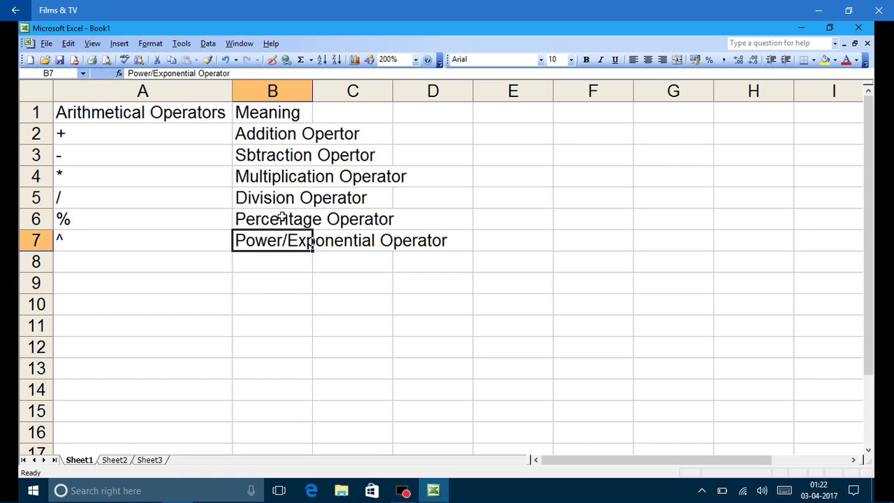
Step: Enter "Direct Operand/Value" as the heading in cell C1 and fit the widths of columns B and C to their contents
{"action": "double_click", "coordinate": [313, 91]}
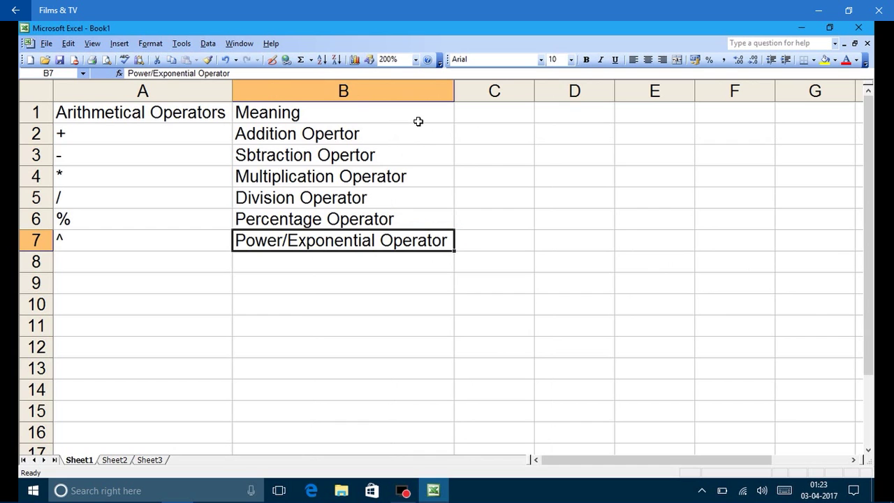
{"action": "left_click", "coordinate": [480, 115]}
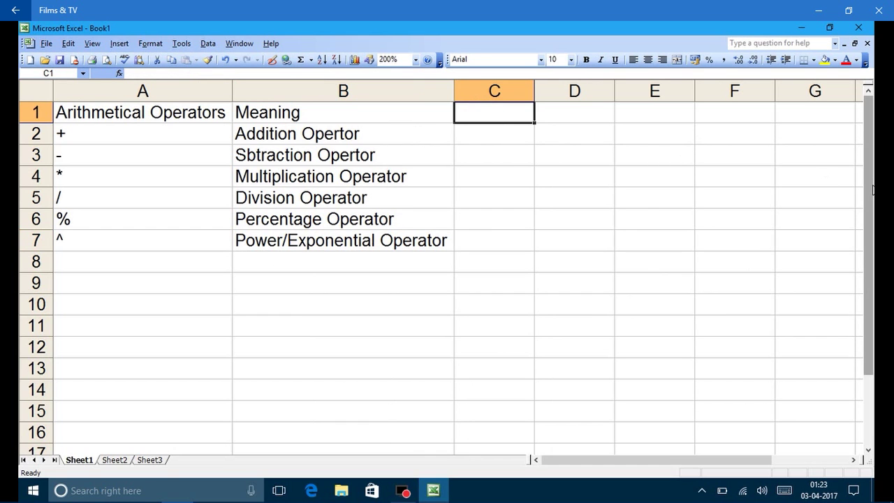
{"action": "type", "text": "Dir"}
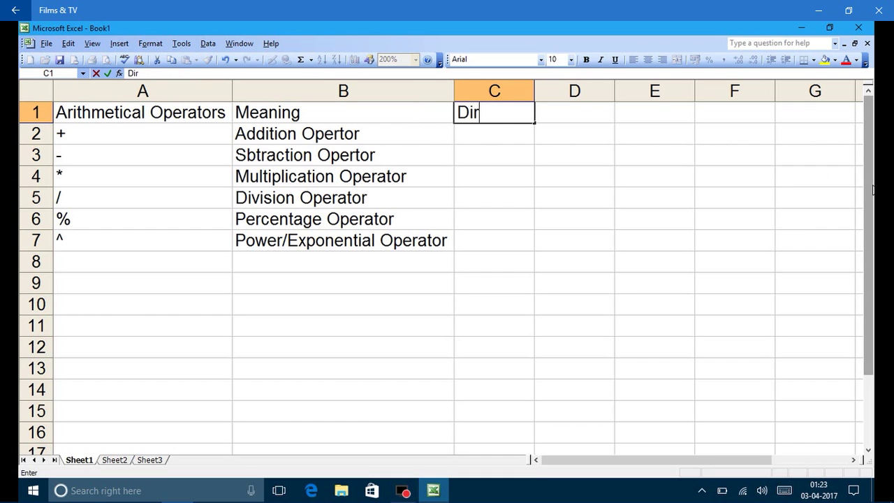
{"action": "type", "text": "ect Op"}
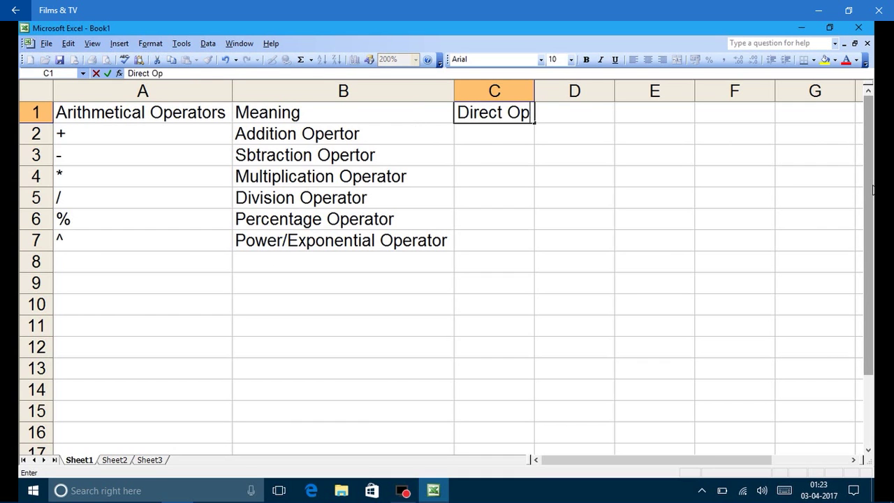
{"action": "type", "text": "erand"}
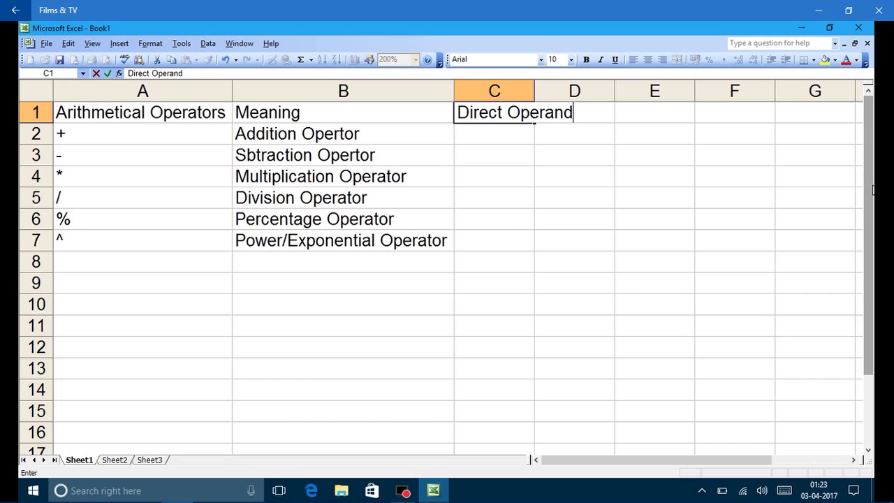
{"action": "type", "text": "/Value"}
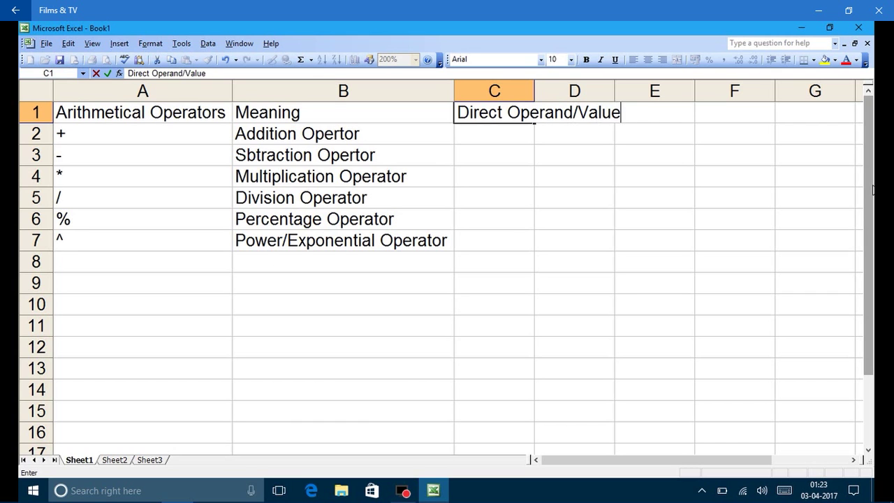
{"action": "key", "text": "Tab"}
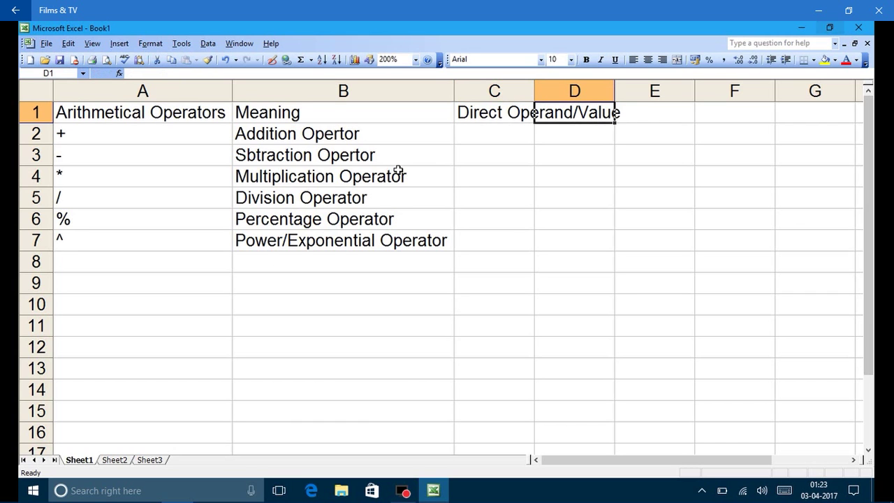
{"action": "left_click_drag", "start_coordinate": [535, 87], "coordinate": [536, 91]}
{"action": "double_click", "coordinate": [536, 91]}
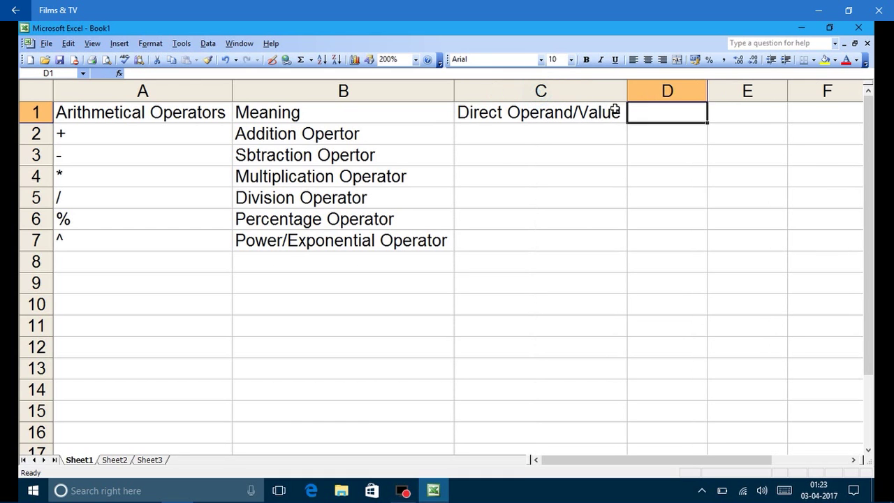
Step: Enter "Indirect Operand/ Value" as the heading in cell D1 and fit column D to its contents
{"action": "type", "text": "Indire"}
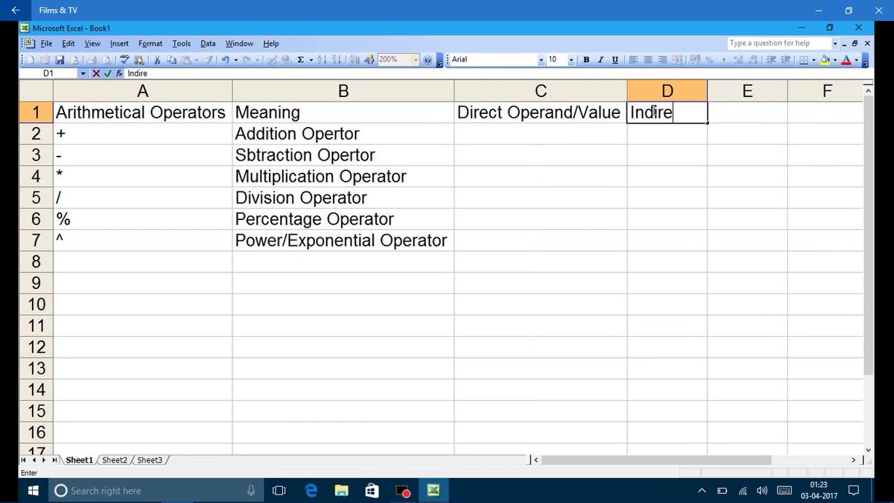
{"action": "type", "text": "ct Operand"}
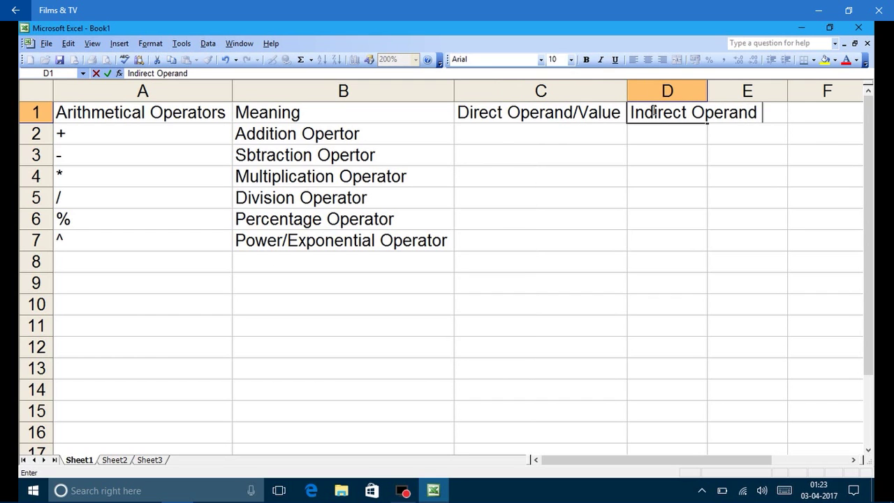
{"action": "key", "text": "BackSpace"}
{"action": "type", "text": "/ Value"}
{"action": "key", "text": "Return"}
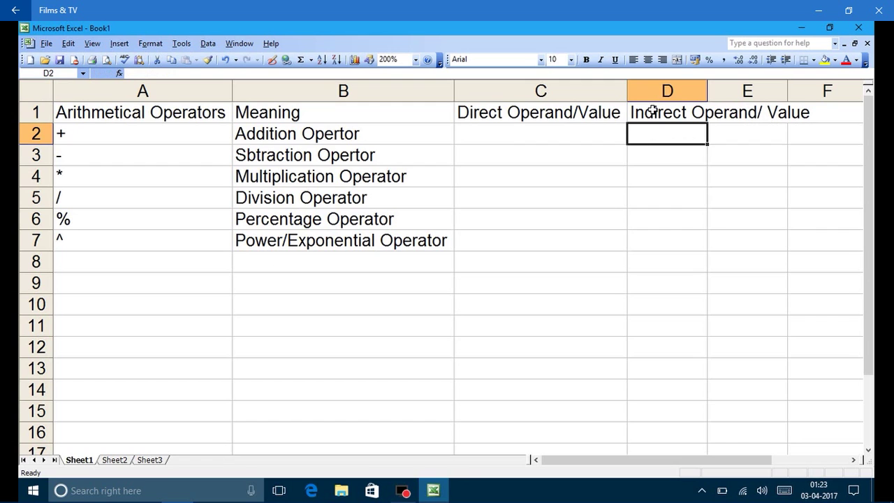
{"action": "left_click", "coordinate": [538, 140]}
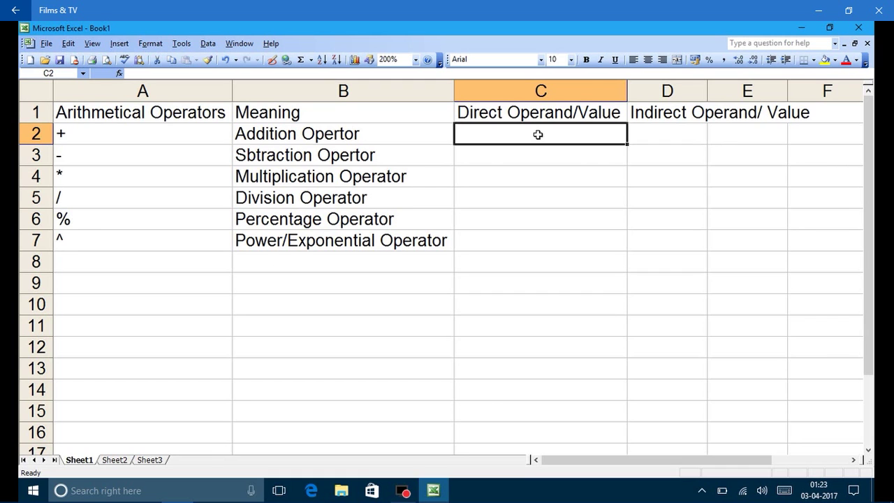
{"action": "double_click", "coordinate": [712, 87]}
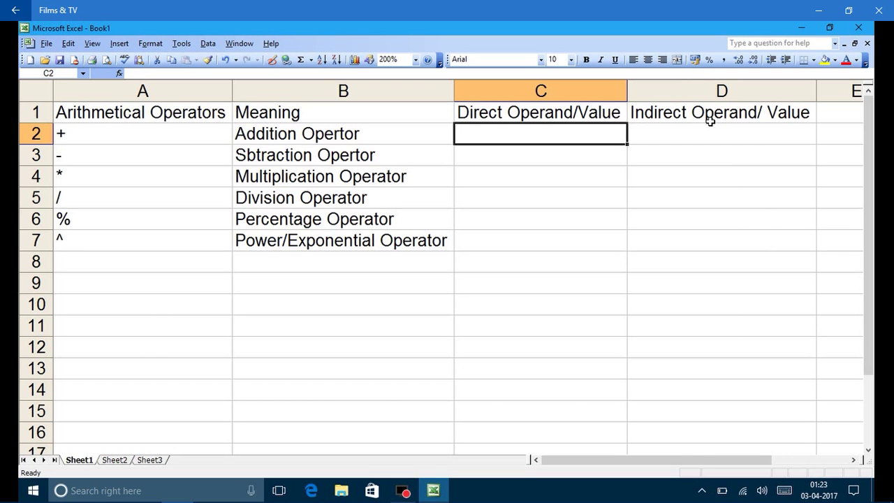
{"action": "type", "text": "10+2"}
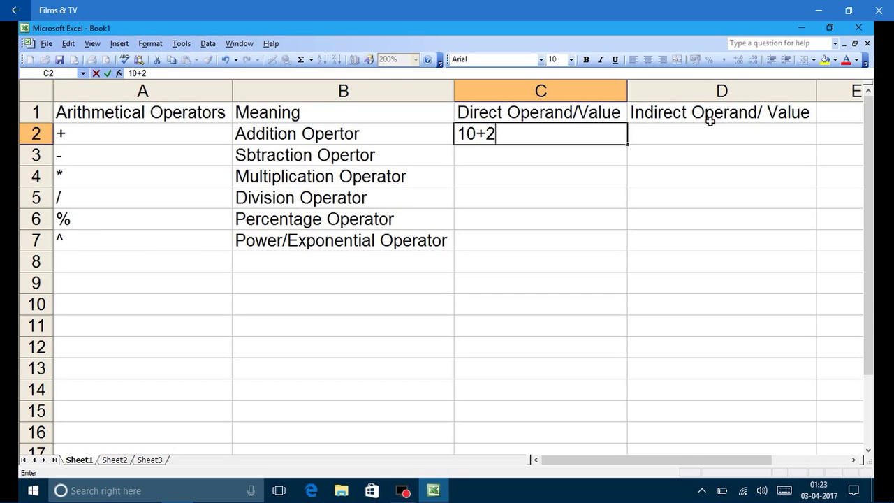
{"action": "key", "text": "BackSpace"}
{"action": "key", "text": "BackSpace"}
{"action": "key", "text": "BackSpace"}
{"action": "key", "text": "BackSpace"}
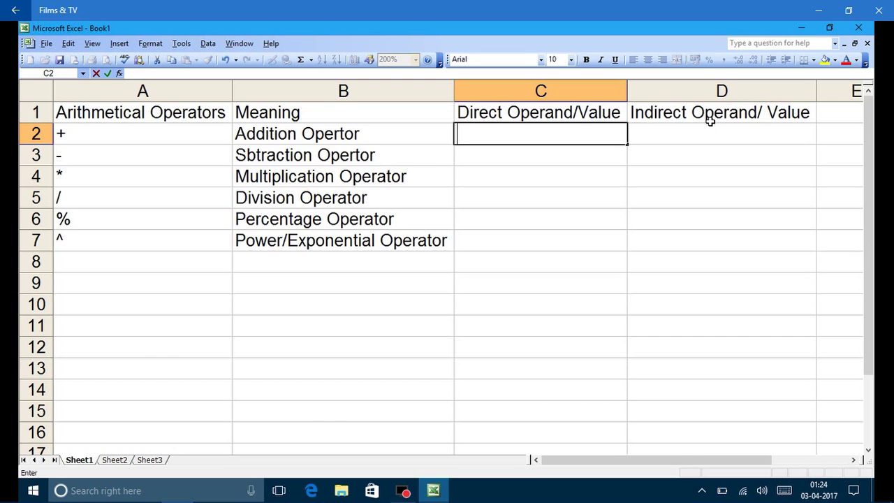
Step: Enter the formula =100+105 in cell C2 as the direct-value example of addition
{"action": "type", "text": "="}
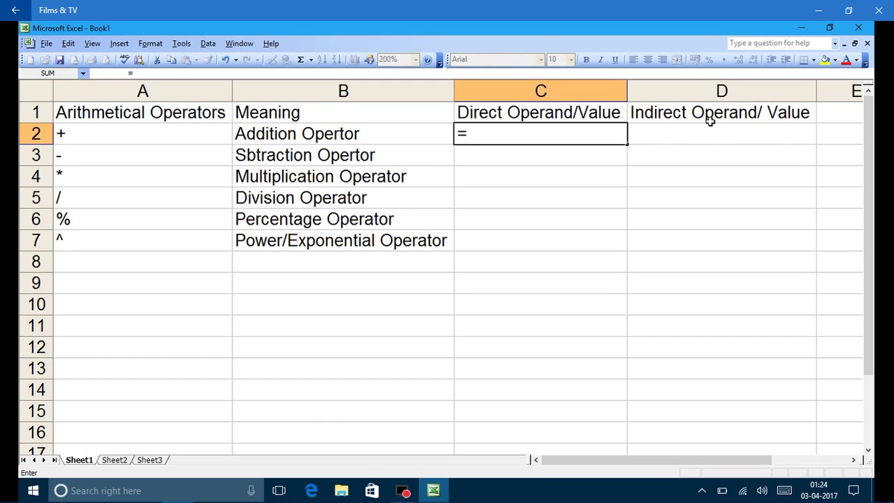
{"action": "type", "text": "100"}
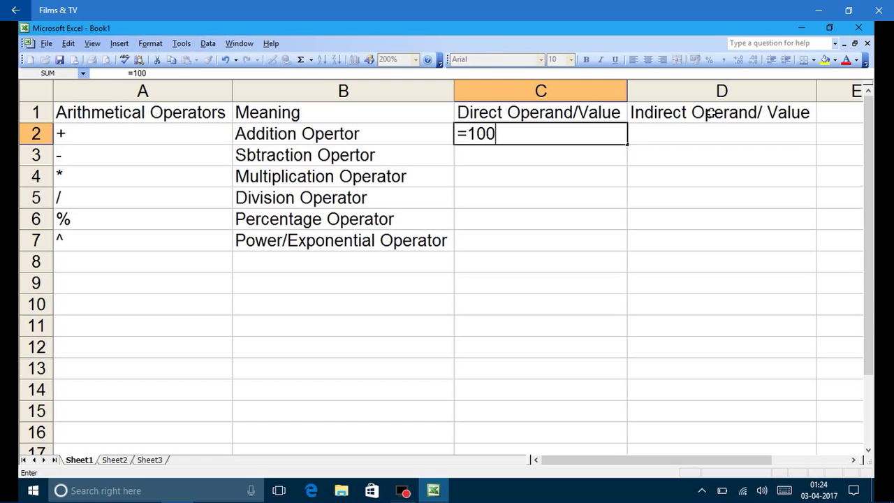
{"action": "type", "text": "+105"}
{"action": "key", "text": "Return"}
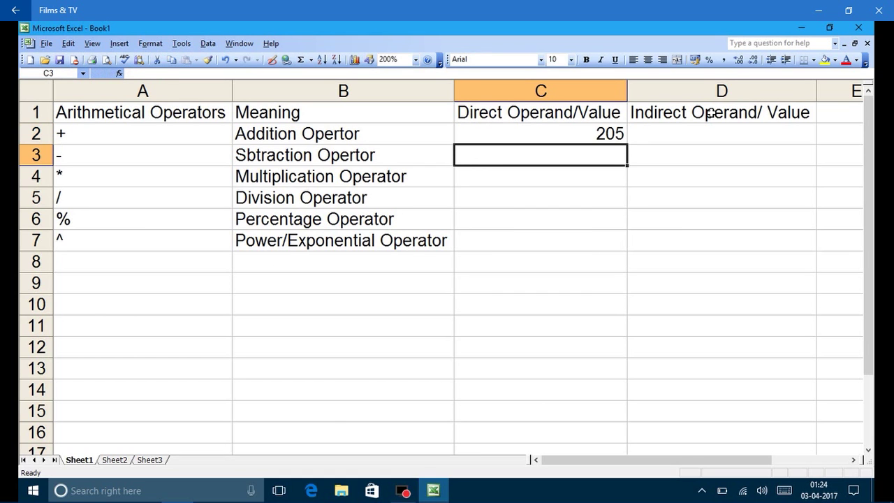
Step: Enter the direct-value formulas =120-90 in cell C3 for subtraction and =90*5 in cell C4 for multiplication
{"action": "type", "text": "=1"}
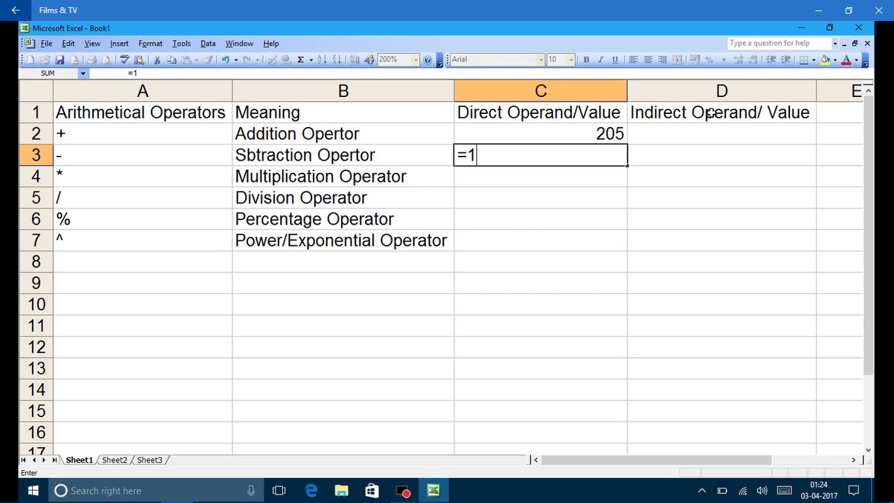
{"action": "type", "text": "20-90"}
{"action": "key", "text": "Return"}
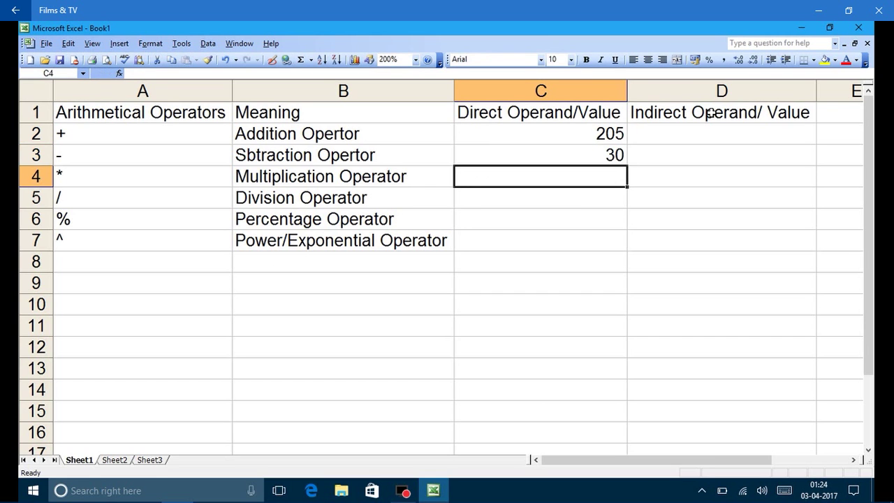
{"action": "type", "text": "=90"}
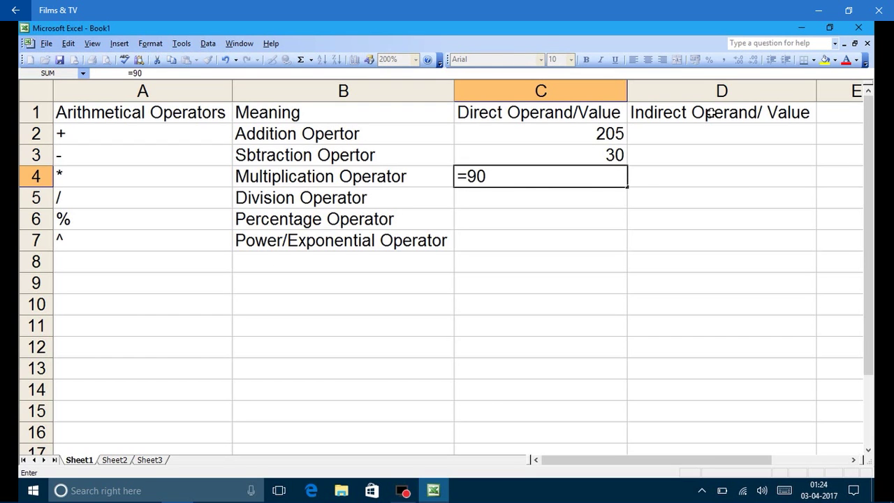
{"action": "type", "text": "*5"}
{"action": "key", "text": "Return"}
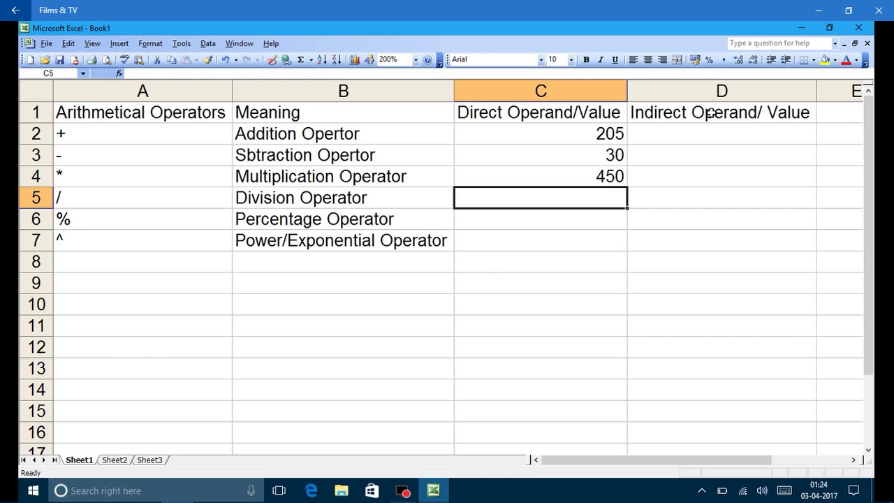
Step: Enter the direct-value formulas =13/4 in cell C5 for division and =56% in cell C6 for percentage
{"action": "type", "text": "=13/4"}
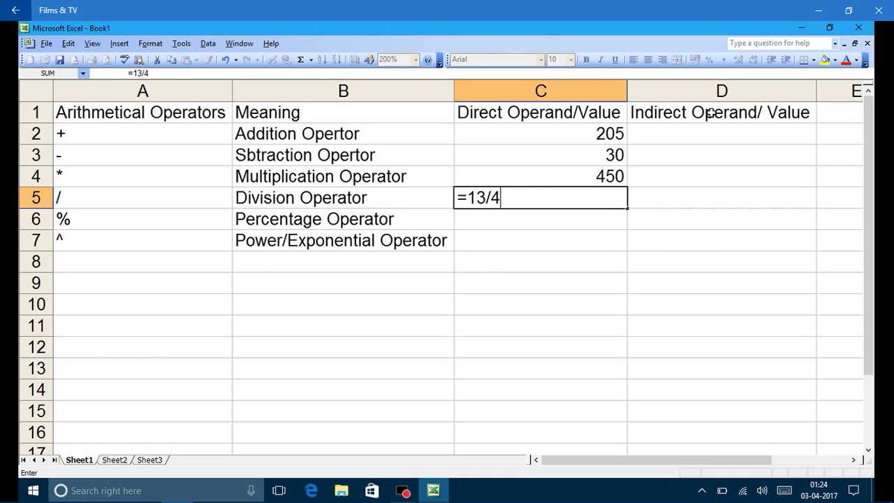
{"action": "key", "text": "Return"}
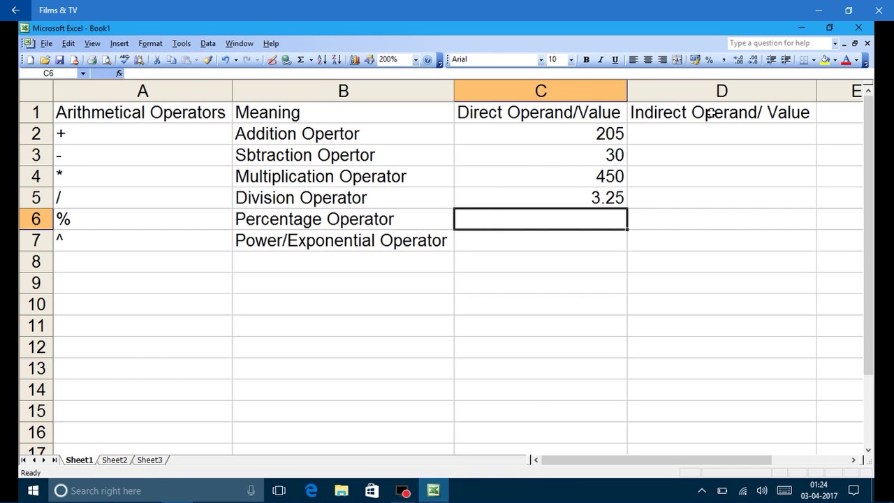
{"action": "type", "text": "="}
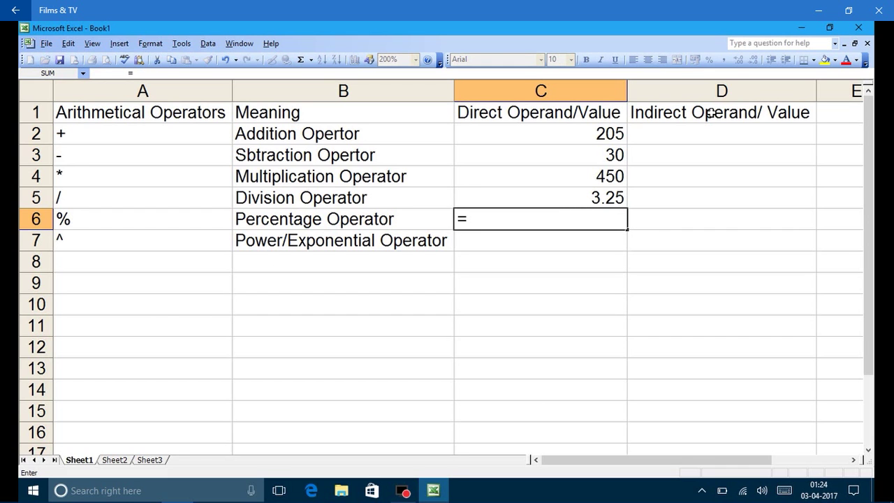
{"action": "type", "text": "56%"}
{"action": "key", "text": "Return"}
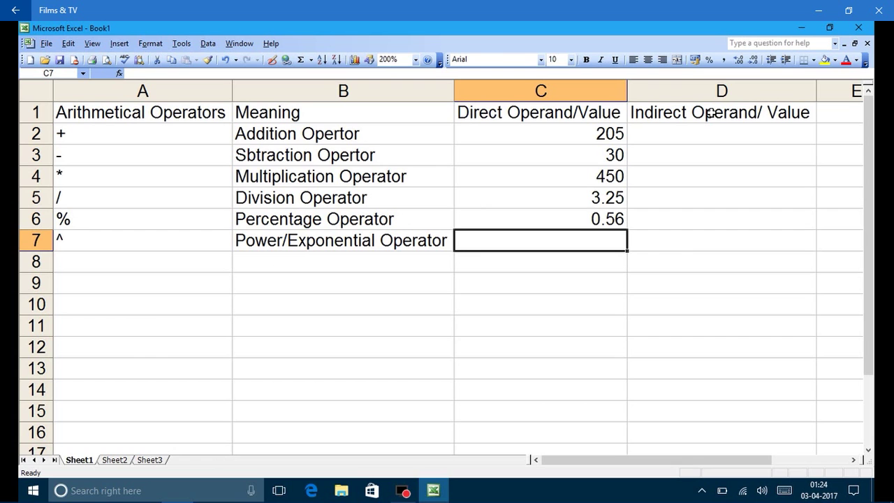
Step: Enter the formula =2^8 in cell C7 as the direct-value example of exponentiation
{"action": "type", "text": "="}
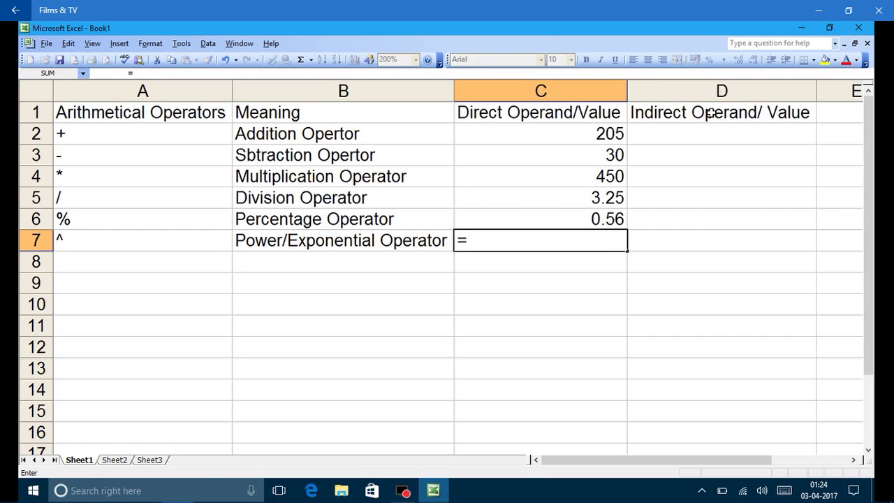
{"action": "type", "text": "2^8"}
{"action": "key", "text": "Return"}
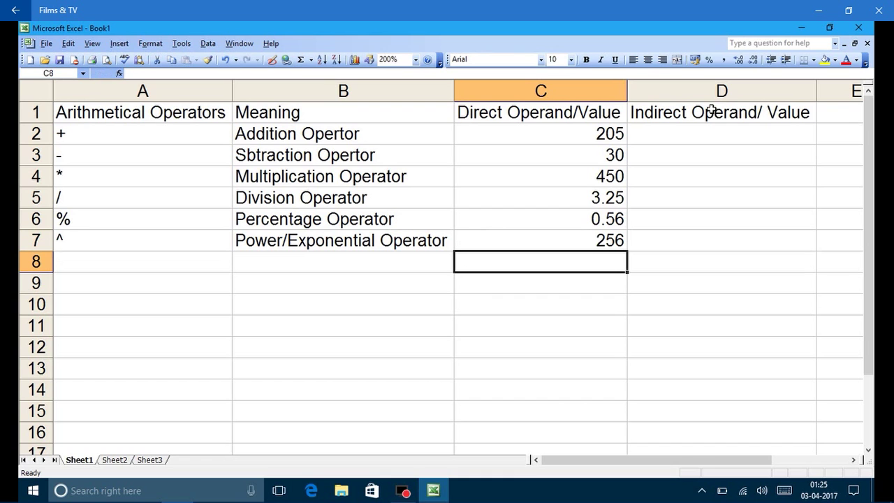
Step: Enter the indirect-value formulas =c2+c5 in cell D2 for addition and =c3-c6 in cell D3 for subtraction
{"action": "left_click", "coordinate": [715, 134]}
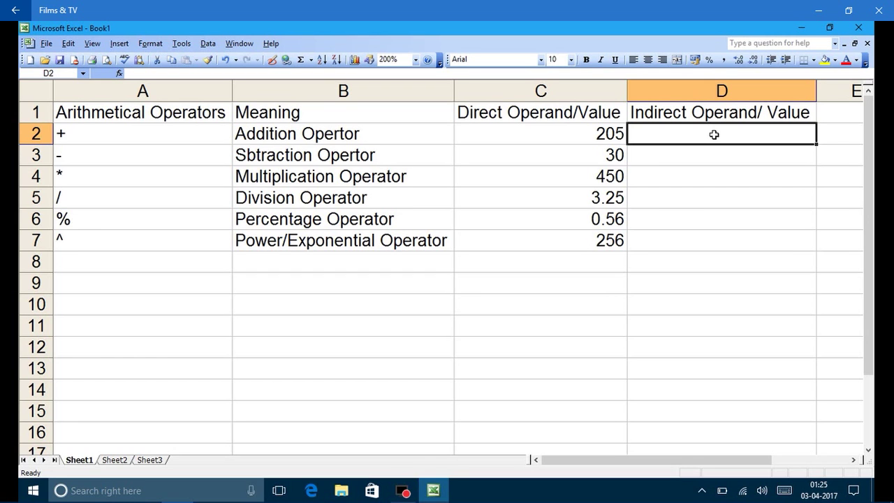
{"action": "type", "text": "="}
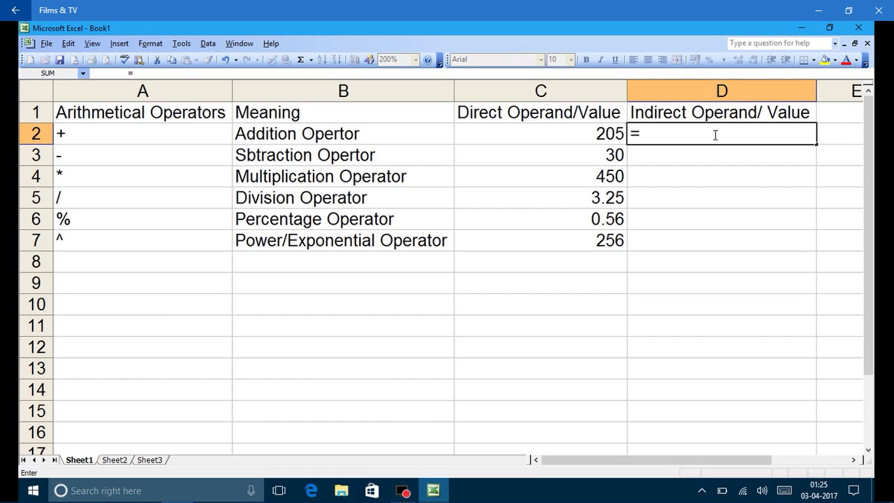
{"action": "type", "text": "c2+c5"}
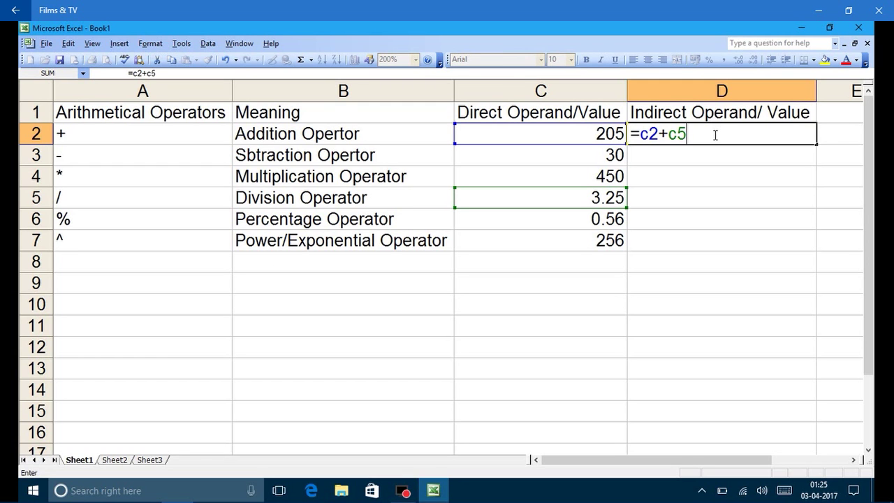
{"action": "key", "text": "Return"}
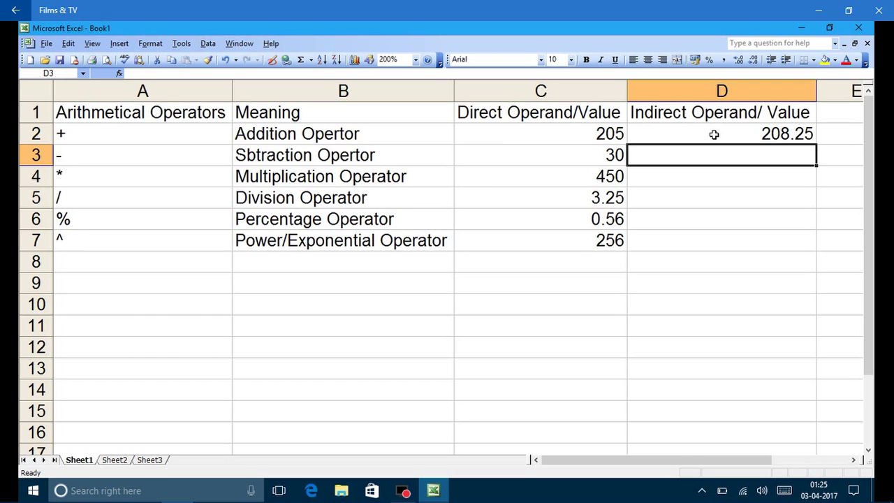
{"action": "type", "text": "="}
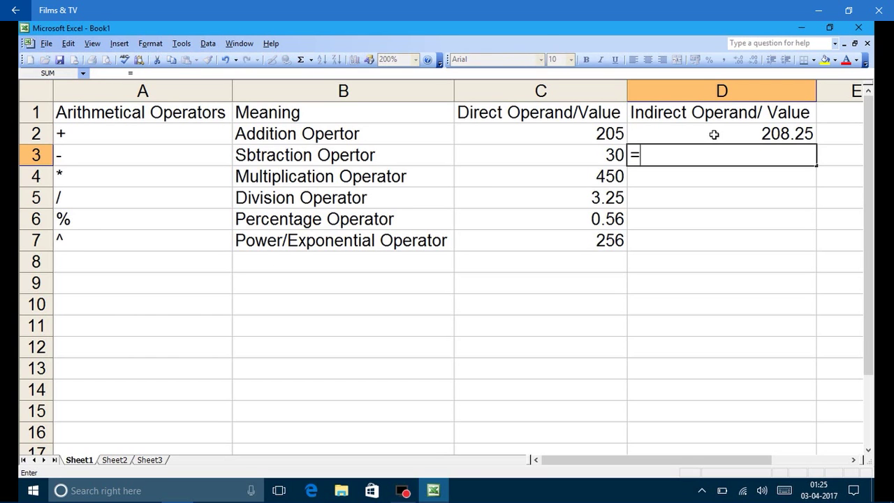
{"action": "type", "text": "c3-c6"}
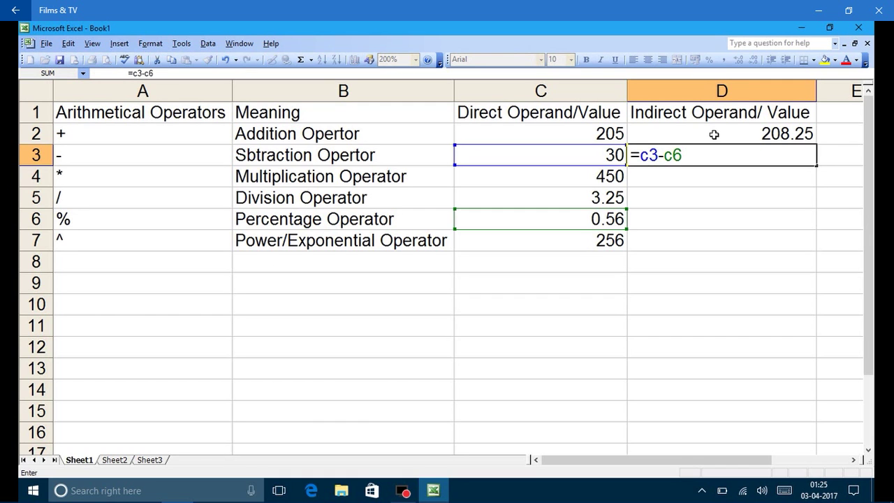
{"action": "key", "text": "Return"}
Step: Enter the formula =c3/c5 in cell D4 of the indirect-value column
{"action": "type", "text": "="}
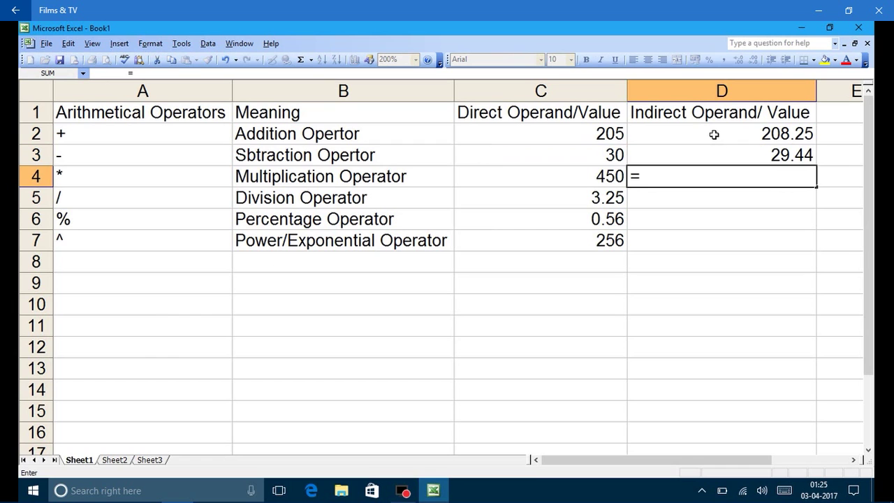
{"action": "type", "text": "c3/c5"}
{"action": "key", "text": "Return"}
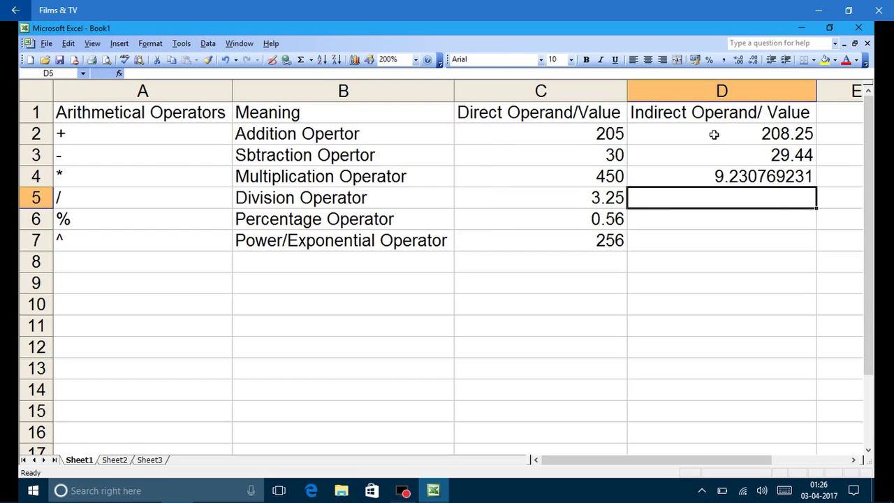
Step: Enter the formula =c4/c7 in cell D5 as the indirect-value example of division
{"action": "type", "text": "="}
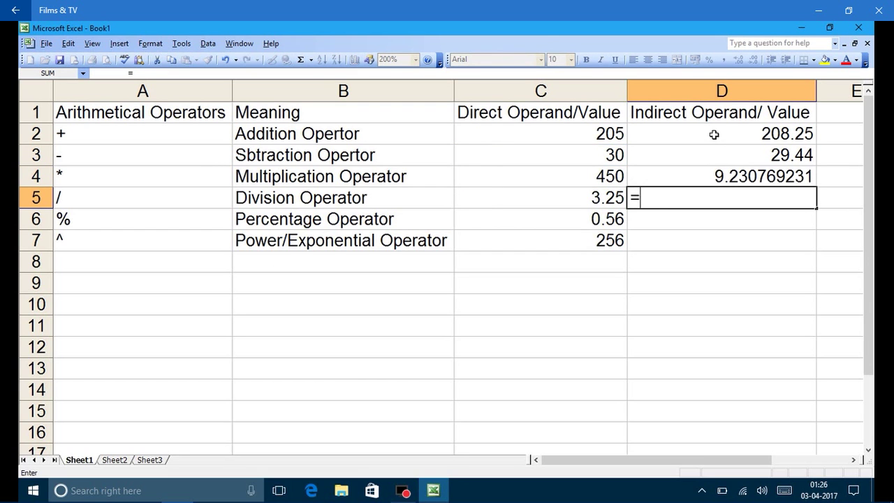
{"action": "type", "text": "c4"}
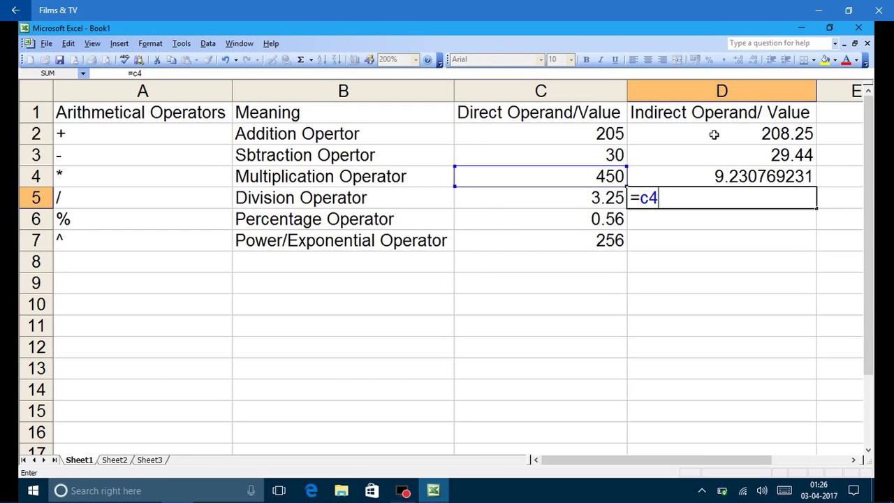
{"action": "type", "text": "/c7"}
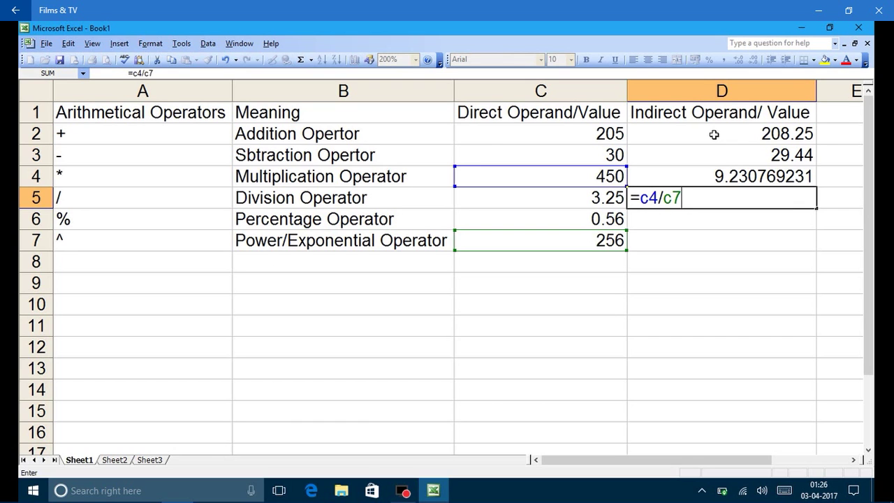
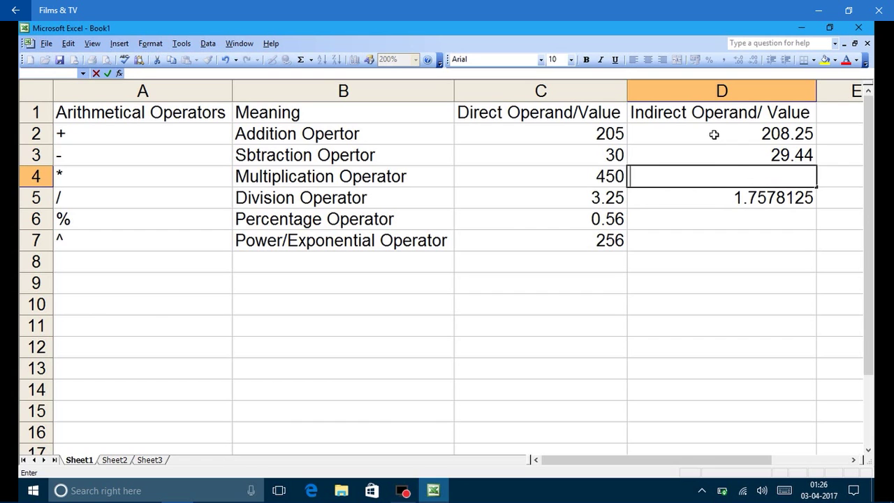
Step: Replace the formula in cell D4 with =c2*c4 as the indirect-value example of multiplication
{"action": "type", "text": "*c4"}
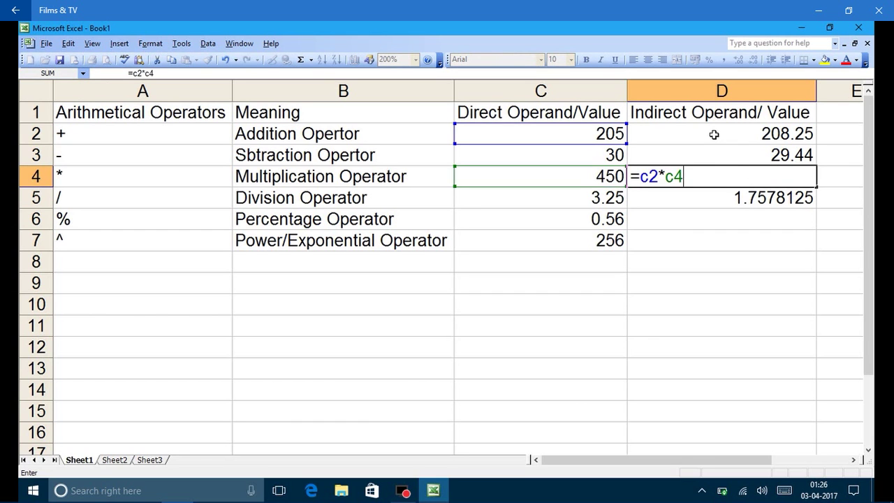
{"action": "key", "text": "Return"}
{"action": "key", "text": "Return"}
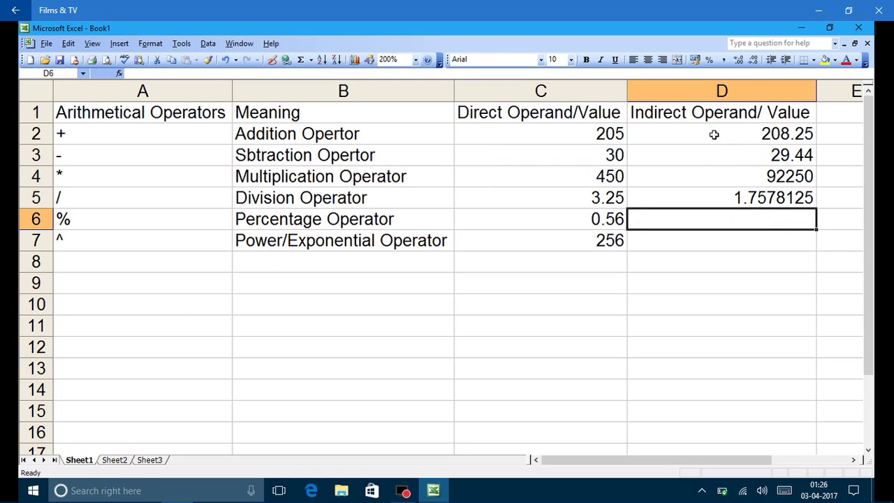
Step: Enter the formula =c4% in cell D6 as the indirect-value example of percentage
{"action": "type", "text": "=c4"}
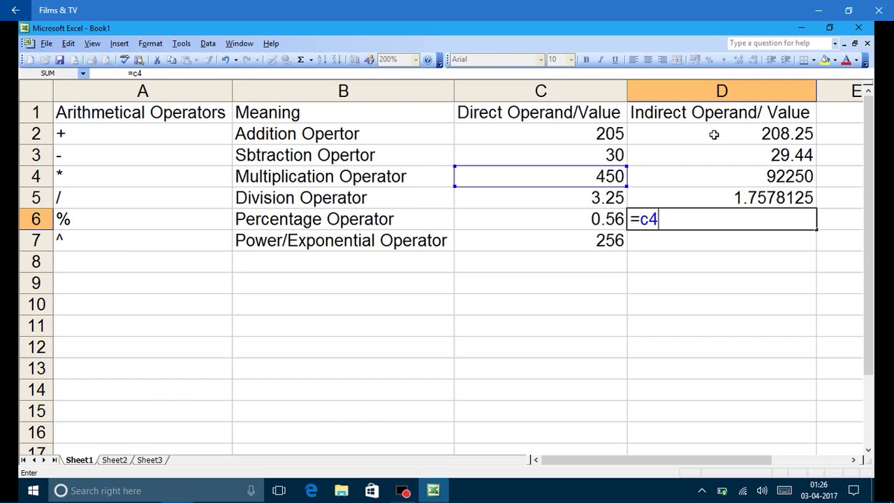
{"action": "type", "text": "%"}
{"action": "key", "text": "Return"}
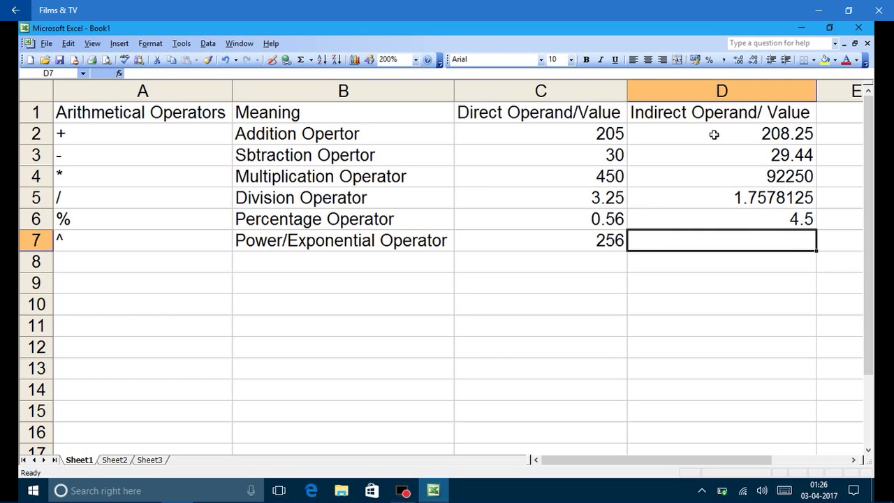
{"action": "type", "text": "="}
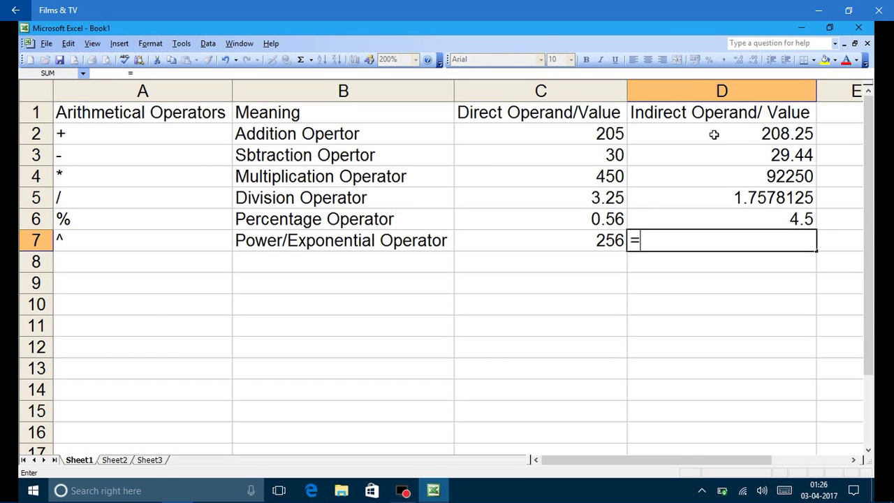
{"action": "left_click", "coordinate": [714, 134]}
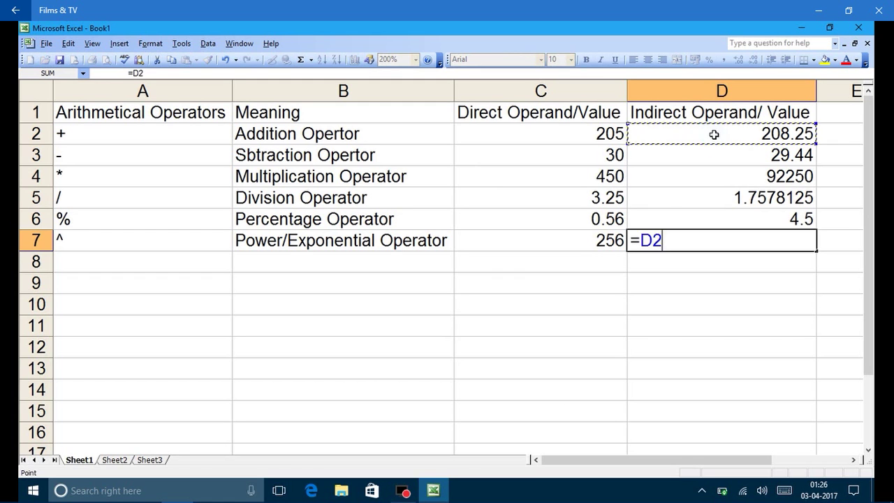
{"action": "left_click", "coordinate": [715, 134]}
{"action": "type", "text": "3"}
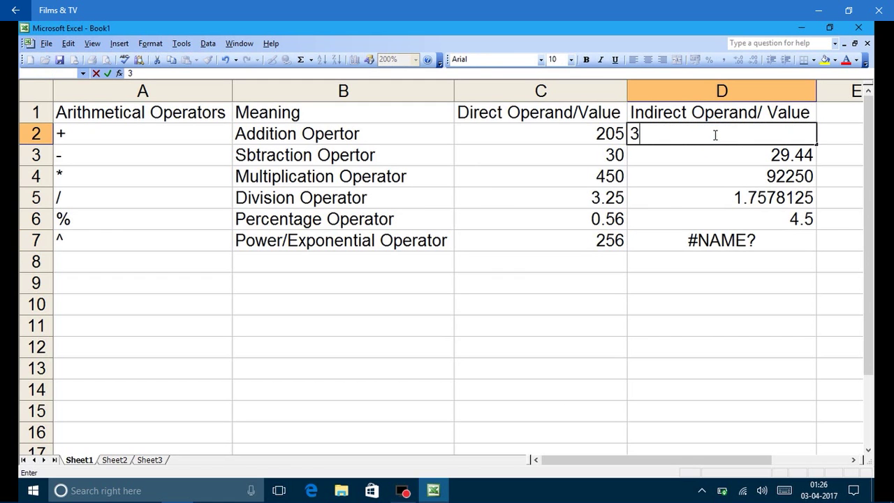
{"action": "key", "text": "Escape"}
Step: Enter the formula =c3^c1 in cell D7 as the indirect-value example of exponentiation
{"action": "key", "text": "Down"}
{"action": "key", "text": "Down"}
{"action": "key", "text": "Down"}
{"action": "key", "text": "Down"}
{"action": "key", "text": "Down"}
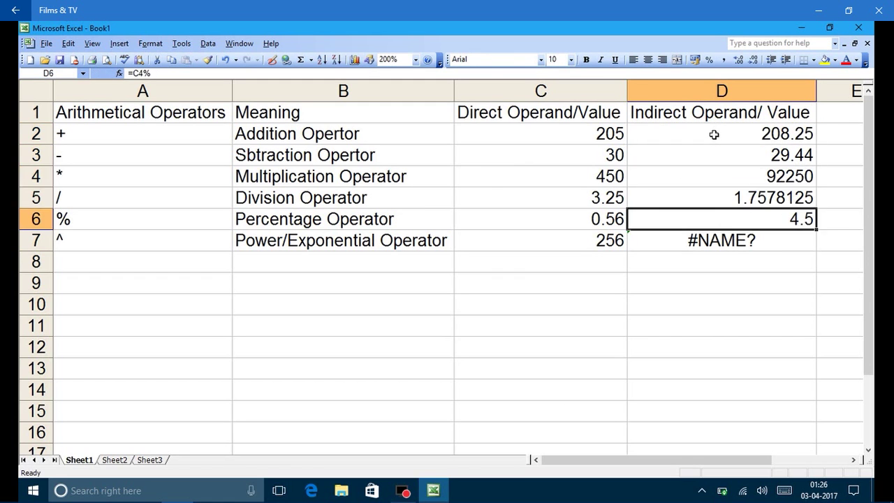
{"action": "type", "text": "=c"}
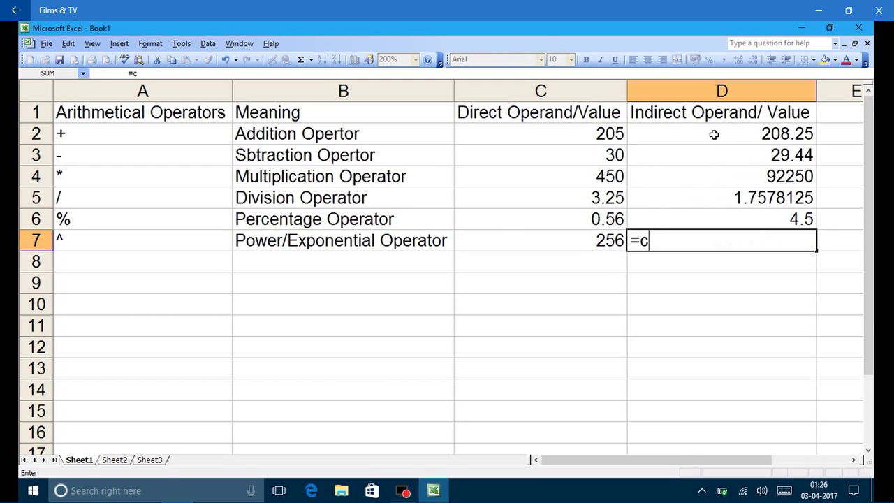
{"action": "type", "text": "3^"}
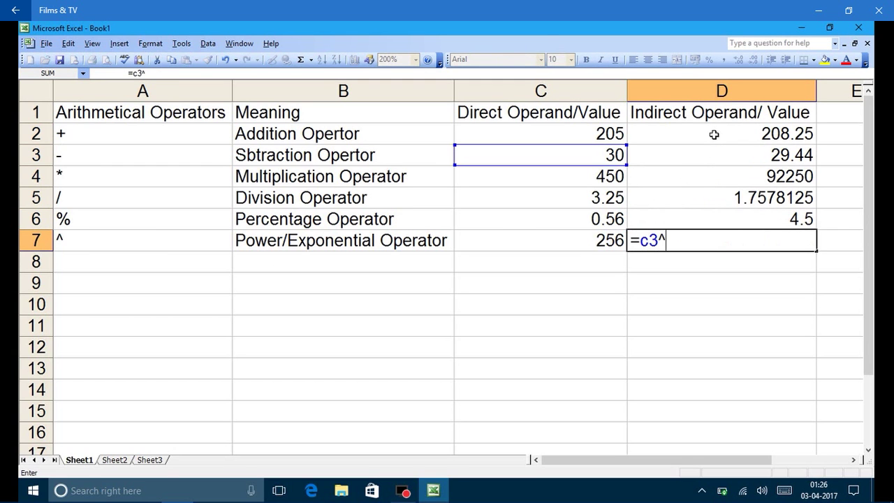
{"action": "type", "text": "c1"}
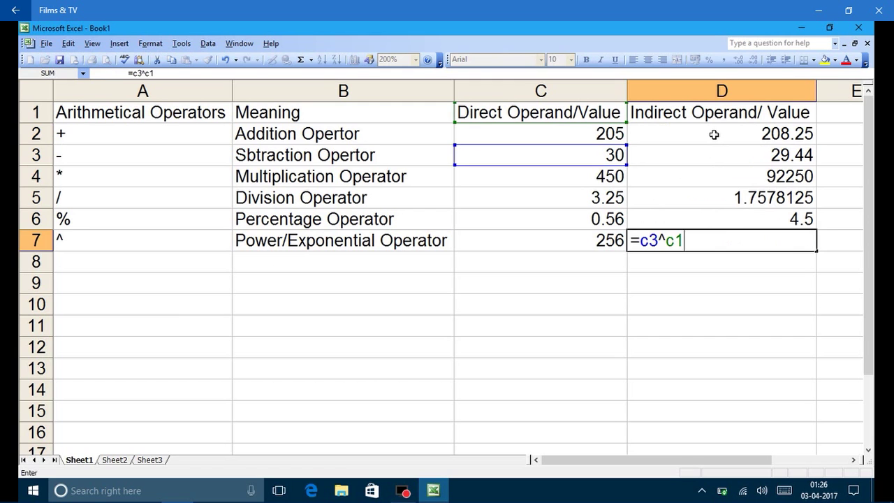
{"action": "key", "text": "Return"}
Step: Correct the exponentiation formula in cell D7 to =C3^C2
{"action": "key", "text": "Up"}
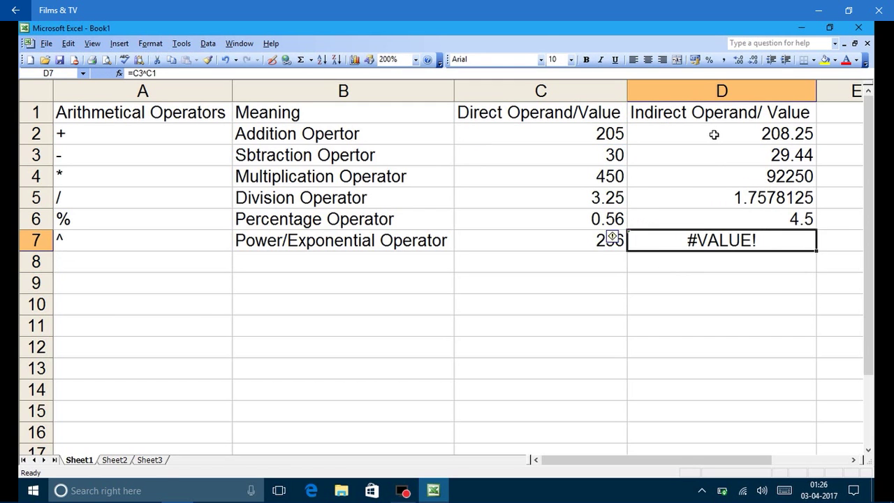
{"action": "key", "text": "F2"}
{"action": "key", "text": "BackSpace"}
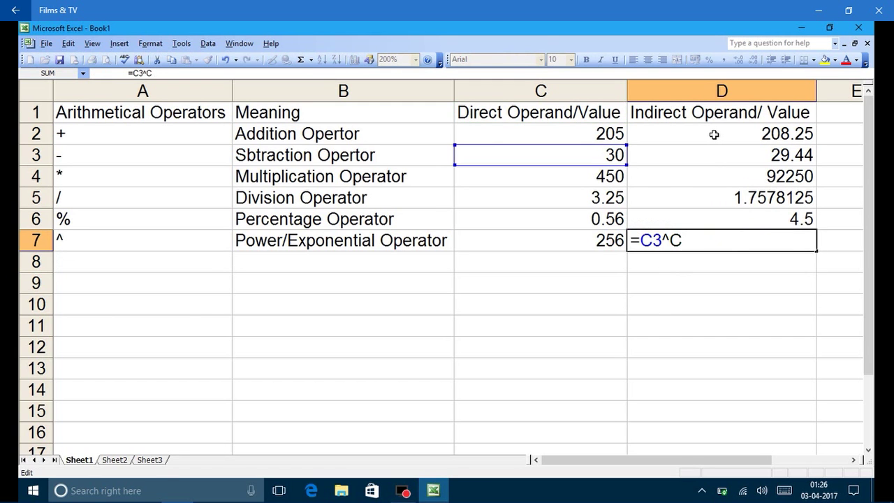
{"action": "type", "text": "2"}
{"action": "key", "text": "Return"}
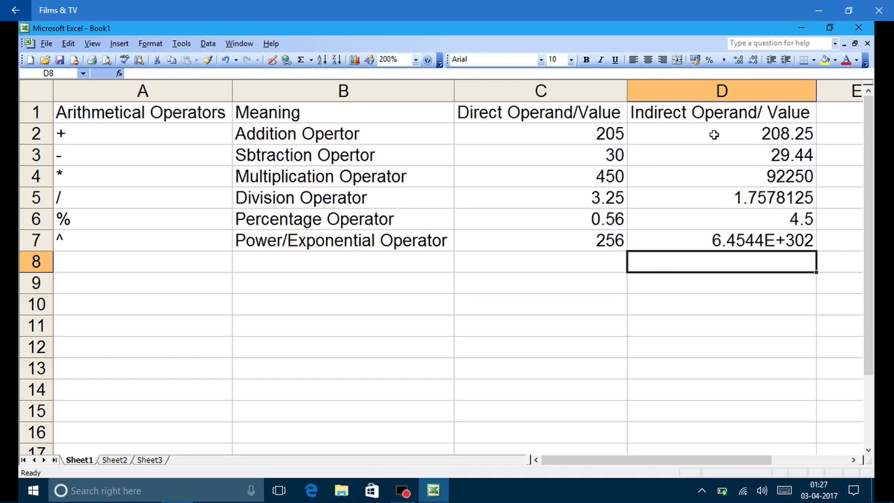
Step: Enter the note "6.4544E+302 is the sceitific Notation of any number" in cell B10
{"action": "key", "text": "Left"}
{"action": "key", "text": "Left"}
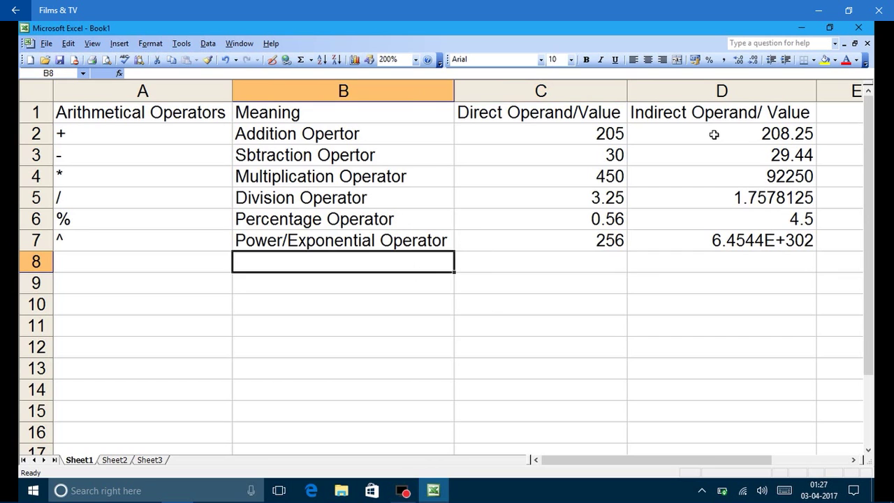
{"action": "key", "text": "Down"}
{"action": "key", "text": "Down"}
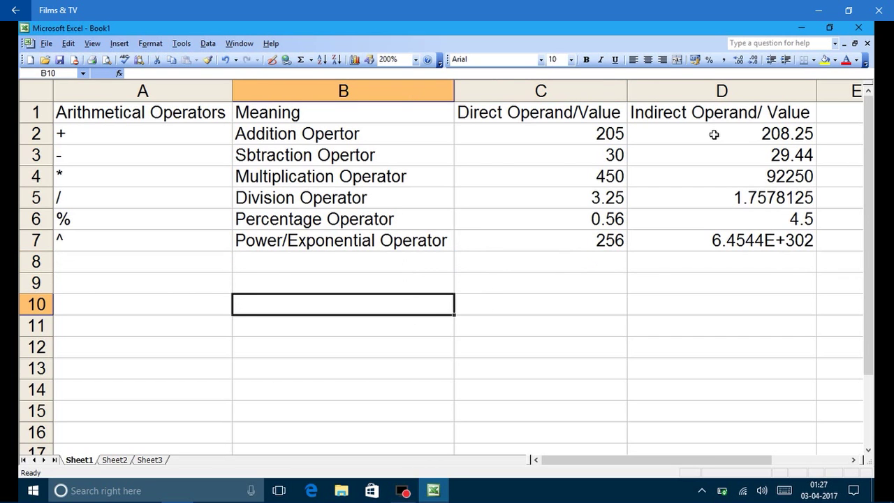
{"action": "type", "text": "6"}
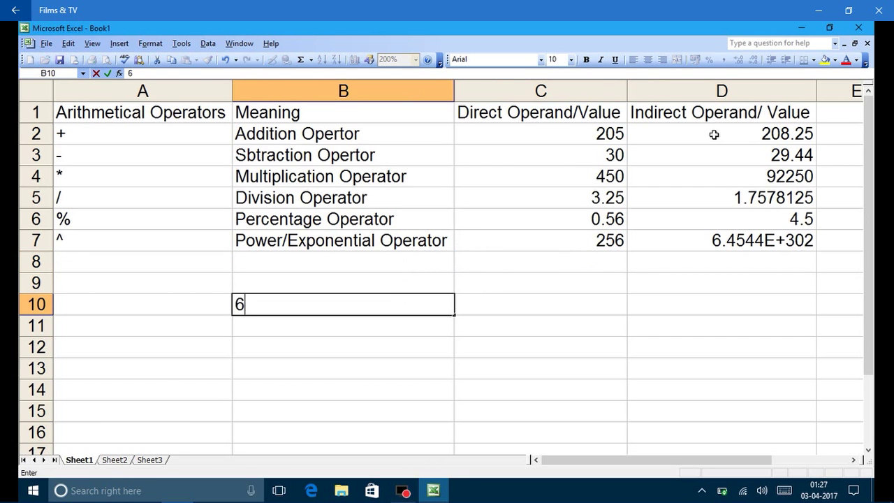
{"action": "type", "text": ".4544"}
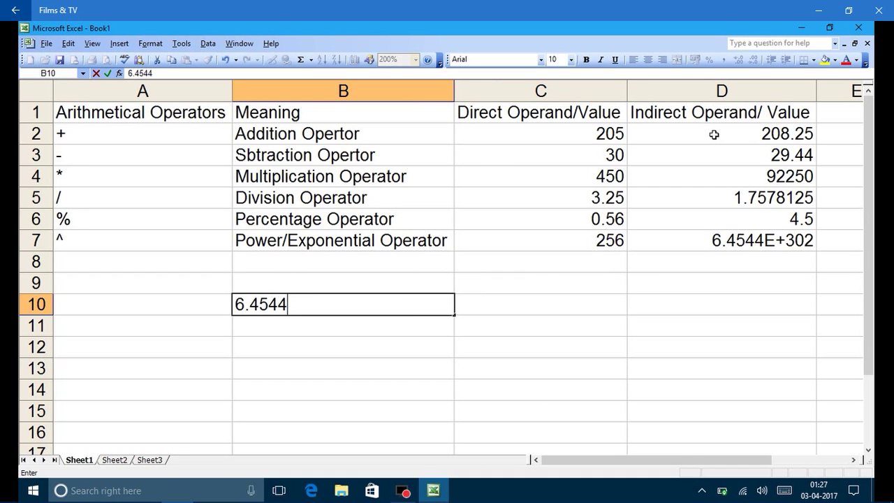
{"action": "type", "text": "E+302 is the sceitifi"}
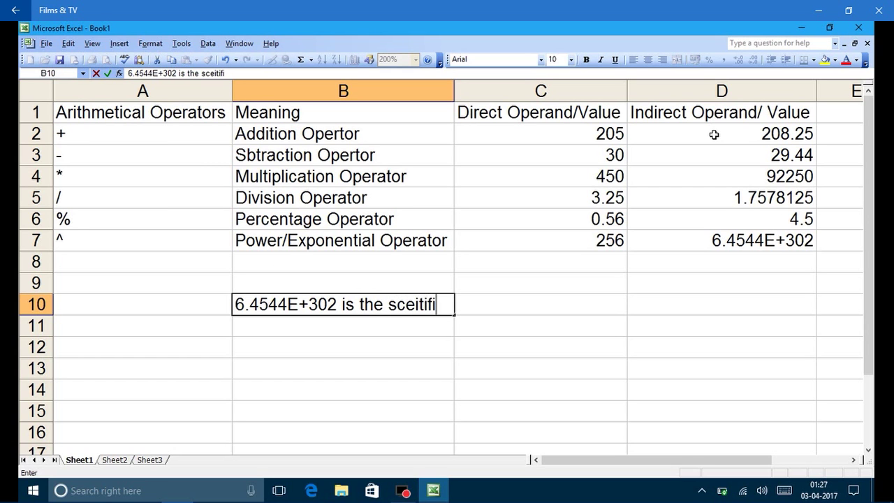
{"action": "type", "text": "c Nota"}
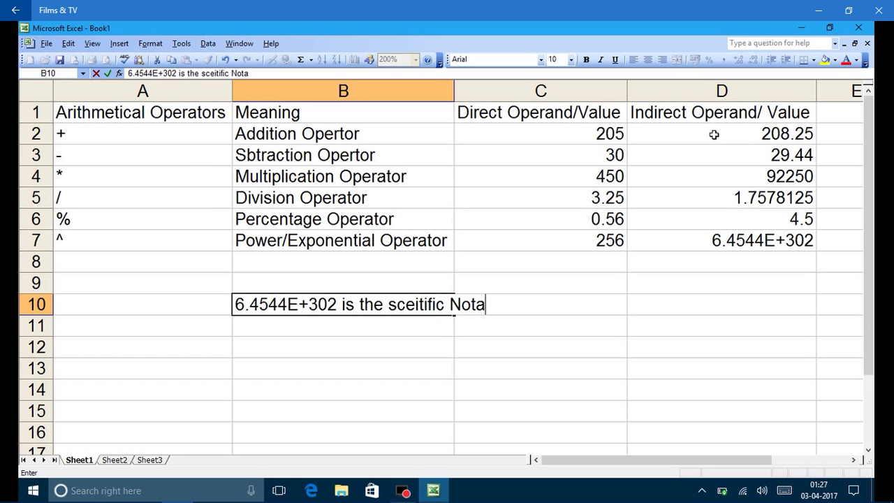
{"action": "type", "text": "tion of a"}
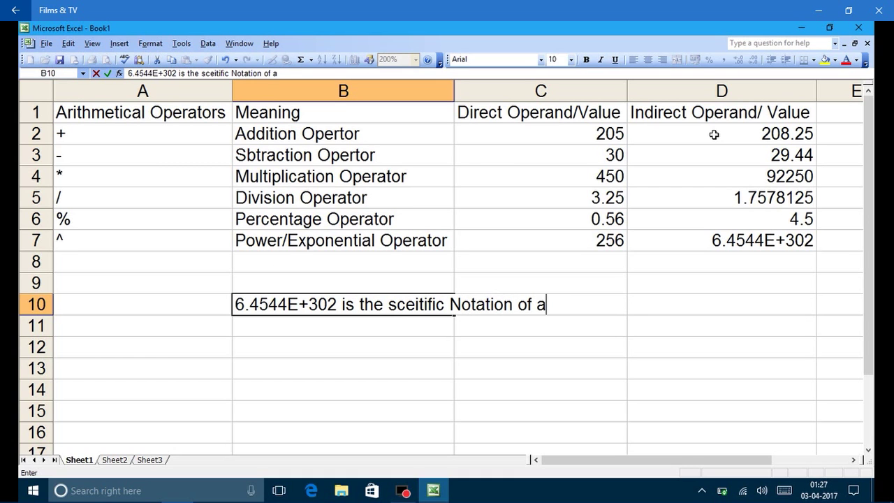
{"action": "type", "text": "ny number"}
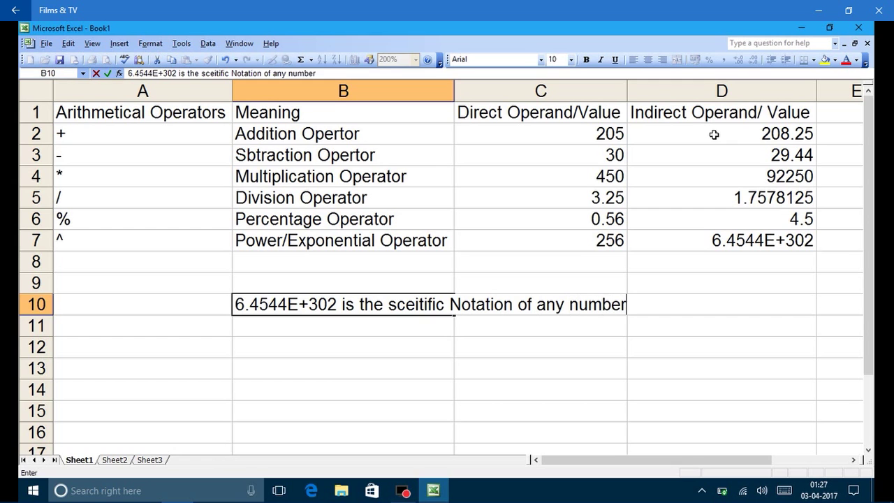
{"action": "key", "text": "Return"}
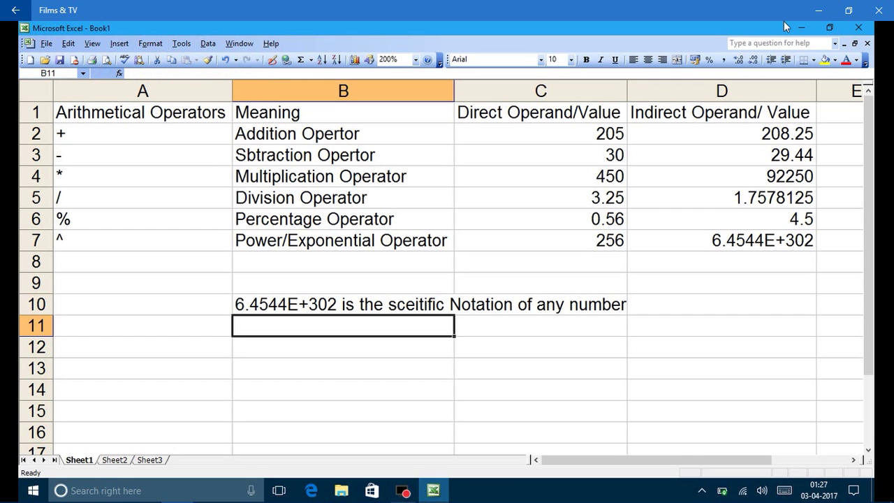
Step: Enter the explanation "It means 6.4544*10^302" in cell B11
{"action": "type", "text": "It means "}
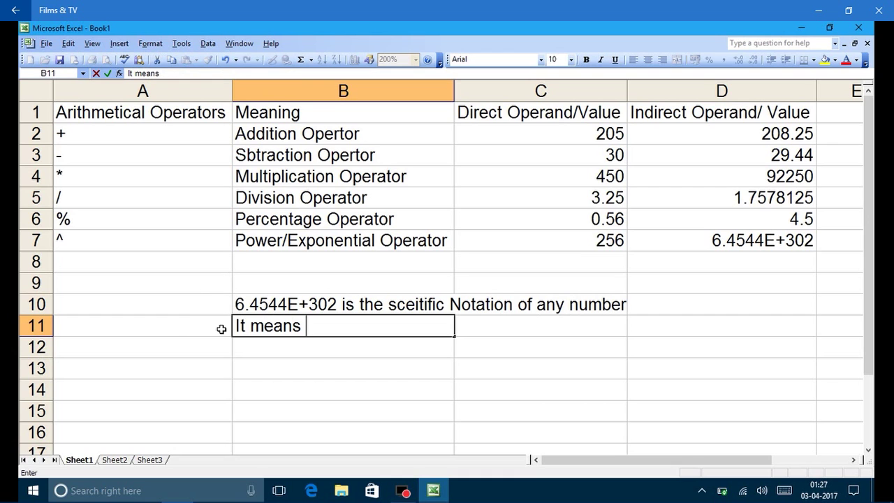
{"action": "type", "text": "6.4544"}
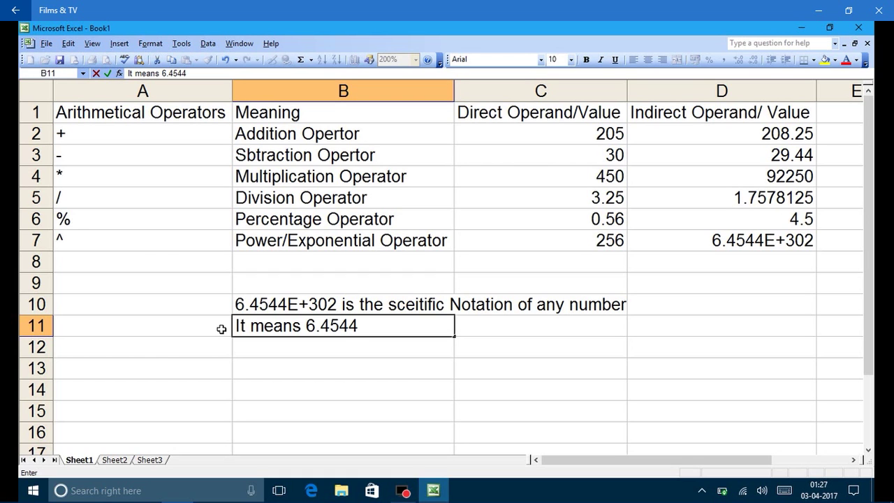
{"action": "type", "text": "*10^302"}
{"action": "key", "text": "Return"}
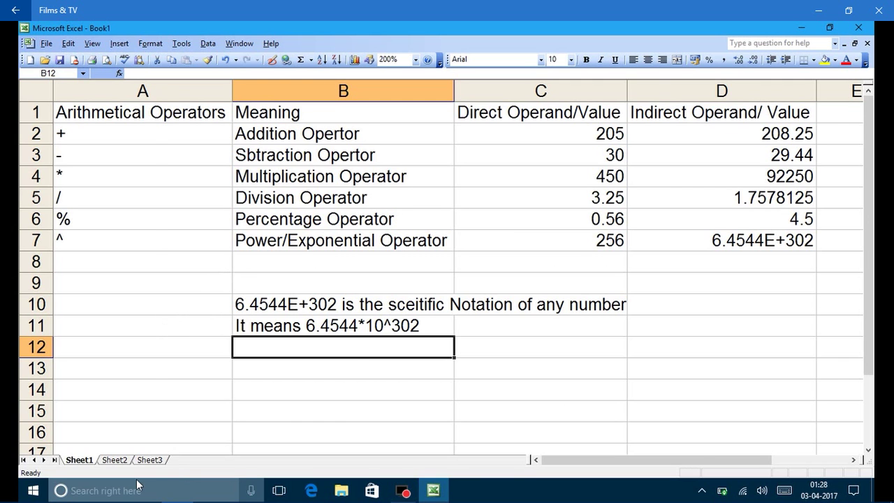
Step: Switch to Sheet2 and set its zoom to 200%
{"action": "left_click", "coordinate": [127, 461]}
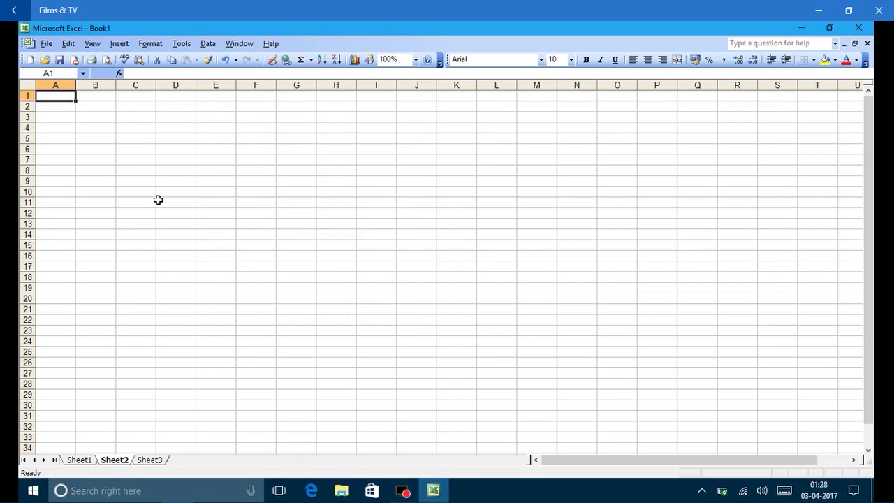
{"action": "left_click", "coordinate": [415, 59]}
{"action": "left_click", "coordinate": [405, 74]}
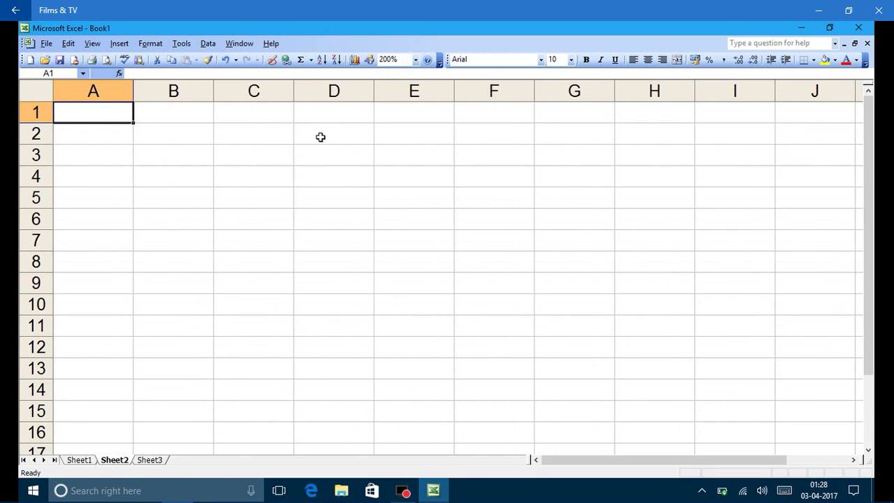
Step: Enter the heading "Logial Operators" in cell A1 and autofit column A to it
{"action": "type", "text": "ogical"}
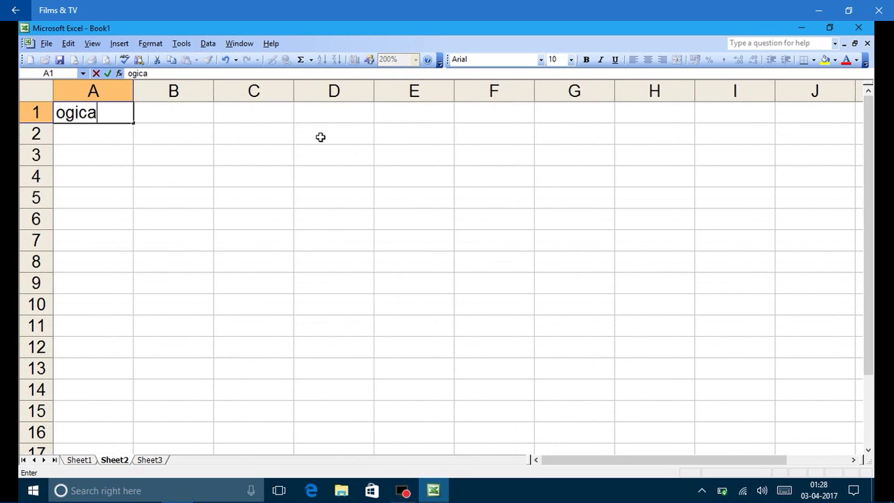
{"action": "key", "text": "BackSpace"}
{"action": "key", "text": "BackSpace"}
{"action": "key", "text": "BackSpace"}
{"action": "key", "text": "BackSpace"}
{"action": "key", "text": "BackSpace"}
{"action": "key", "text": "BackSpace"}
{"action": "type", "text": "Logial "}
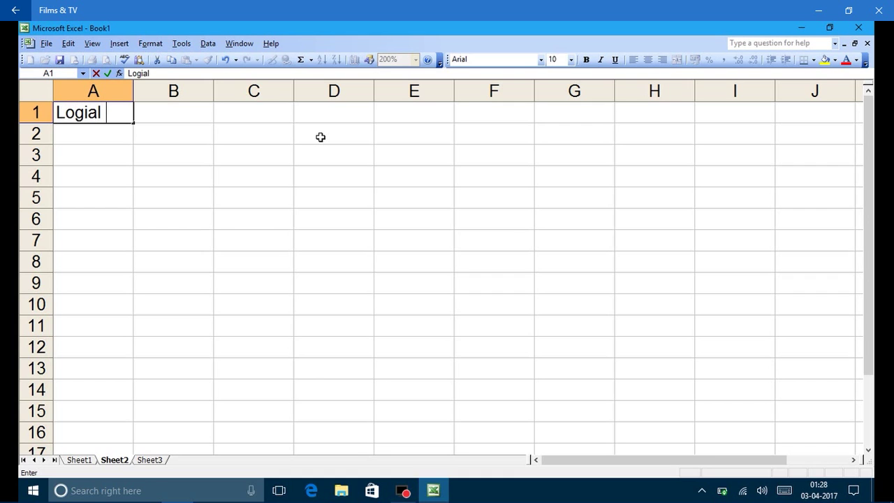
{"action": "type", "text": "Operay"}
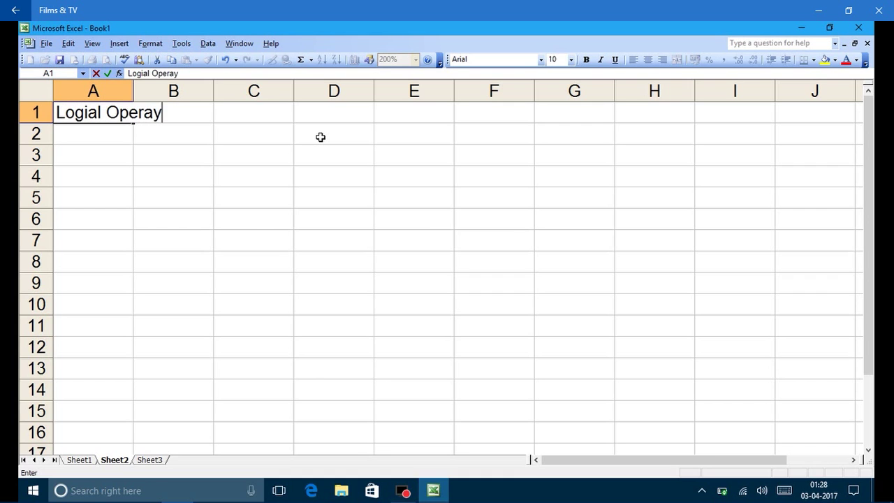
{"action": "type", "text": "r ="}
{"action": "key", "text": "BackSpace"}
{"action": "key", "text": "BackSpace"}
{"action": "key", "text": "BackSpace"}
{"action": "key", "text": "BackSpace"}
{"action": "type", "text": "tors as w"}
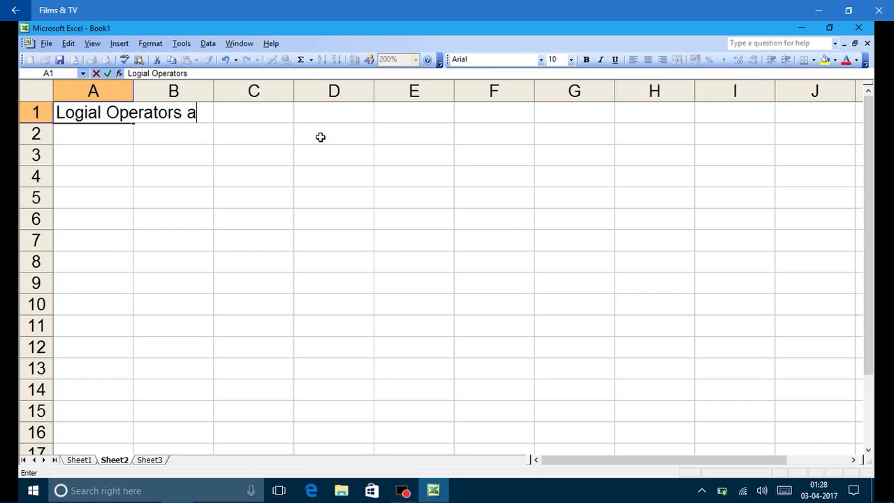
{"action": "key", "text": "BackSpace"}
{"action": "key", "text": "BackSpace"}
{"action": "key", "text": "BackSpace"}
{"action": "key", "text": "BackSpace"}
{"action": "key", "text": "BackSpace"}
{"action": "key", "text": "Return"}
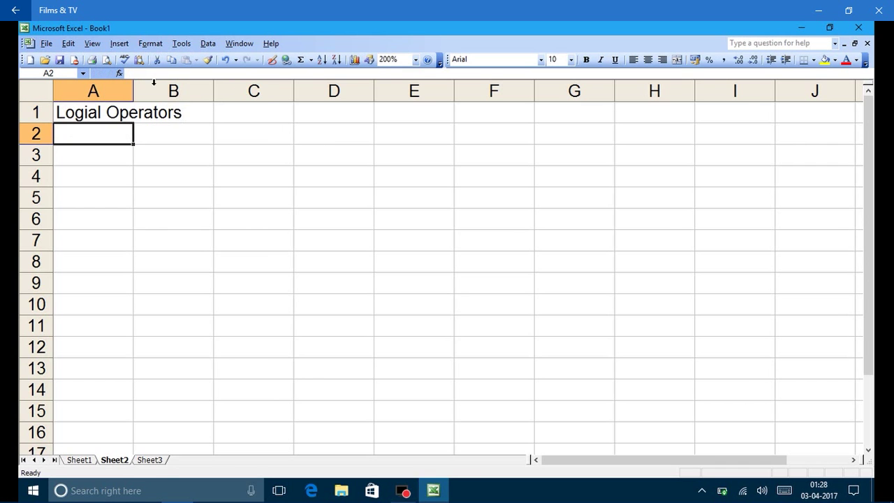
{"action": "double_click", "coordinate": [132, 90]}
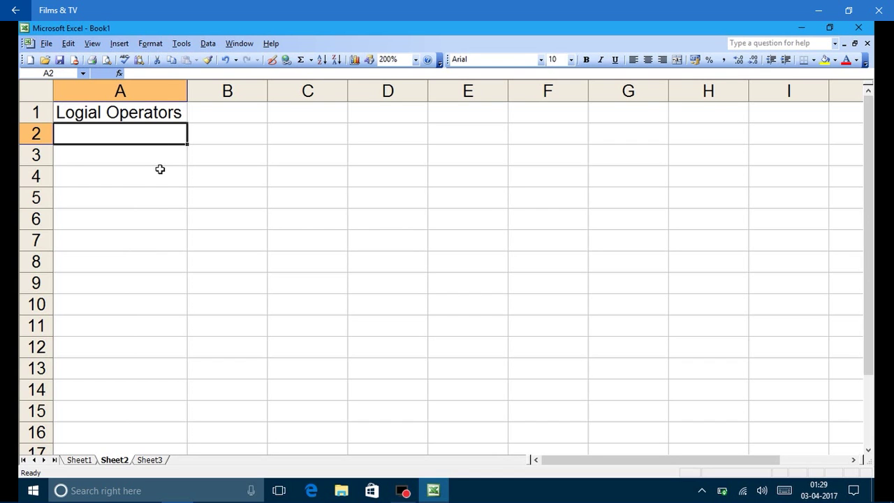
Step: List the operators >, <, =, <>, >= and <= in cells A2 through A7
{"action": "type", "text": ">"}
{"action": "key", "text": "Return"}
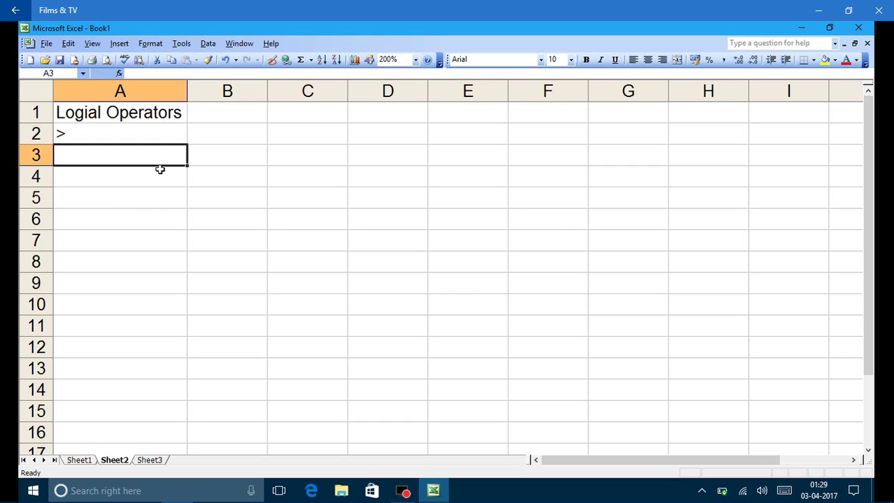
{"action": "type", "text": "<"}
{"action": "key", "text": "Return"}
{"action": "type", "text": "="}
{"action": "key", "text": "Return"}
{"action": "type", "text": "<>"}
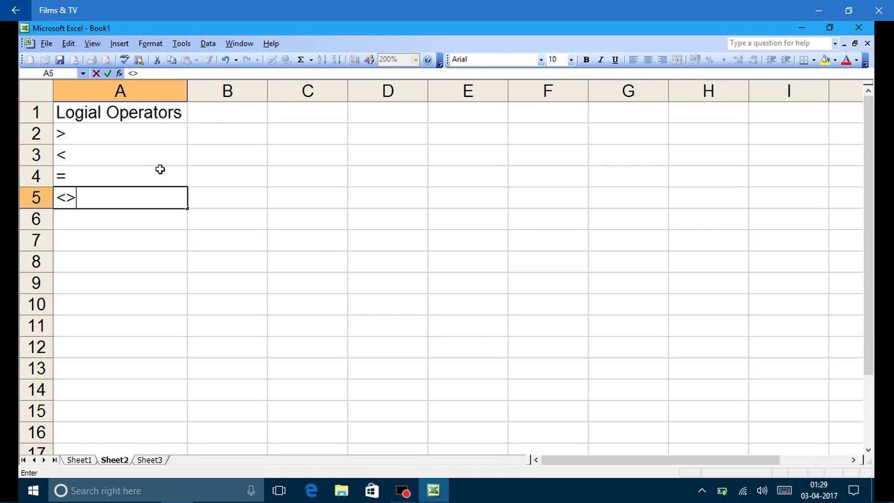
{"action": "key", "text": "Return"}
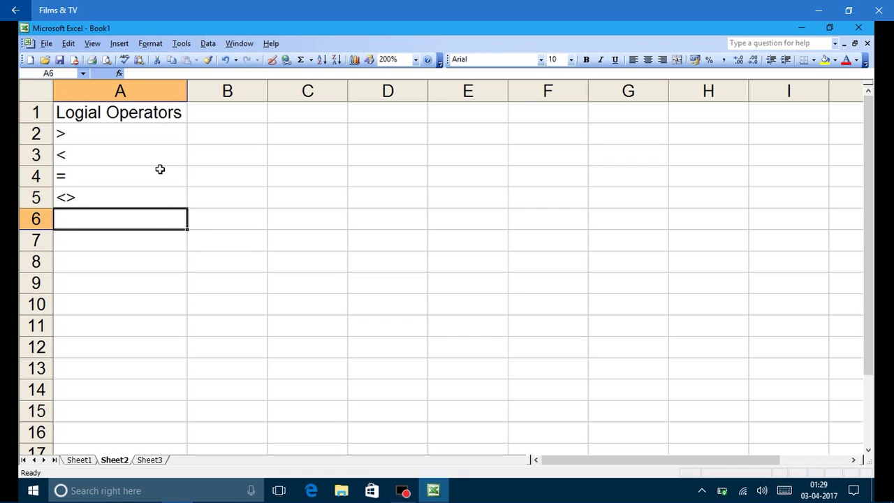
{"action": "type", "text": ">="}
{"action": "key", "text": "Return"}
{"action": "type", "text": "<="}
{"action": "key", "text": "Up"}
Step: Enter the column heading "Meaning" in cell B1
{"action": "key", "text": "Up"}
{"action": "key", "text": "Up"}
{"action": "key", "text": "Up"}
{"action": "key", "text": "Up"}
{"action": "key", "text": "Up"}
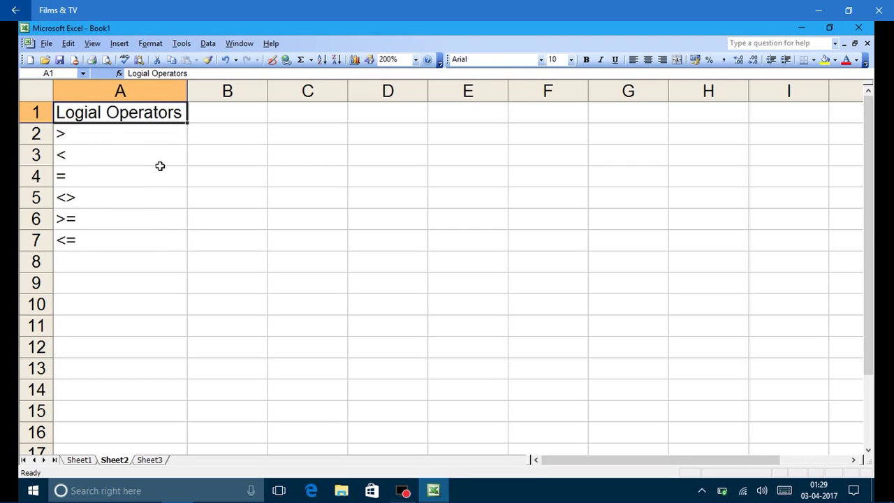
{"action": "key", "text": "Right"}
{"action": "type", "text": "Meaning"}
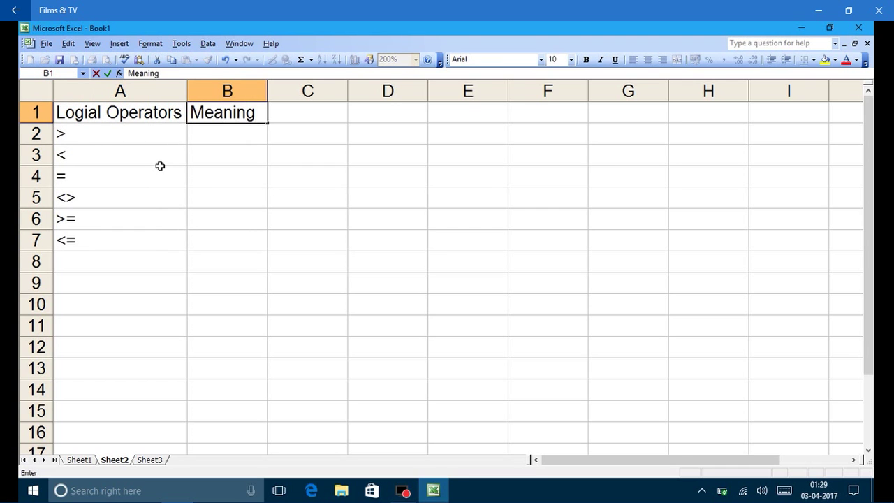
Step: Enter the meanings "Greater Than" in cell B2 and "Les Than" in cell B3
{"action": "left_click", "coordinate": [202, 135]}
{"action": "type", "text": "Gr"}
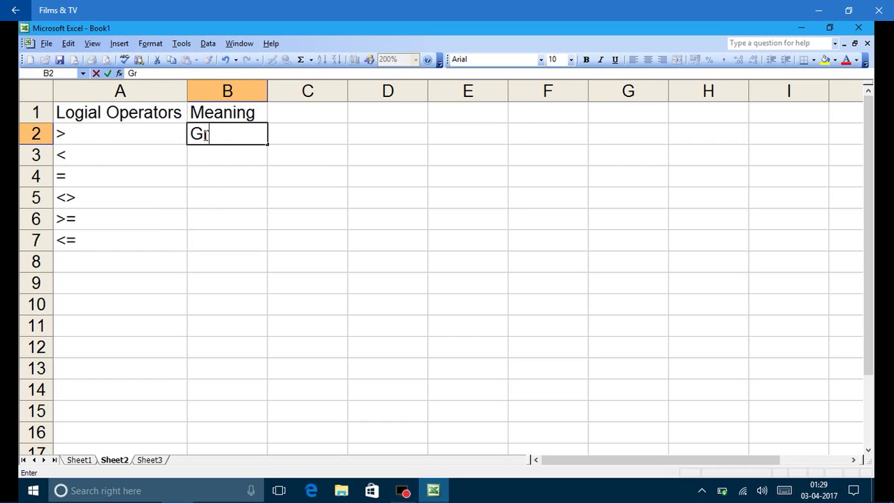
{"action": "type", "text": "eater Than"}
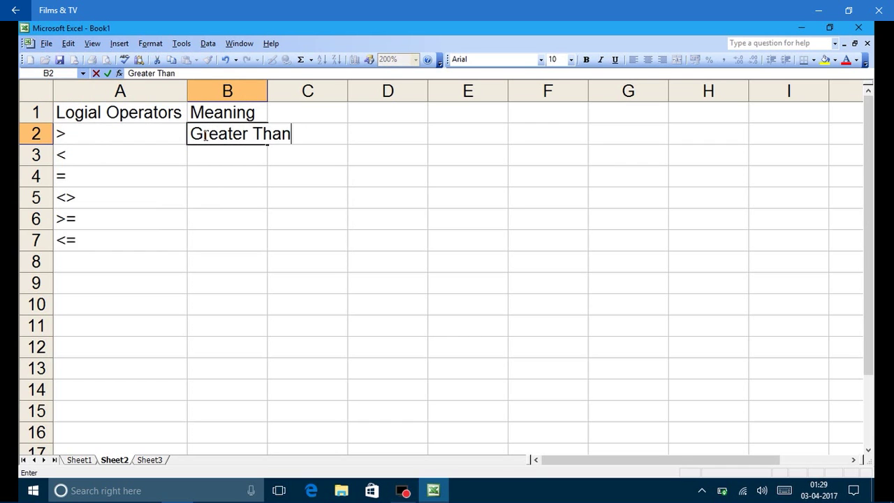
{"action": "key", "text": "Return"}
{"action": "type", "text": "Les Tan"}
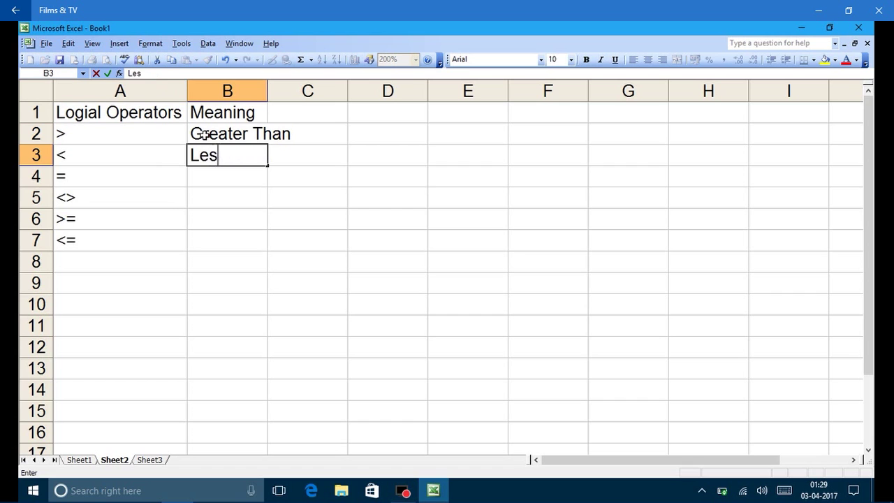
{"action": "key", "text": "BackSpace"}
{"action": "key", "text": "BackSpace"}
{"action": "type", "text": "han"}
{"action": "key", "text": "Return"}
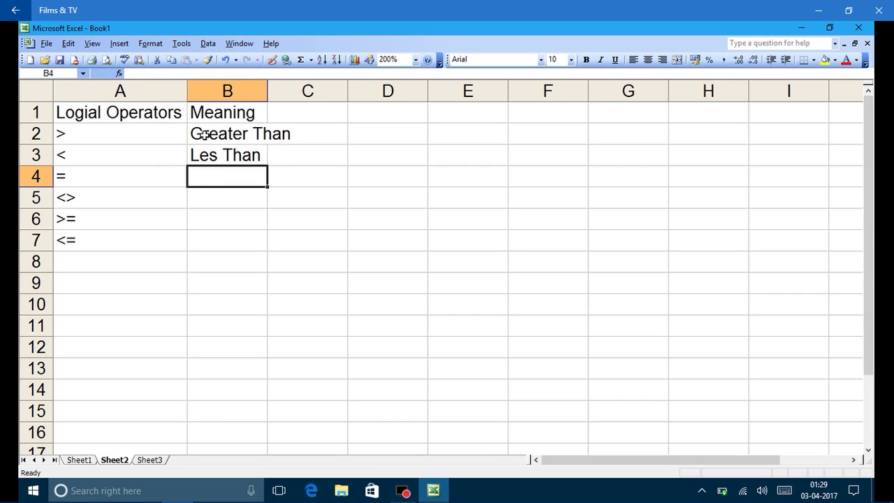
Step: Enter the meanings "Equal to" in cell B4 and "Not Equal to" in cell B5
{"action": "type", "text": "Eqal"}
{"action": "key", "text": "BackSpace"}
{"action": "key", "text": "BackSpace"}
{"action": "key", "text": "BackSpace"}
{"action": "type", "text": "al"}
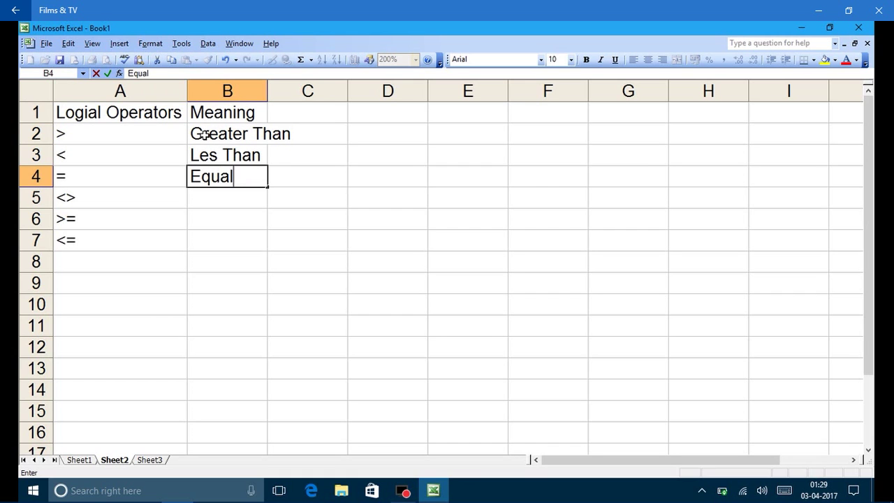
{"action": "type", "text": " to"}
{"action": "key", "text": "Return"}
{"action": "type", "text": "Not Eq"}
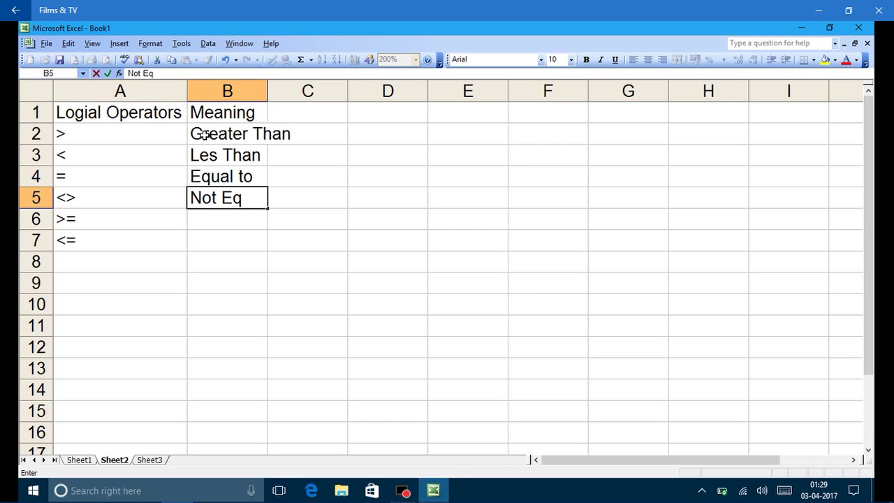
{"action": "type", "text": "ual to"}
{"action": "key", "text": "ctrl+Return"}
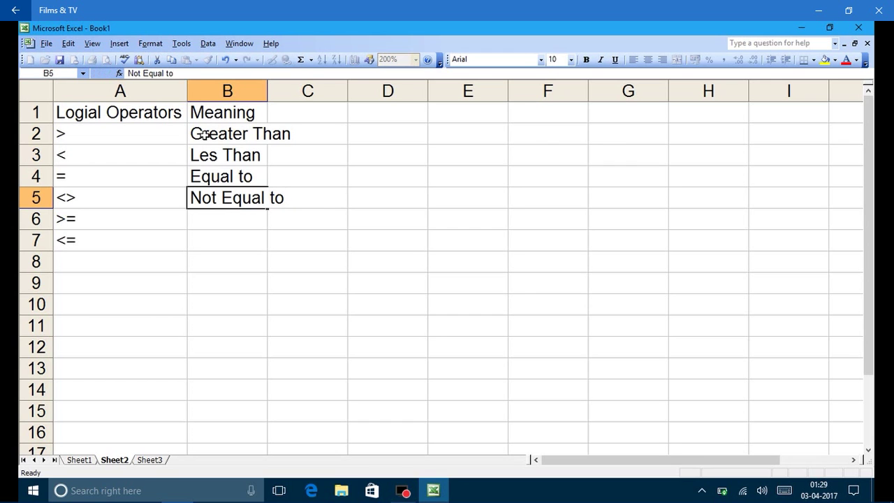
Step: Enter the meaning "Greater Tha Or equl to" in cell B6 for the >= operator
{"action": "key", "text": "Return"}
{"action": "type", "text": "Greater Tha"}
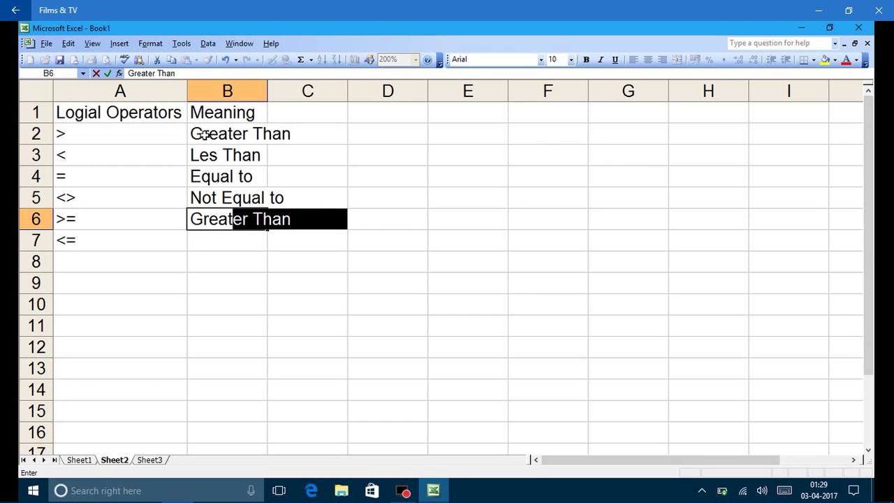
{"action": "type", "text": " O"}
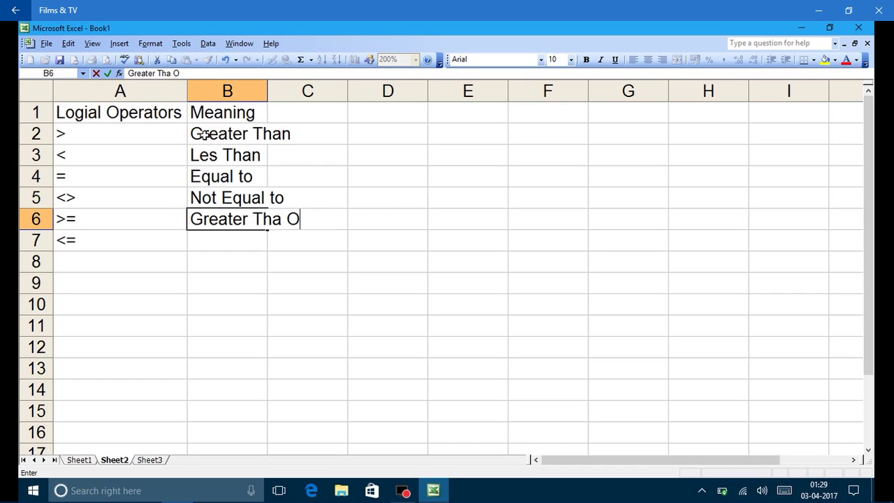
{"action": "type", "text": "r qua"}
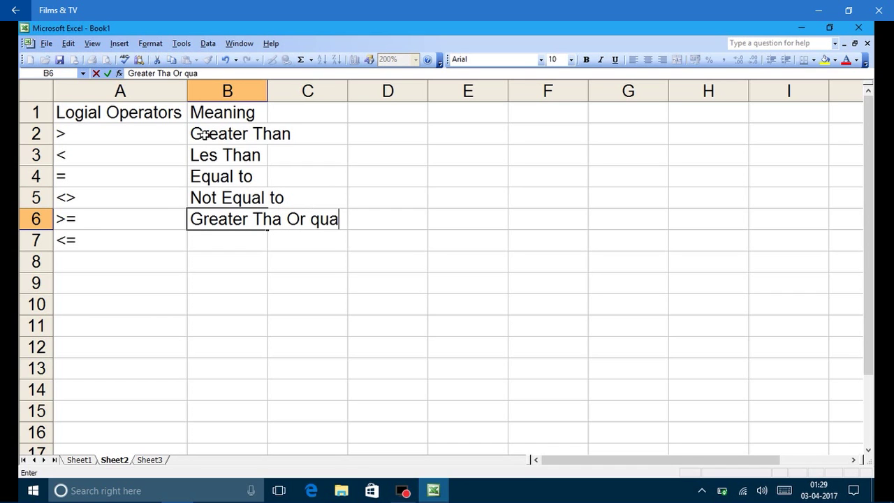
{"action": "key", "text": "BackSpace"}
{"action": "key", "text": "BackSpace"}
{"action": "key", "text": "BackSpace"}
{"action": "type", "text": "equl to"}
{"action": "key", "text": "Return"}
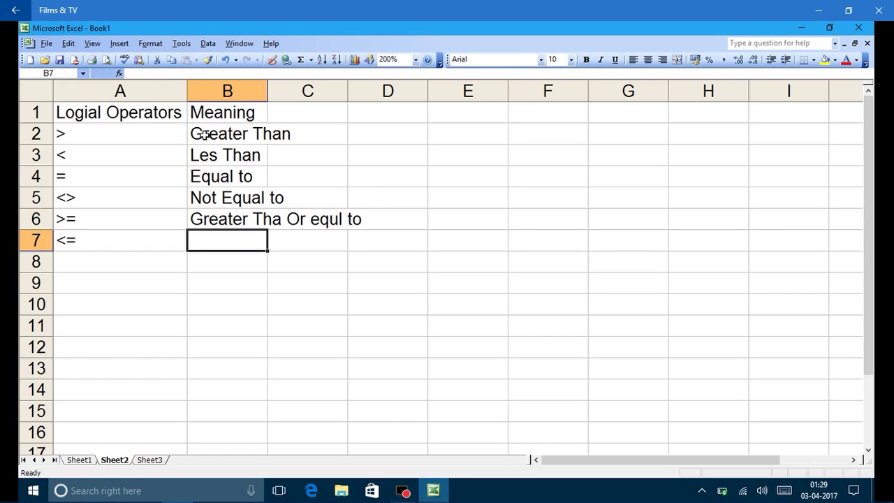
Step: Correct "equl" to "equal" in the meaning in cell B6
{"action": "key", "text": "Up"}
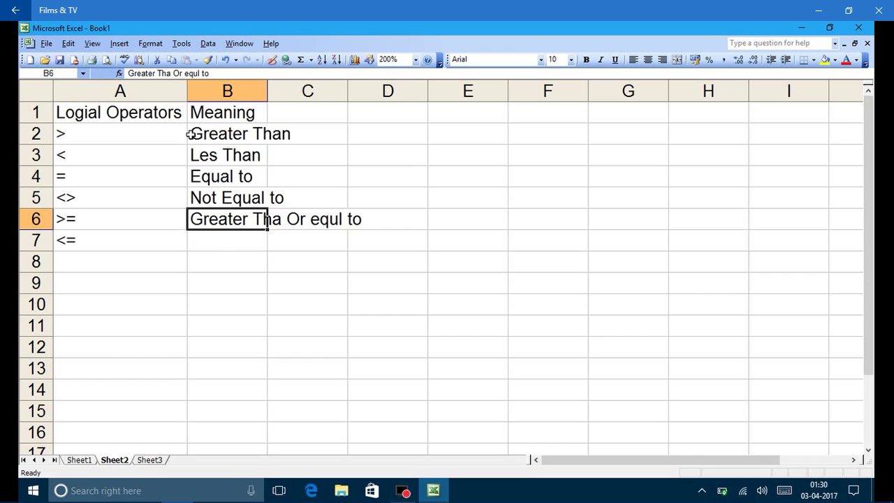
{"action": "key", "text": "F2"}
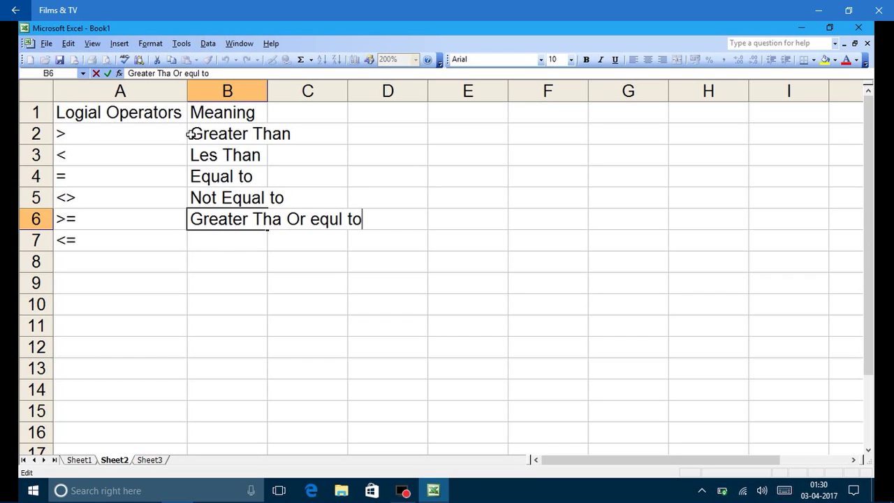
{"action": "key", "text": "Left"}
{"action": "key", "text": "Left"}
{"action": "key", "text": "Left"}
{"action": "type", "text": "a"}
{"action": "key", "text": "Return"}
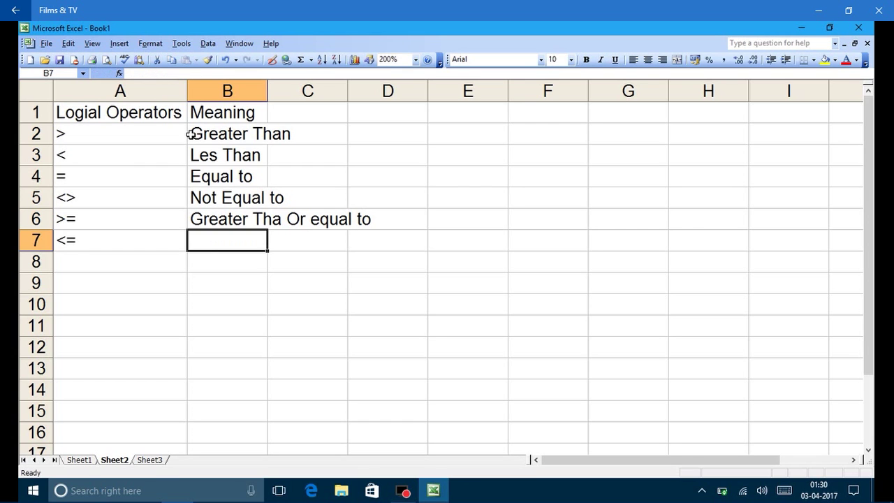
Step: Enter the meaning "Less Than Or equal to" in cell B7 and widen column B to fit all the meanings
{"action": "type", "text": "Less "}
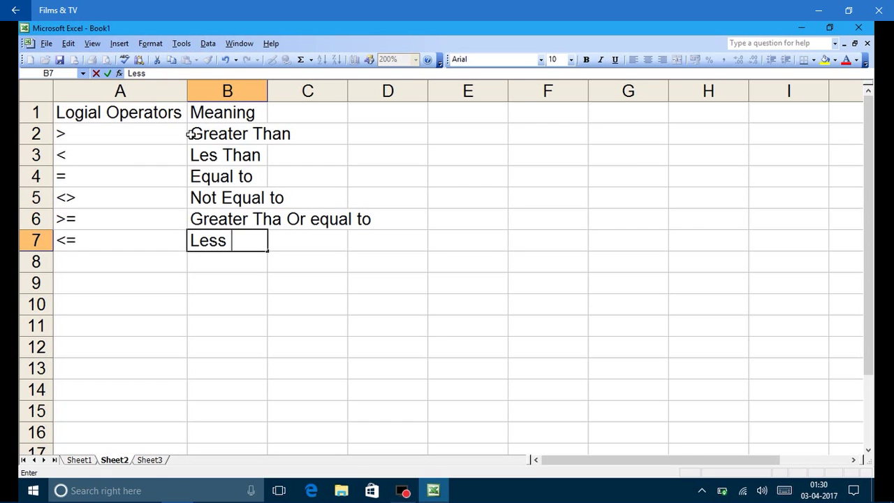
{"action": "type", "text": "Than Or"}
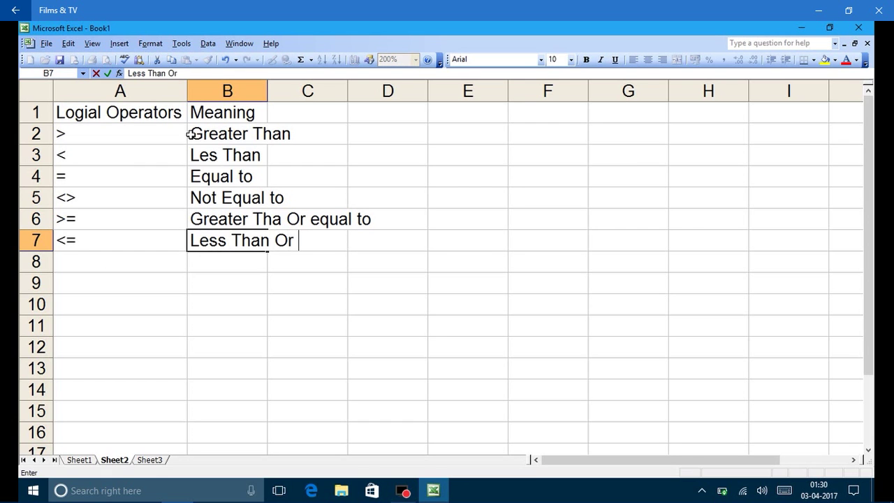
{"action": "type", "text": " equal to'"}
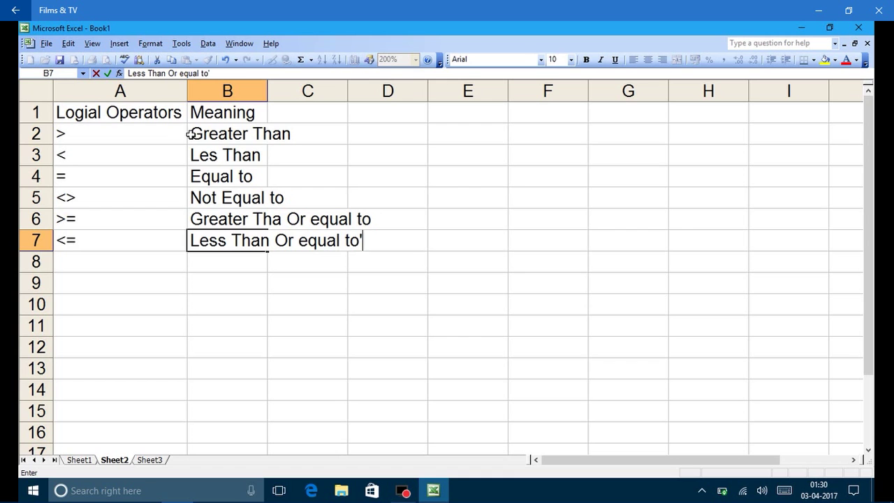
{"action": "key", "text": "BackSpace"}
{"action": "left_click", "coordinate": [273, 201]}
{"action": "left_click_drag", "start_coordinate": [266, 86], "coordinate": [378, 86]}
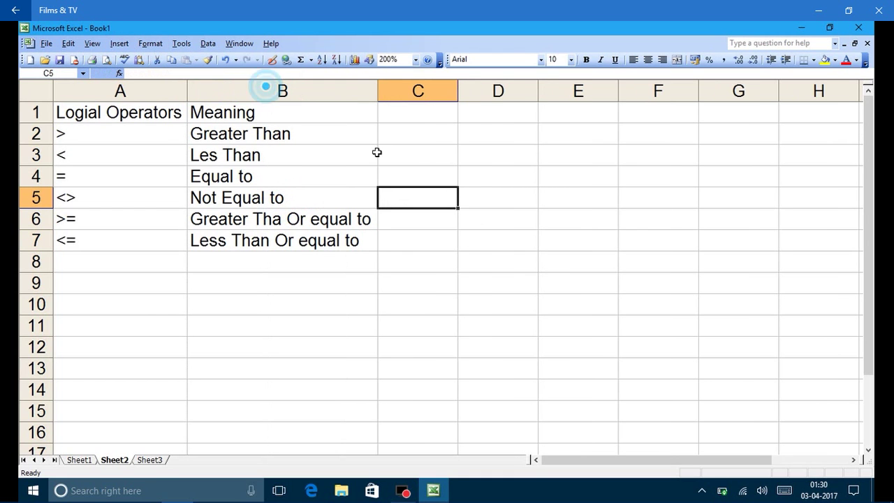
Step: Enter the column heading "Direct Opeands" in cell C1 and auto-fit the width of column C
{"action": "left_click", "coordinate": [419, 112]}
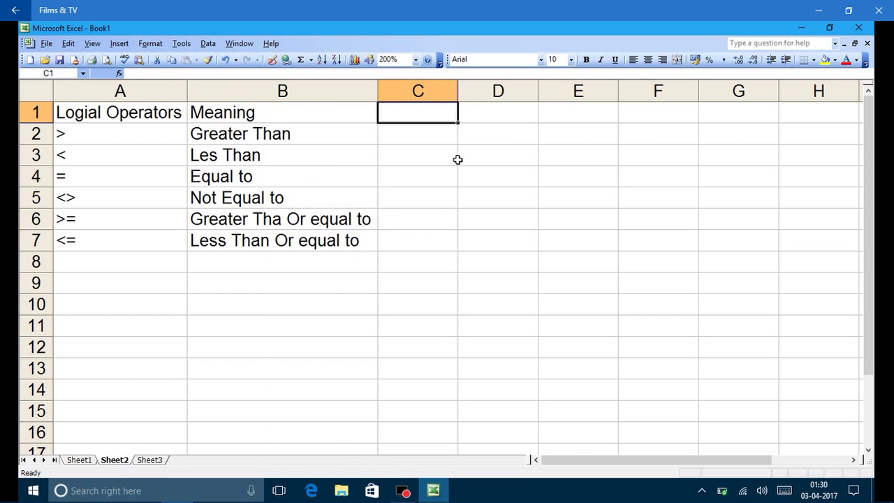
{"action": "type", "text": "Direct"}
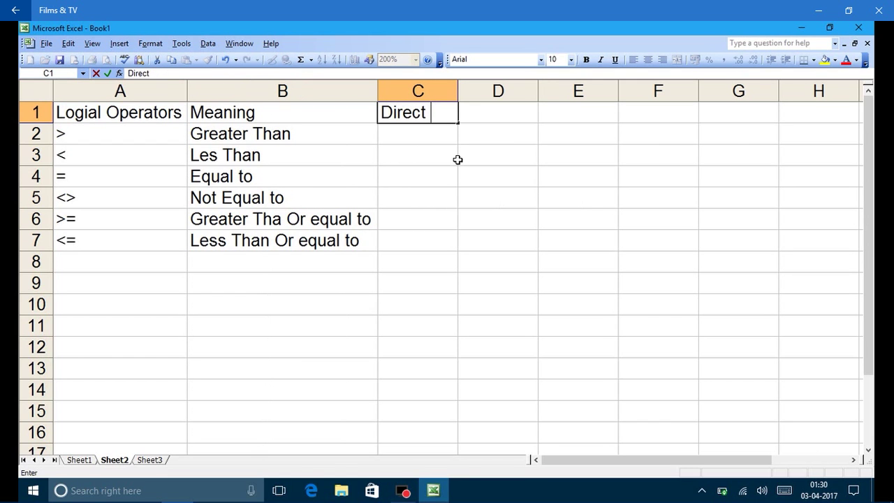
{"action": "type", "text": " p"}
{"action": "key", "text": "BackSpace"}
{"action": "type", "text": "Opea"}
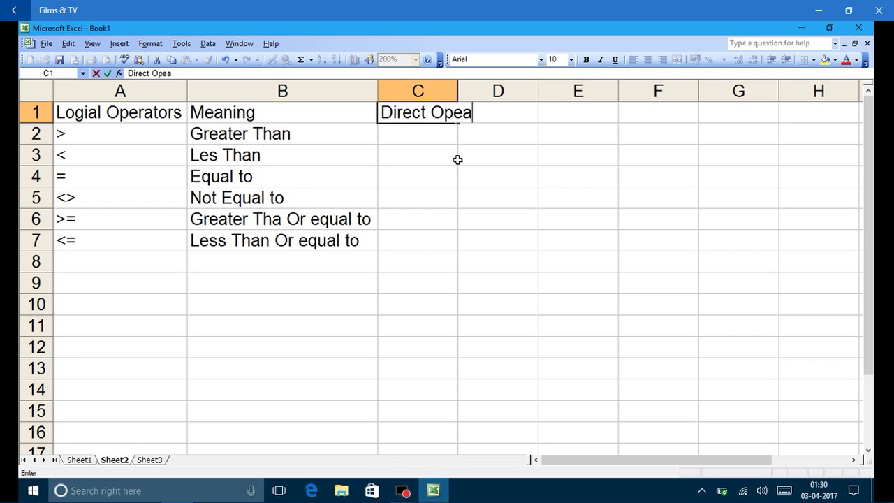
{"action": "type", "text": "nds"}
{"action": "key", "text": "Return"}
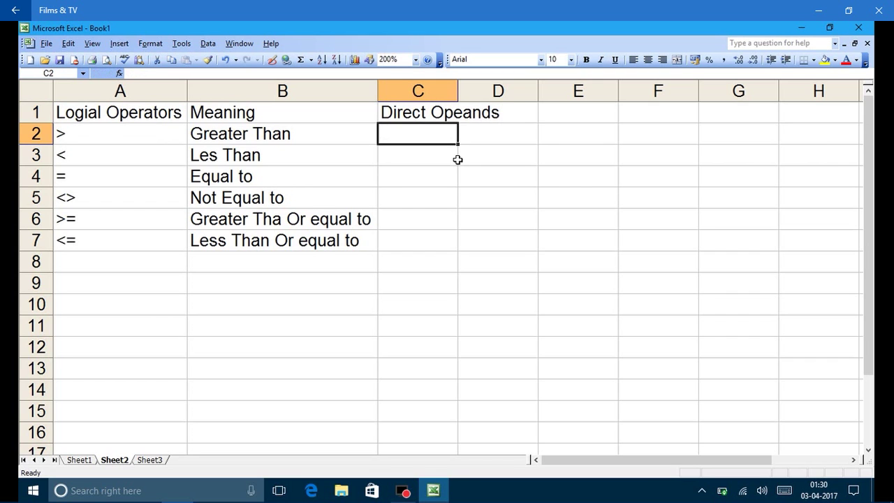
{"action": "double_click", "coordinate": [457, 91]}
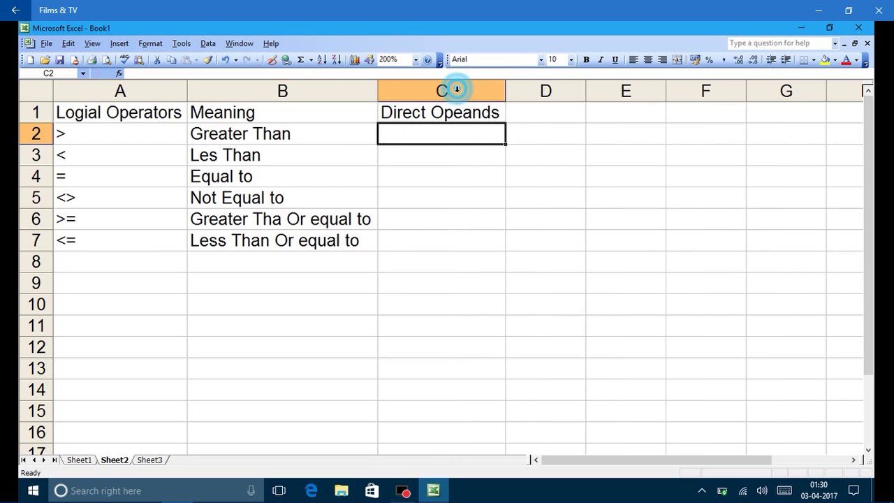
Step: Enter the comparison formulas =10>8 in cell C2 and =10<7 in cell C3
{"action": "type", "text": "="}
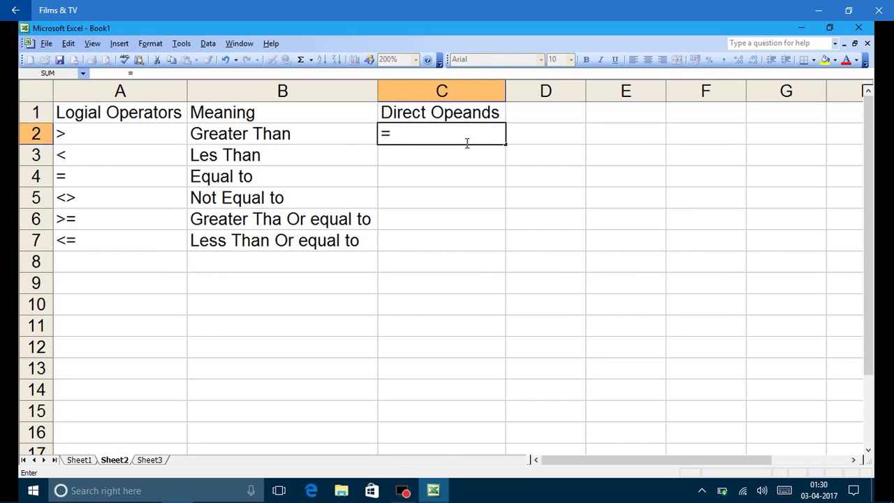
{"action": "type", "text": "10>8"}
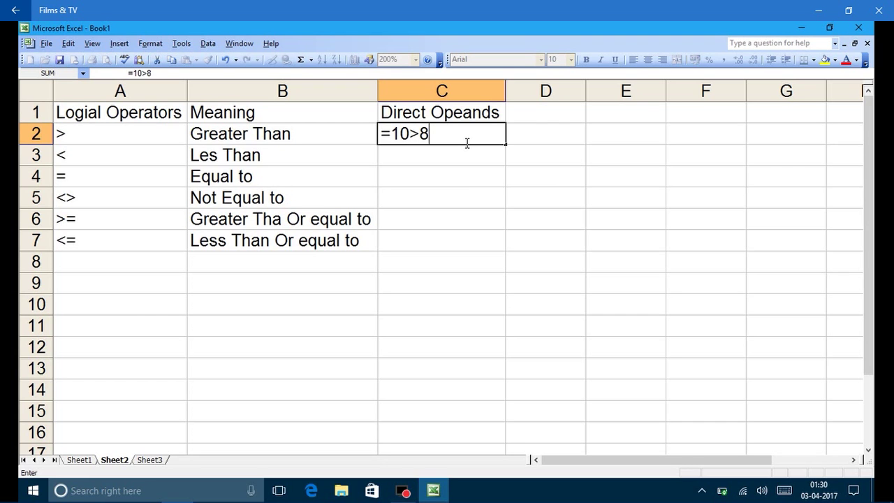
{"action": "key", "text": "Return"}
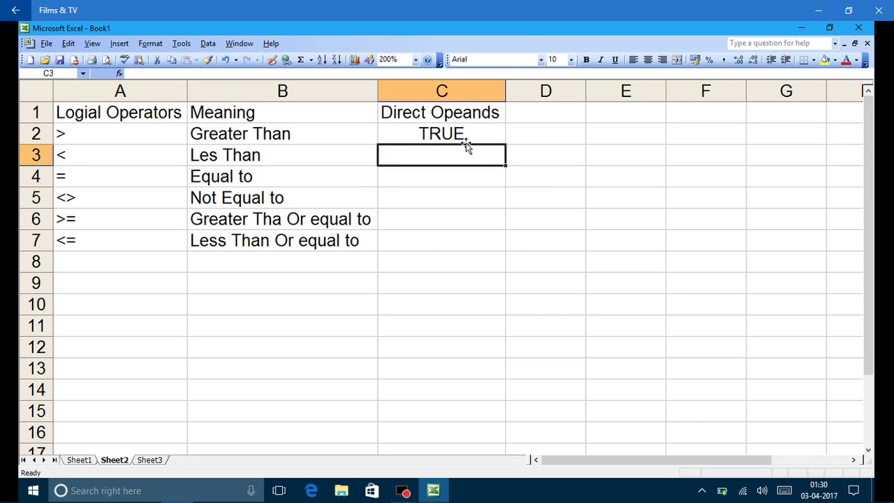
{"action": "type", "text": "=10"}
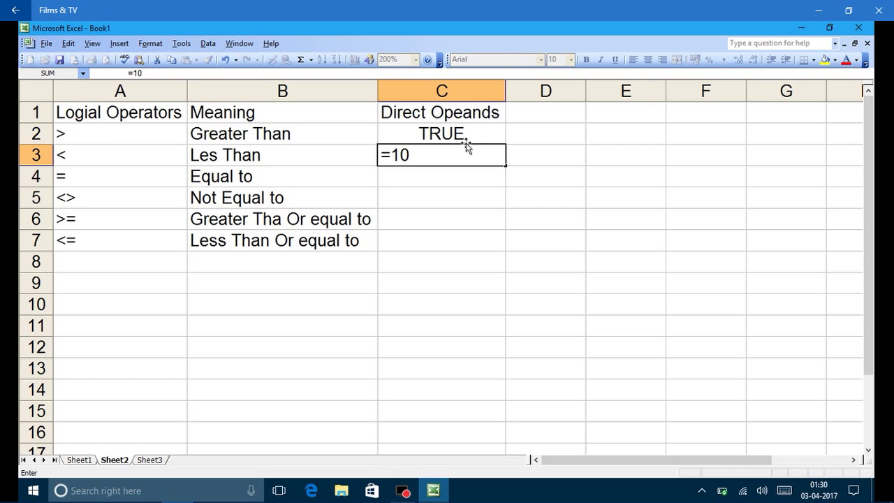
{"action": "type", "text": "<7"}
{"action": "key", "text": "Return"}
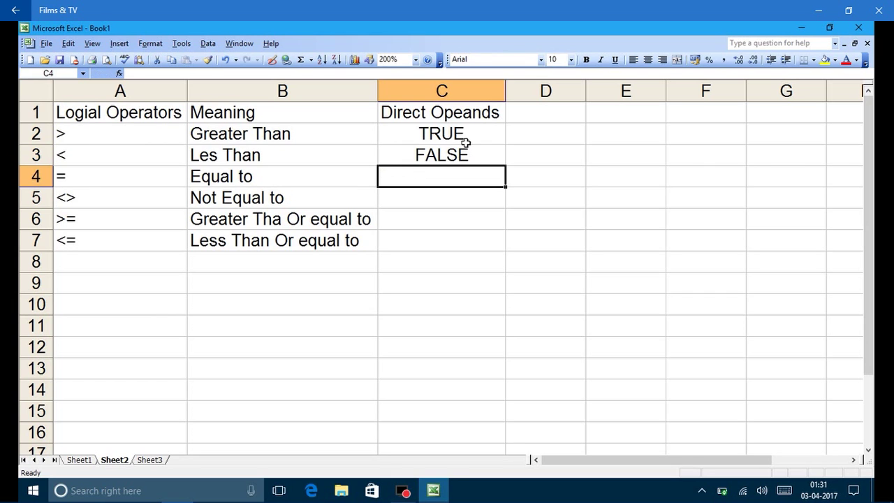
Step: Enter the comparison formulas =78=89 in cell C4 and =78<>90 in cell C5
{"action": "type", "text": "=78="}
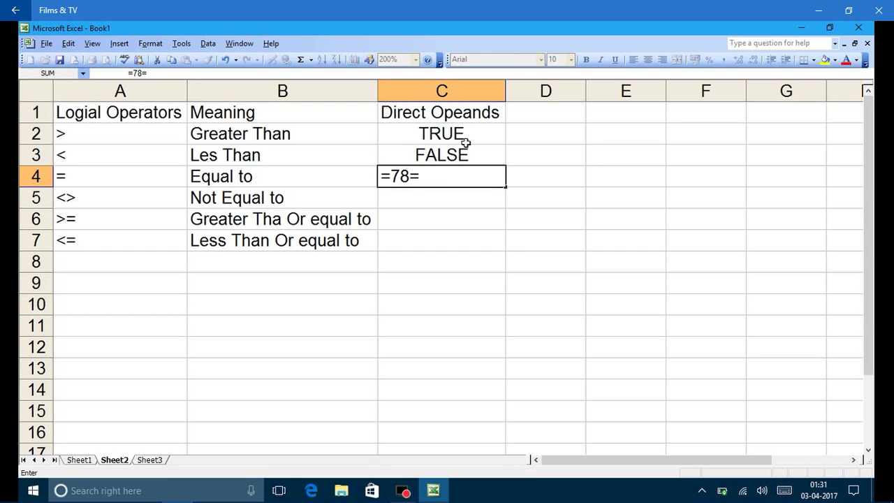
{"action": "type", "text": "89"}
{"action": "key", "text": "Return"}
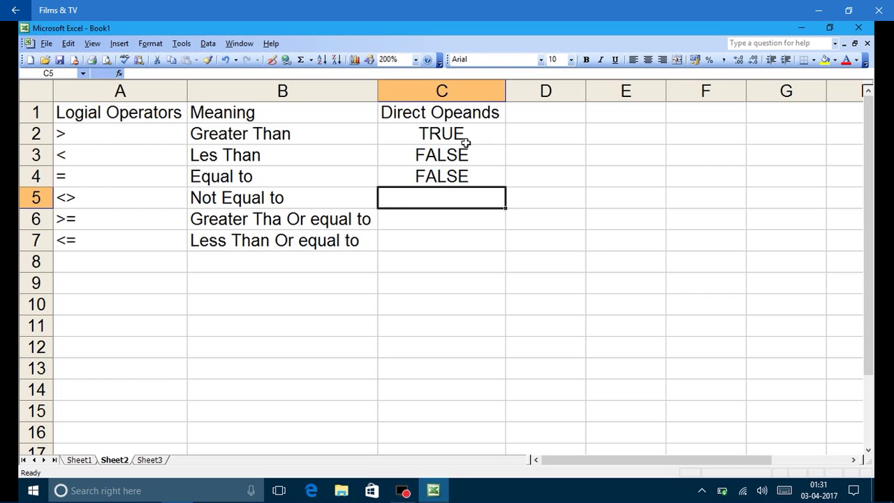
{"action": "type", "text": "=78"}
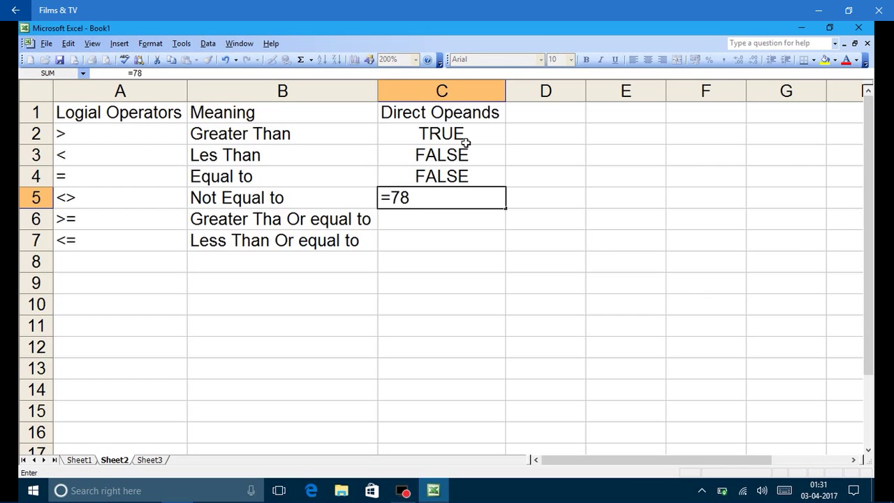
{"action": "type", "text": "<>90"}
{"action": "key", "text": "Return"}
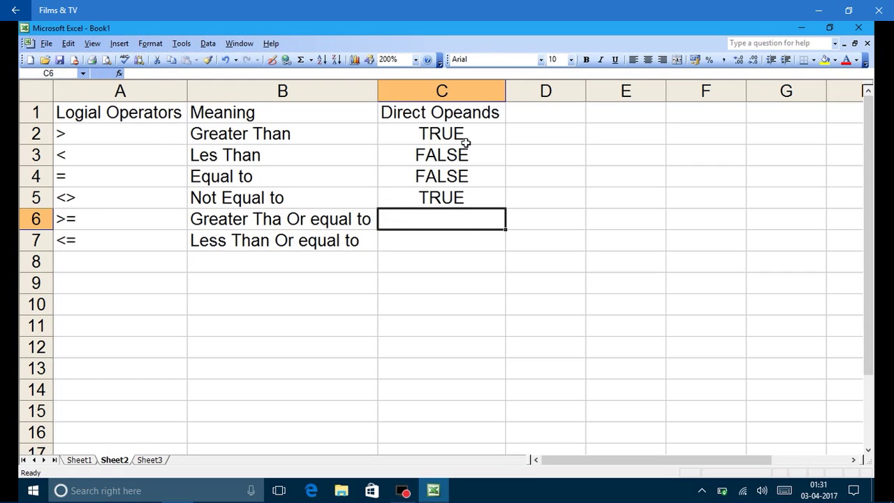
Step: Enter the comparison formulas =67>=89 in cell C6 and =89<=90 in cell C7
{"action": "type", "text": "="}
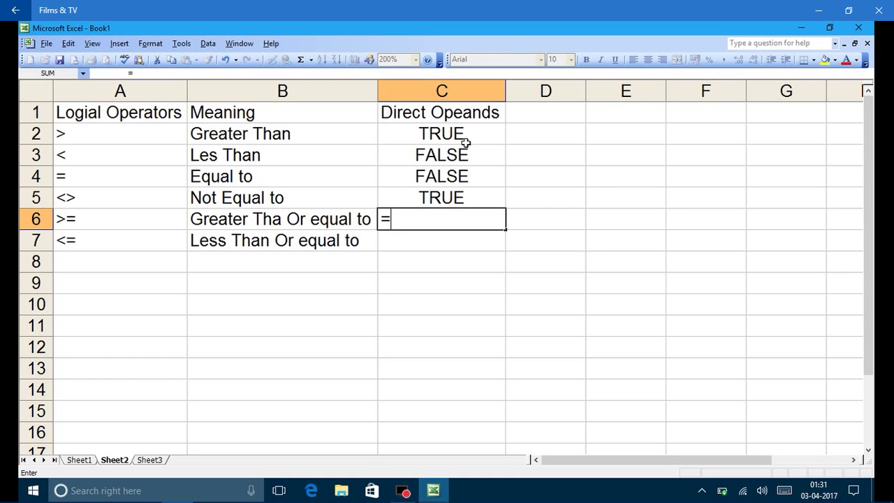
{"action": "type", "text": "67>=89"}
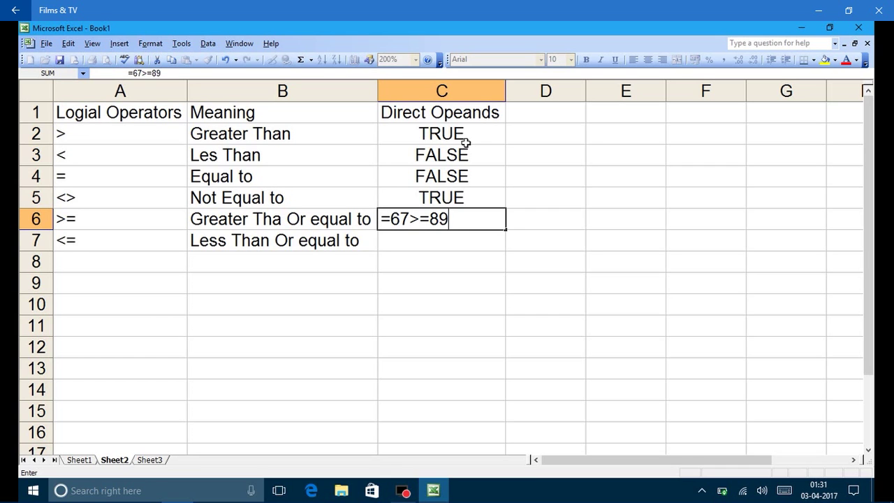
{"action": "key", "text": "Return"}
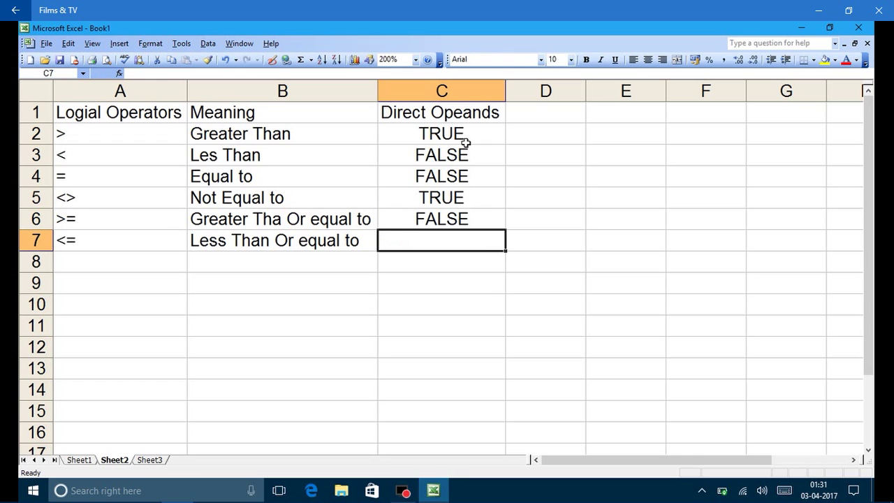
{"action": "type", "text": "="}
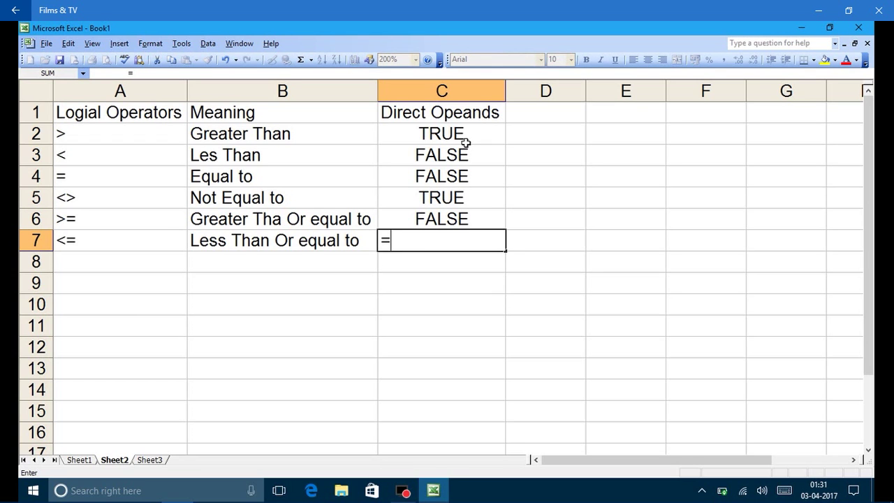
{"action": "type", "text": "89<=9"}
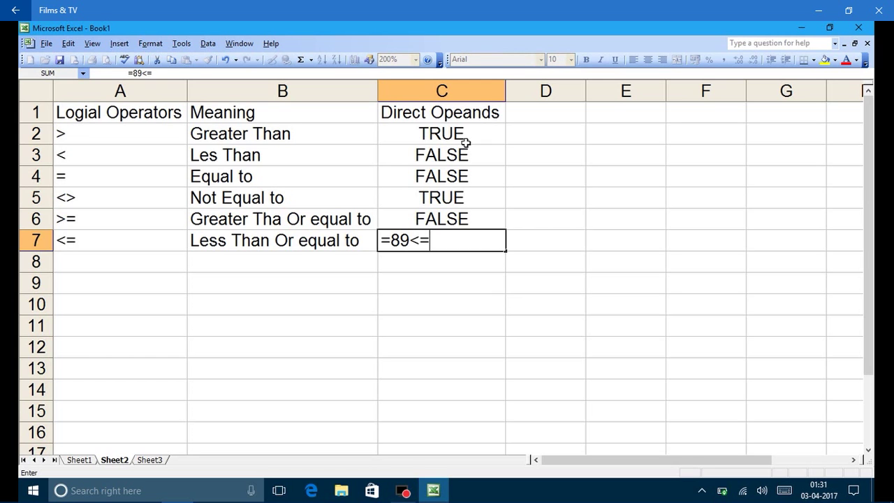
{"action": "type", "text": "0"}
{"action": "key", "text": "Return"}
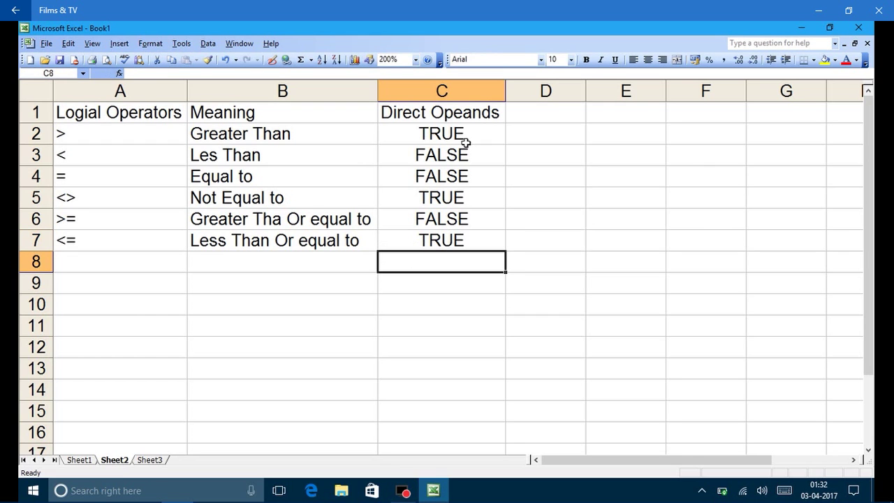
Step: Enter the column heading "Indirect Operand" in cell D1 and auto-fit the width of column D
{"action": "left_click", "coordinate": [546, 106]}
{"action": "type", "text": "In"}
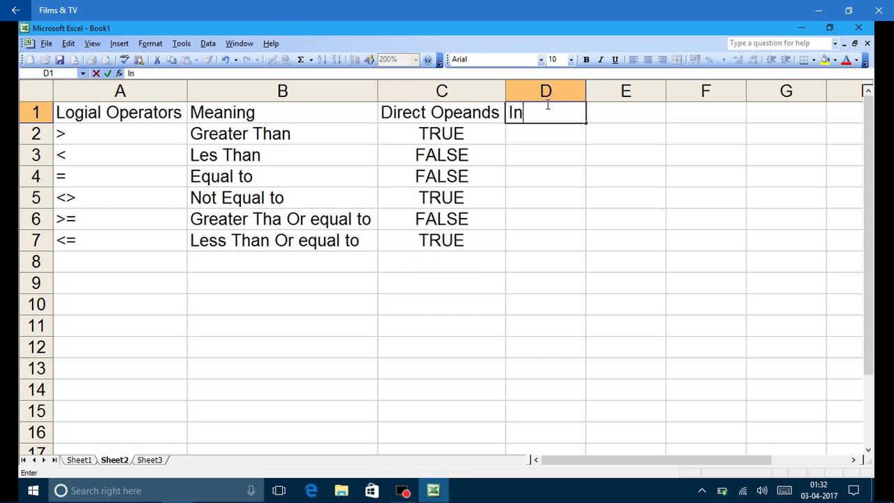
{"action": "type", "text": "direct Operand"}
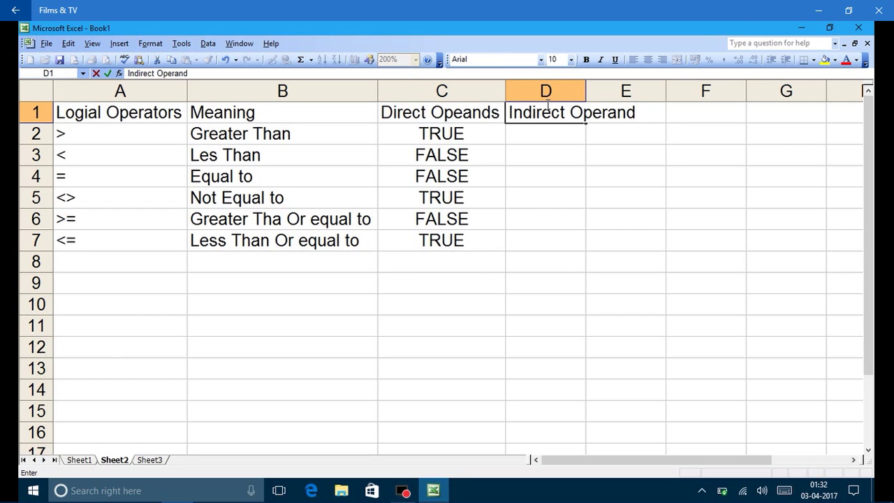
{"action": "key", "text": "Return"}
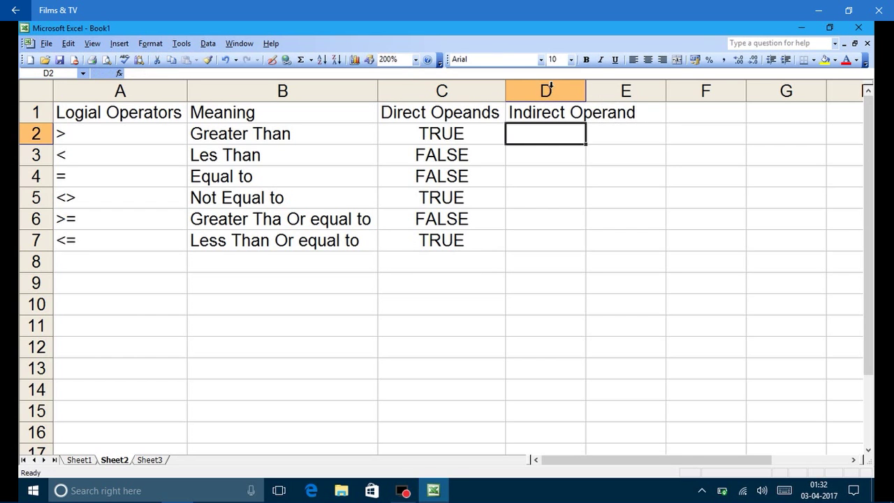
{"action": "double_click", "coordinate": [586, 87]}
{"action": "type", "text": "="}
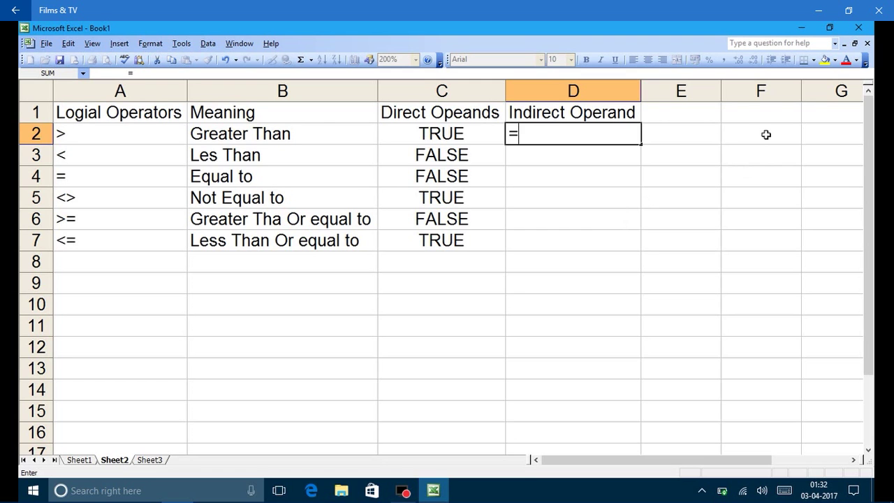
{"action": "left_click", "coordinate": [752, 111]}
{"action": "type", "text": "11"}
{"action": "key", "text": "Escape"}
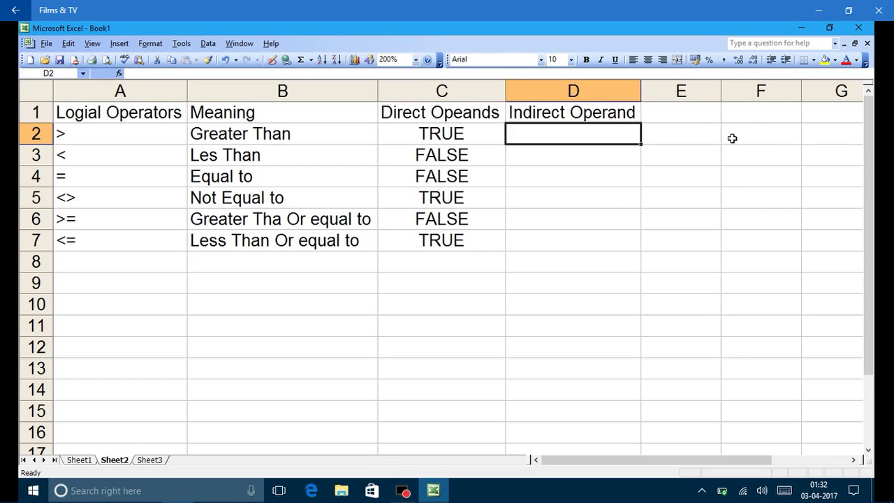
Step: Enter the operand values 12, 56, 78 and 67 in cells F1 to F4
{"action": "left_click", "coordinate": [734, 112]}
{"action": "type", "text": "12"}
{"action": "key", "text": "Return"}
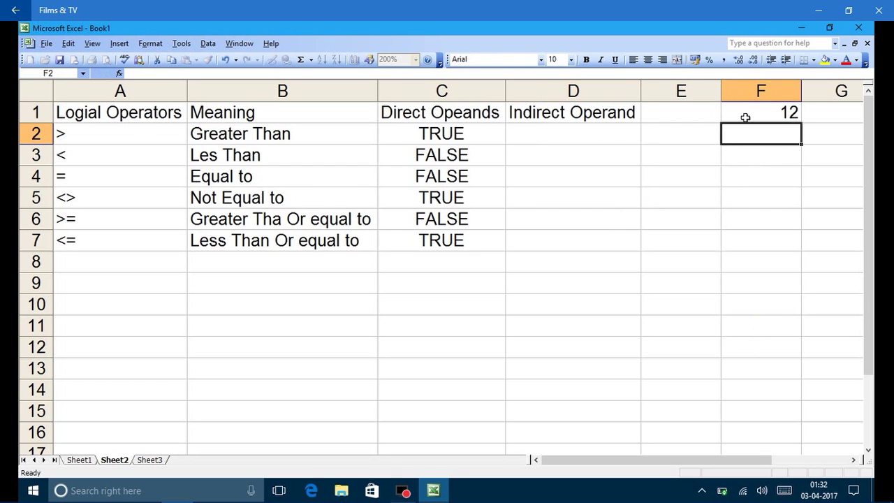
{"action": "type", "text": "56"}
{"action": "key", "text": "Return"}
{"action": "type", "text": "78"}
{"action": "key", "text": "Return"}
{"action": "type", "text": "67"}
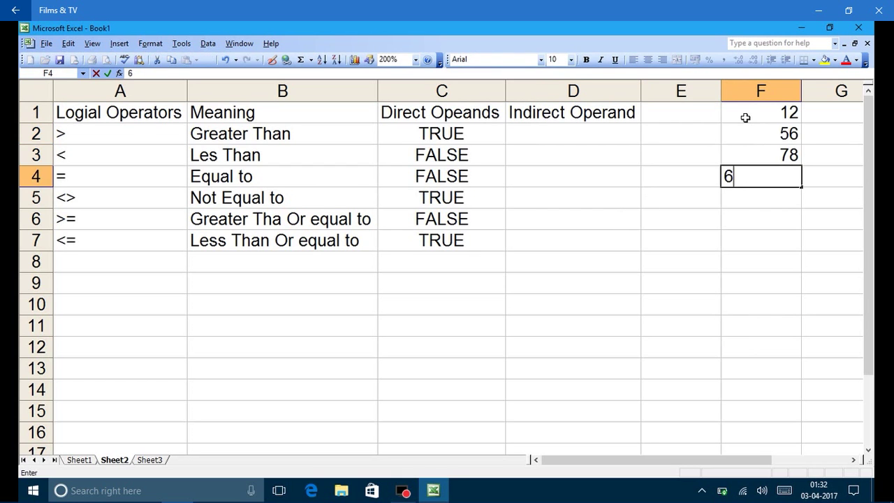
Step: Enter the indirect comparison formulas =f1>f4 in cell D2 and =f4<f2 in cell D3
{"action": "left_click", "coordinate": [591, 128]}
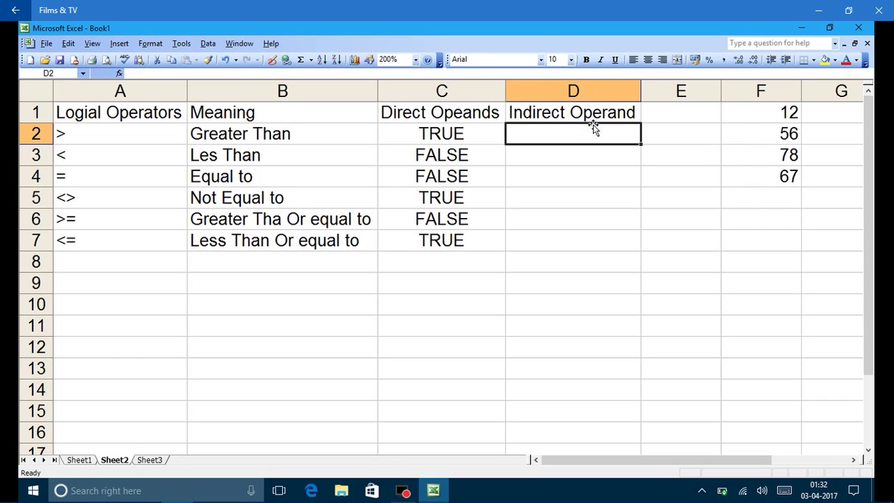
{"action": "type", "text": "=f1"}
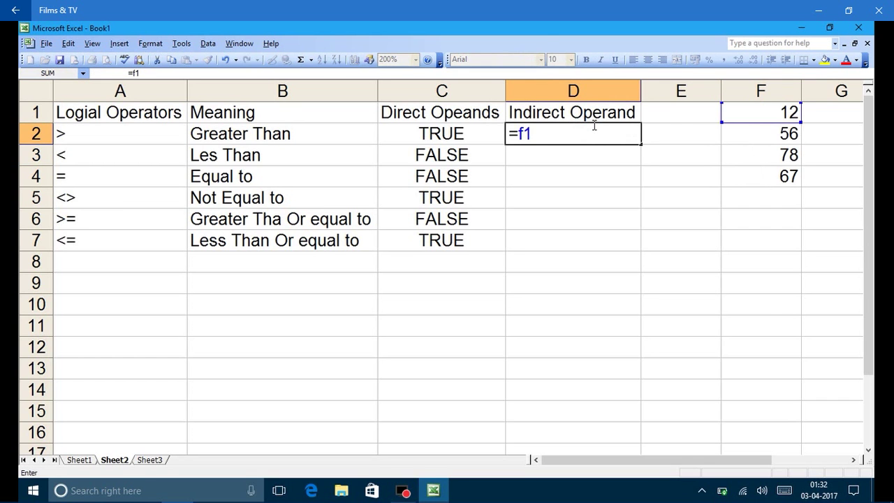
{"action": "type", "text": ">f4"}
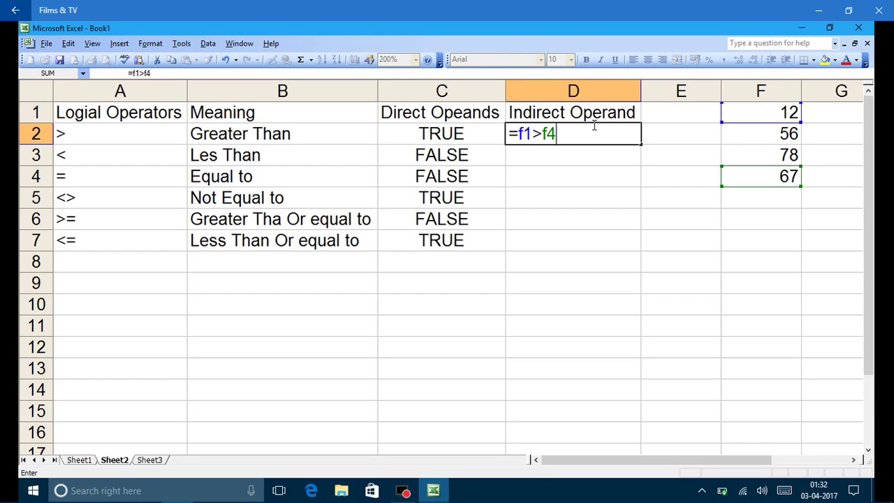
{"action": "key", "text": "Return"}
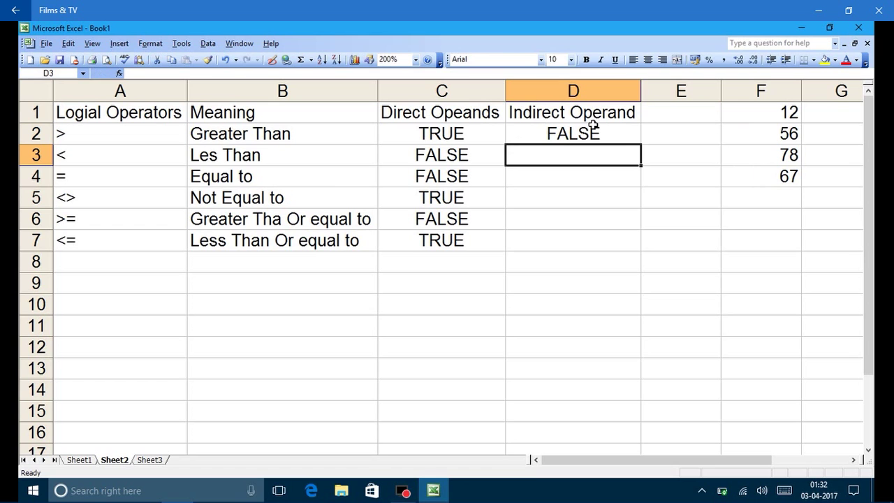
{"action": "type", "text": "="}
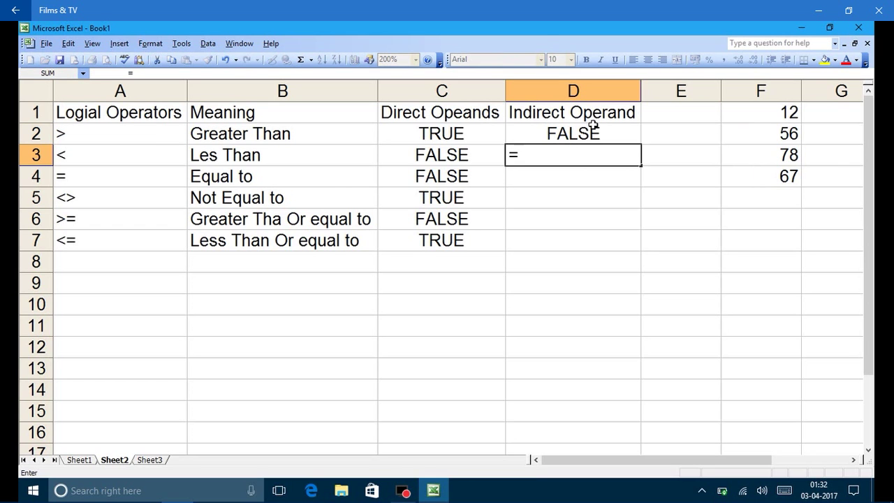
{"action": "type", "text": "f4"}
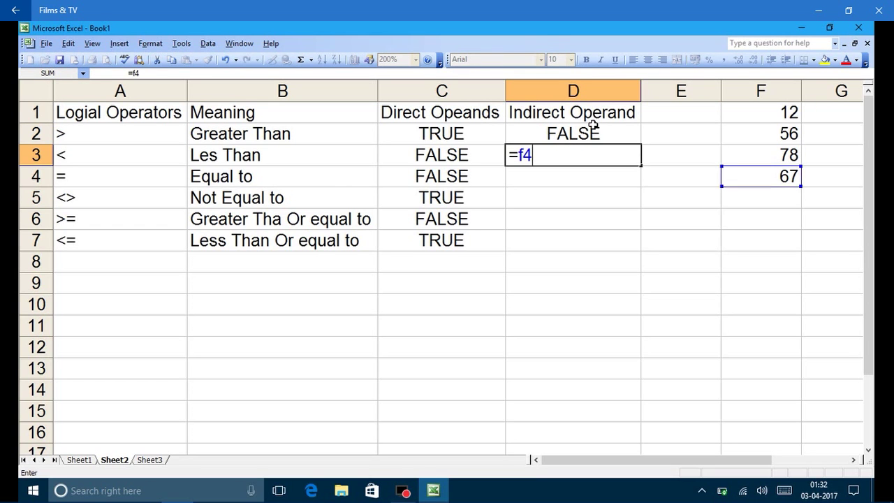
{"action": "type", "text": "<f2"}
{"action": "key", "text": "Return"}
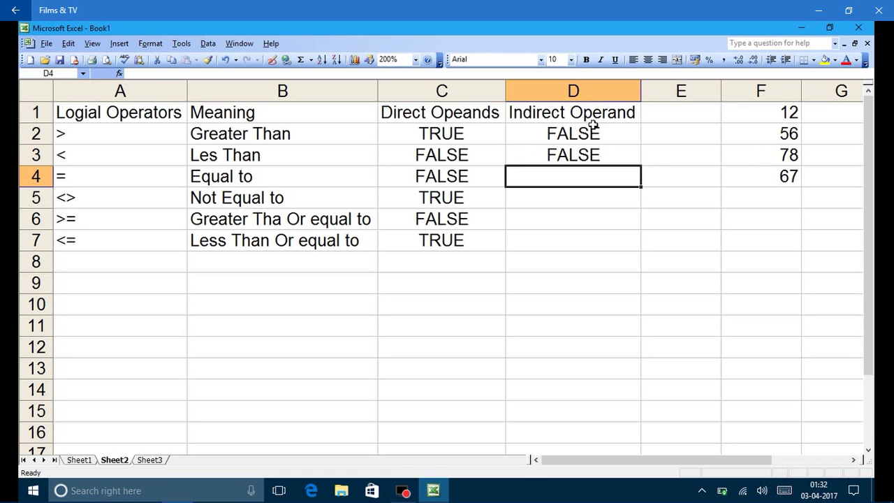
Step: Enter the indirect equality formula =f3=f6 in cell D4, comparing a value with an empty cell
{"action": "type", "text": "="}
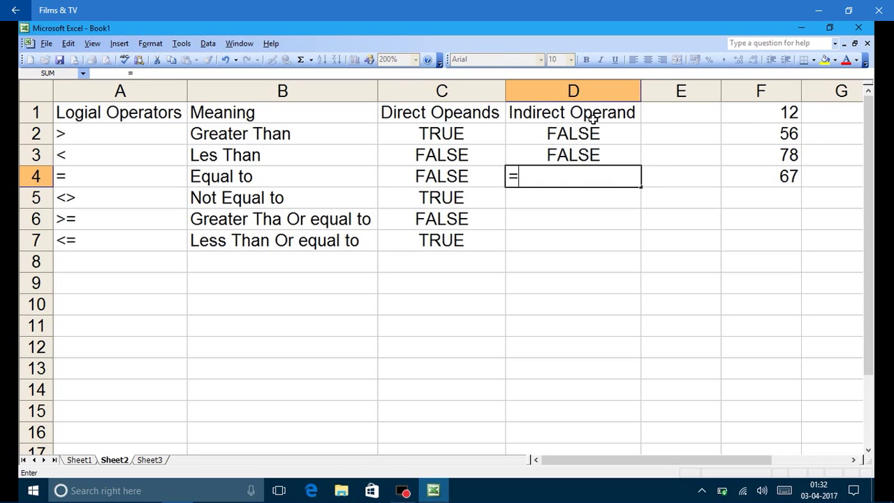
{"action": "type", "text": "f3"}
{"action": "type", "text": "=f6"}
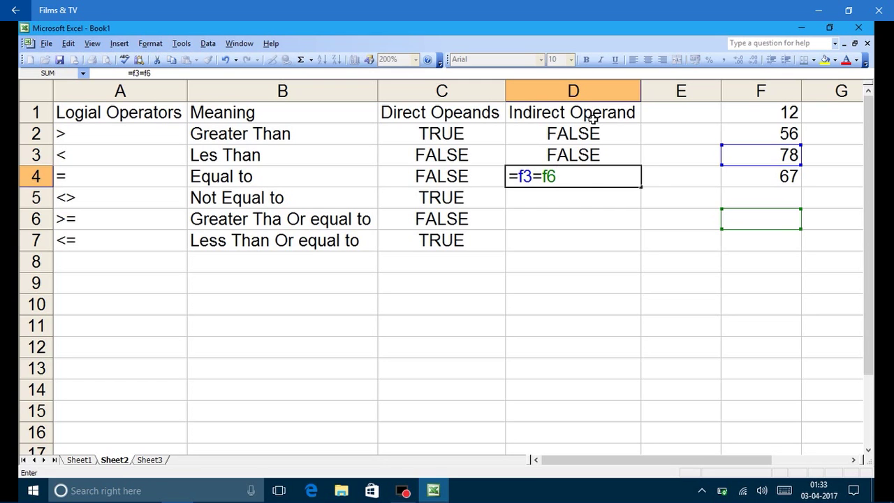
{"action": "key", "text": "Return"}
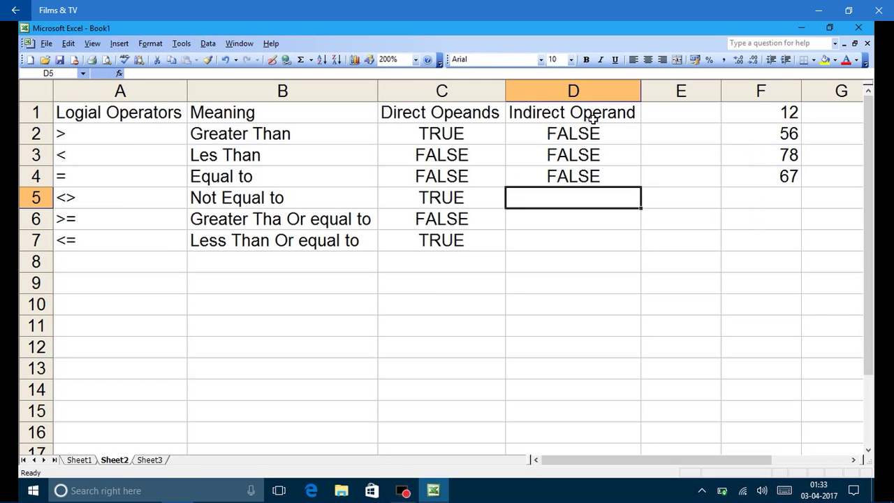
Step: Add the note "Any epty cell mans 0" in cell B9 below the table
{"action": "left_click", "coordinate": [238, 283]}
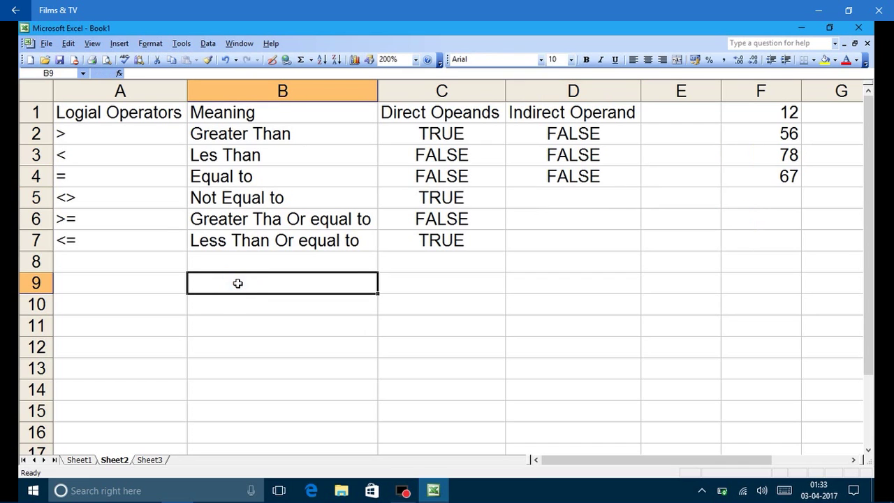
{"action": "type", "text": "Any"}
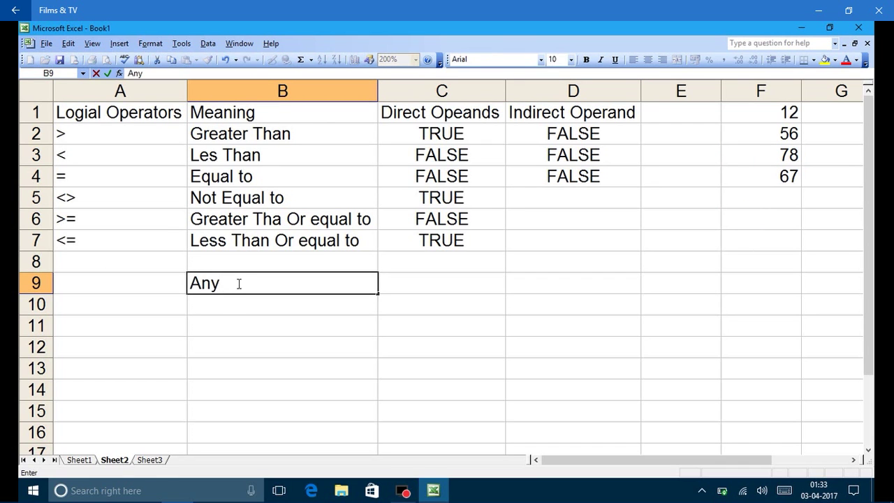
{"action": "type", "text": " epty c"}
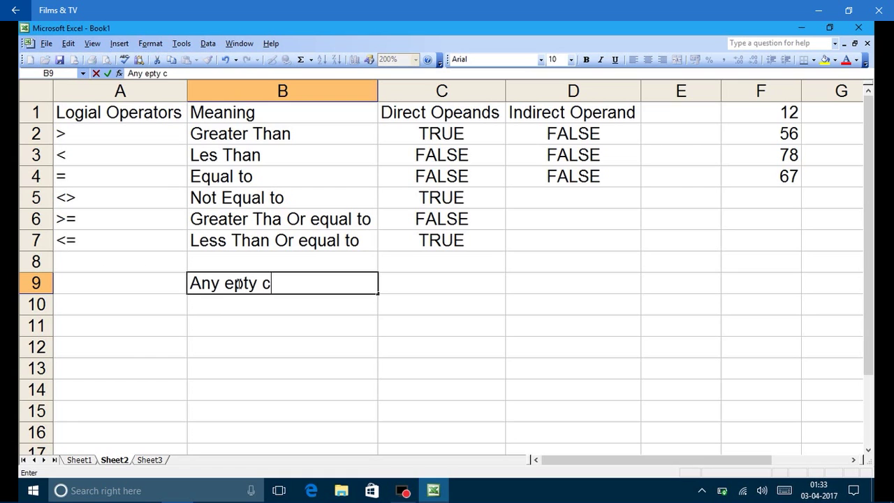
{"action": "type", "text": "ell m"}
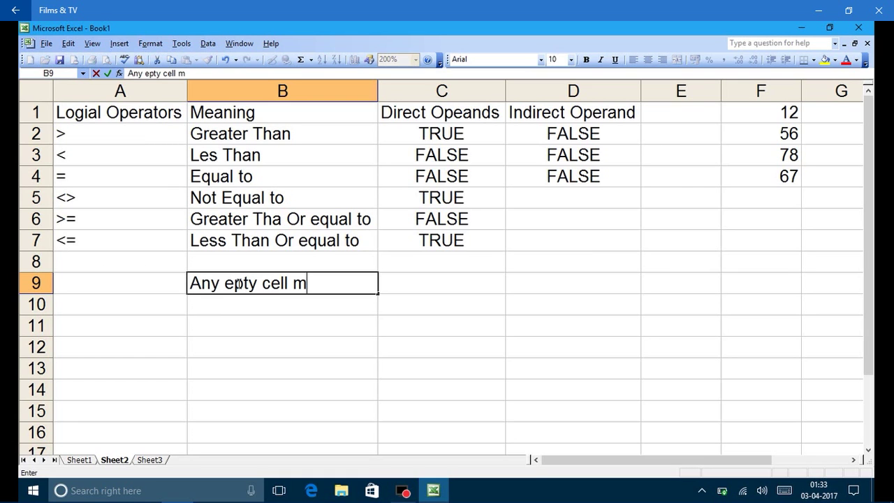
{"action": "type", "text": "ans 0"}
{"action": "key", "text": "Return"}
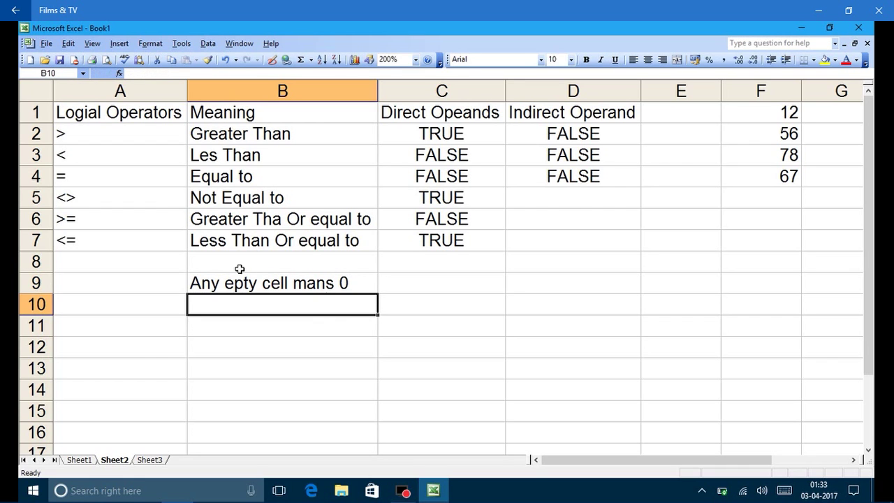
Step: Enter the indirect not-equal formula =f1<>f3 in cell D5
{"action": "left_click", "coordinate": [579, 203]}
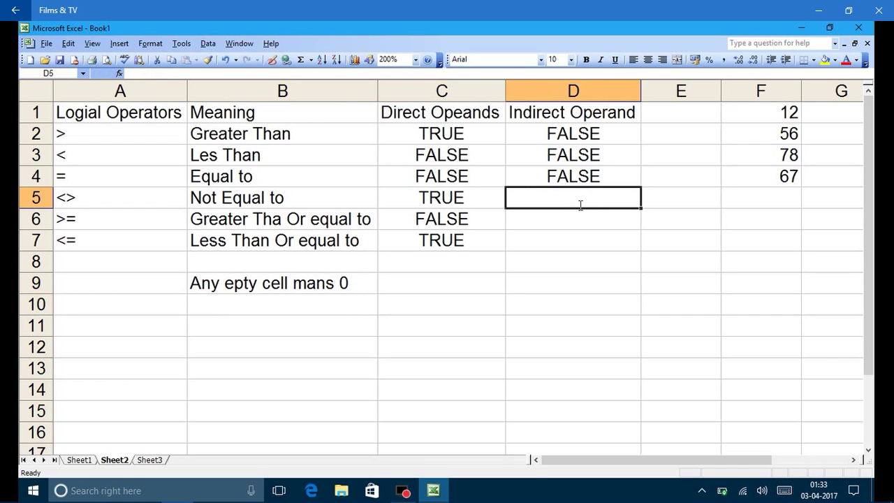
{"action": "type", "text": "="}
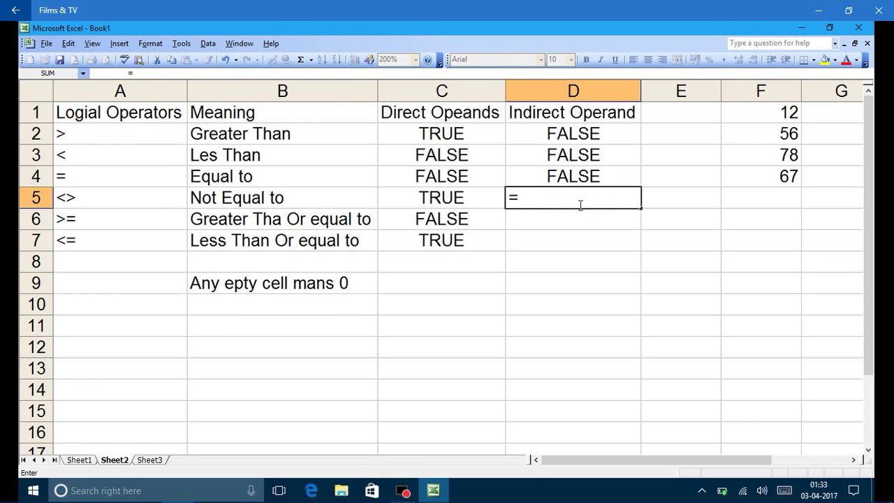
{"action": "type", "text": "f1"}
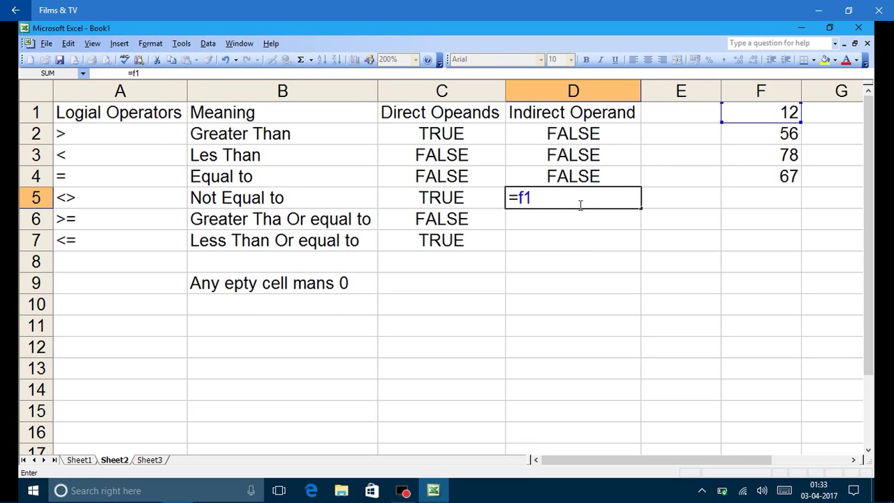
{"action": "type", "text": "<>f3"}
{"action": "key", "text": "Return"}
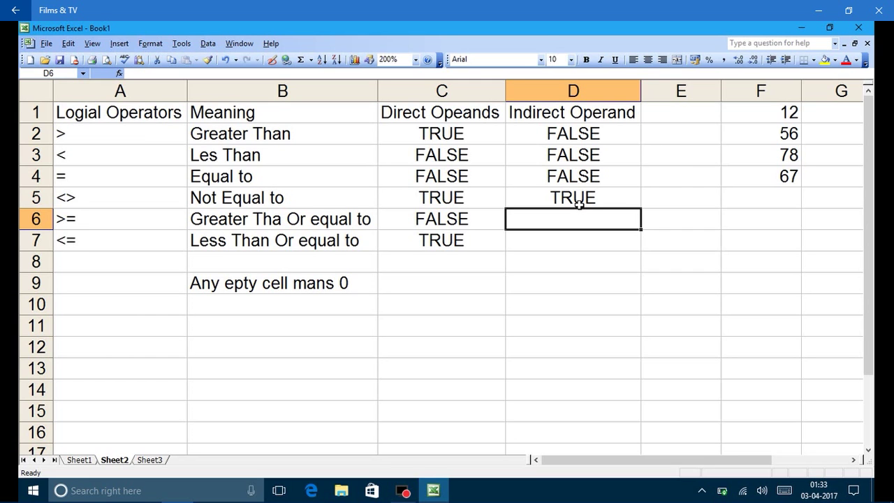
Step: Enter the indirect comparison formulas =f5>=f1 in cell D6 and =f2<=f4 in cell D7
{"action": "type", "text": "="}
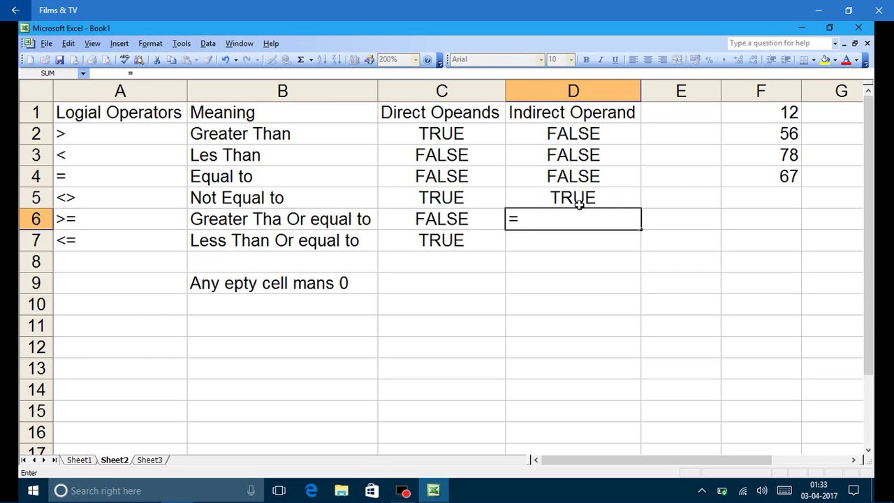
{"action": "type", "text": "f5"}
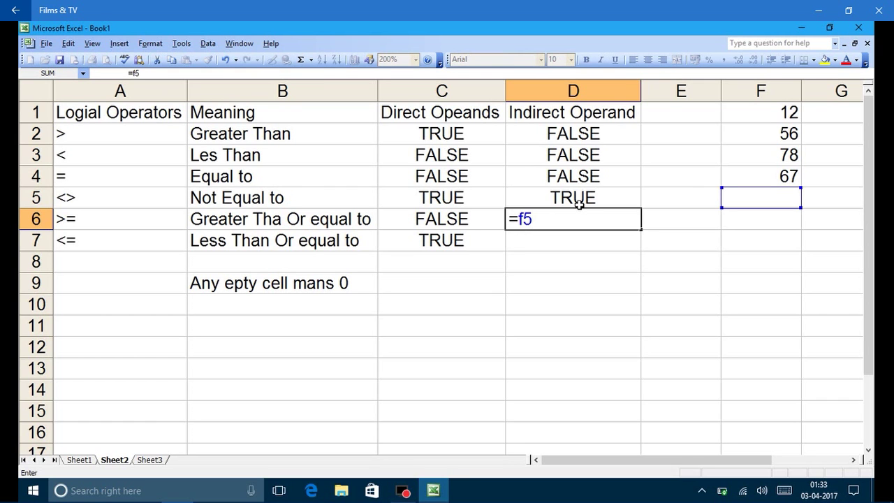
{"action": "type", "text": ">=f1"}
{"action": "key", "text": "Return"}
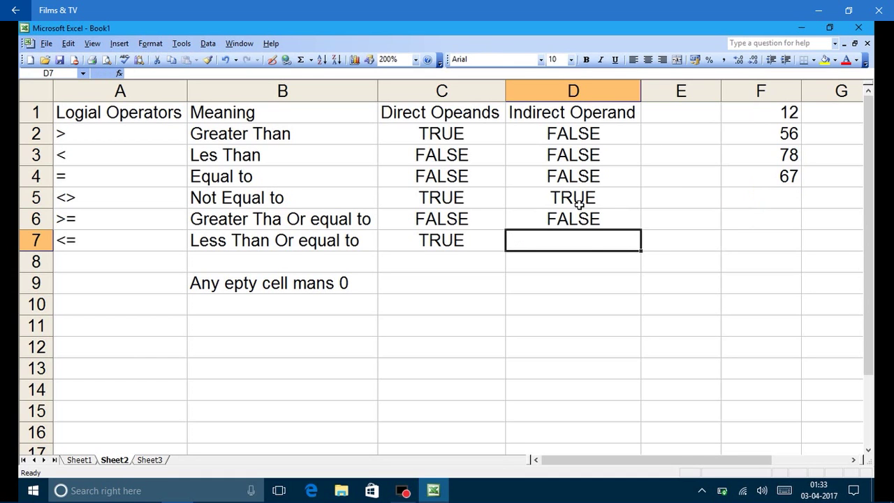
{"action": "type", "text": "="}
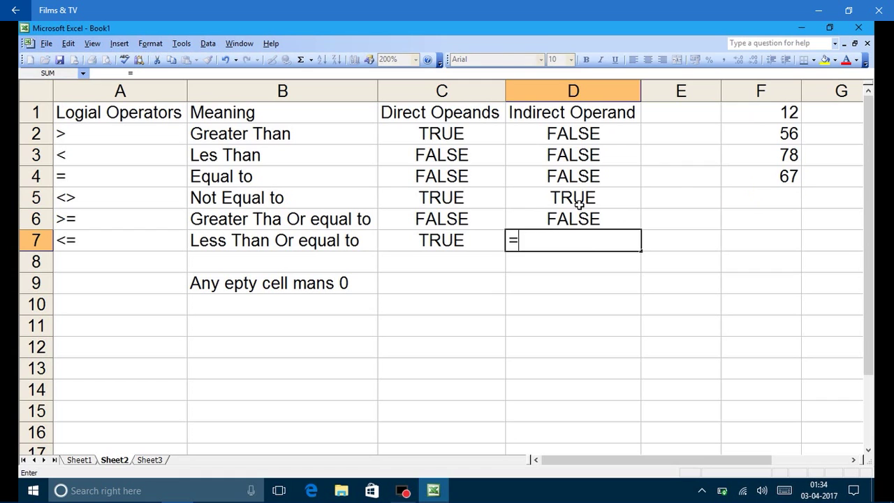
{"action": "type", "text": "f2<=f4"}
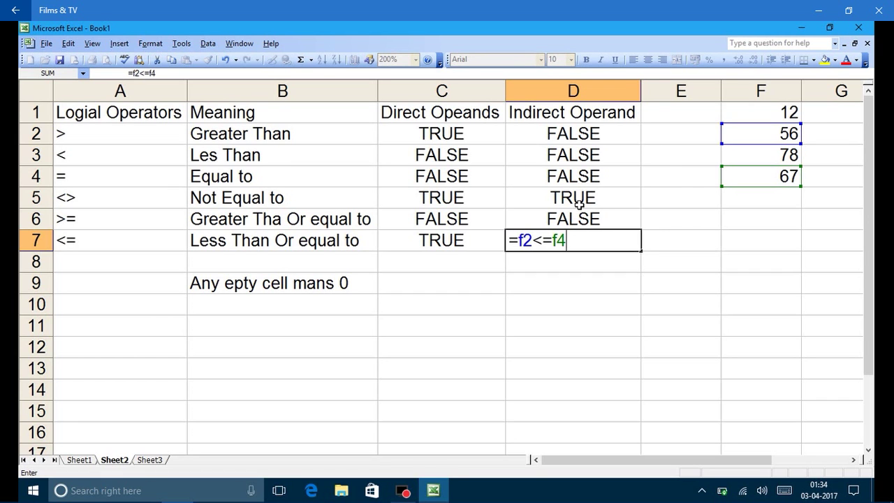
{"action": "key", "text": "Return"}
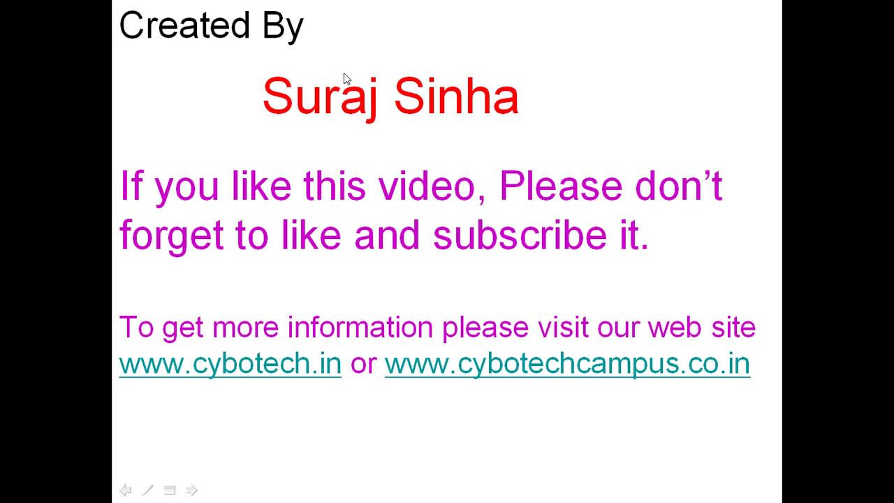
Step: End the slide show and close the END presentation, minimizing its folder window to reach the desktop
{"action": "key", "text": "Tab"}
{"action": "key", "text": "Tab"}
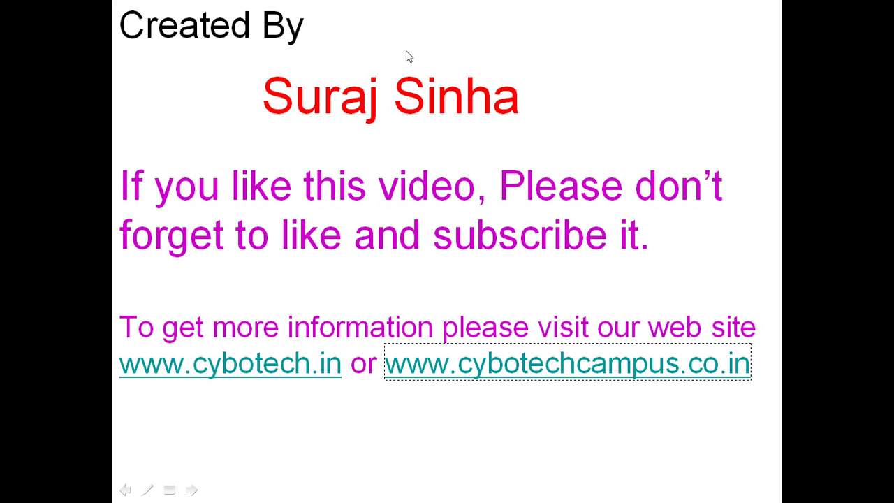
{"action": "left_click", "coordinate": [449, 32]}
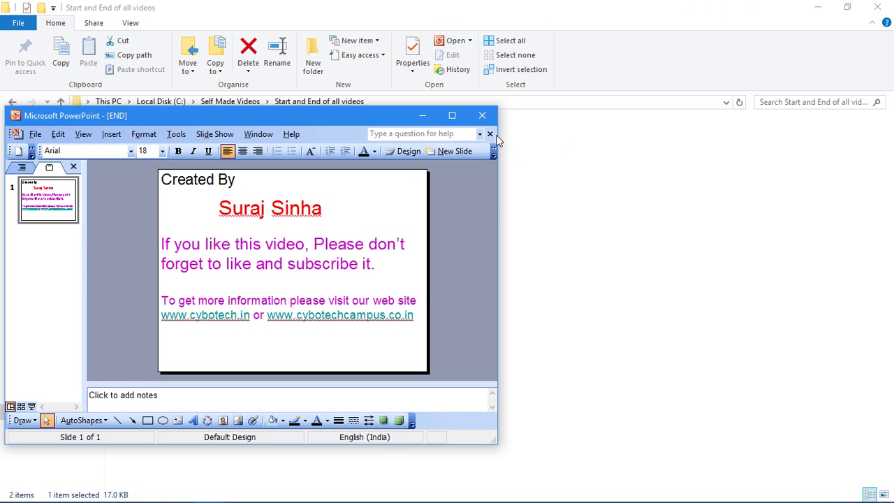
{"action": "left_click", "coordinate": [482, 116]}
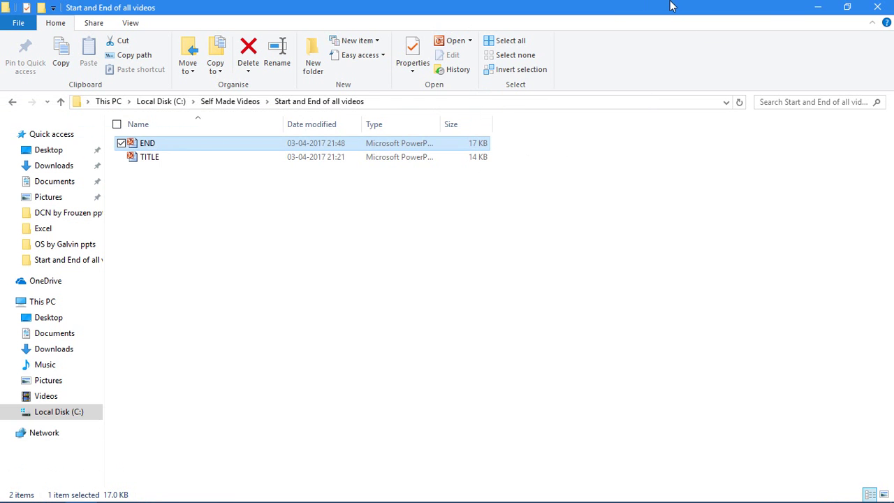
{"action": "left_click", "coordinate": [820, 7]}
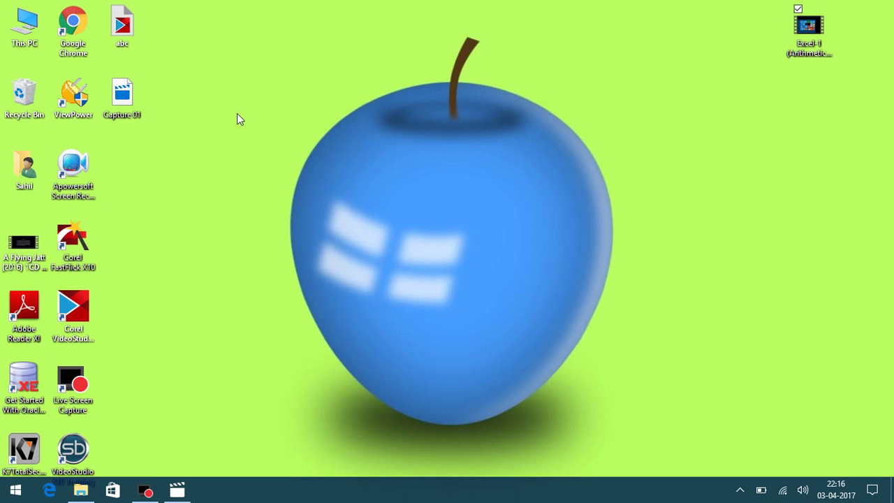
Step: Try to open the Capture 01 file from the desktop, and return to the desktop
{"action": "double_click", "coordinate": [118, 98]}
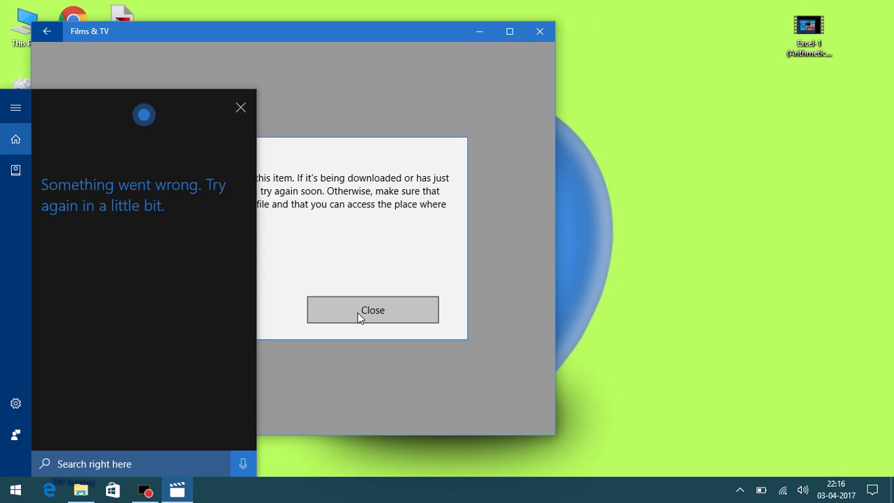
{"action": "left_click", "coordinate": [240, 109]}
{"action": "key", "text": "super+d"}
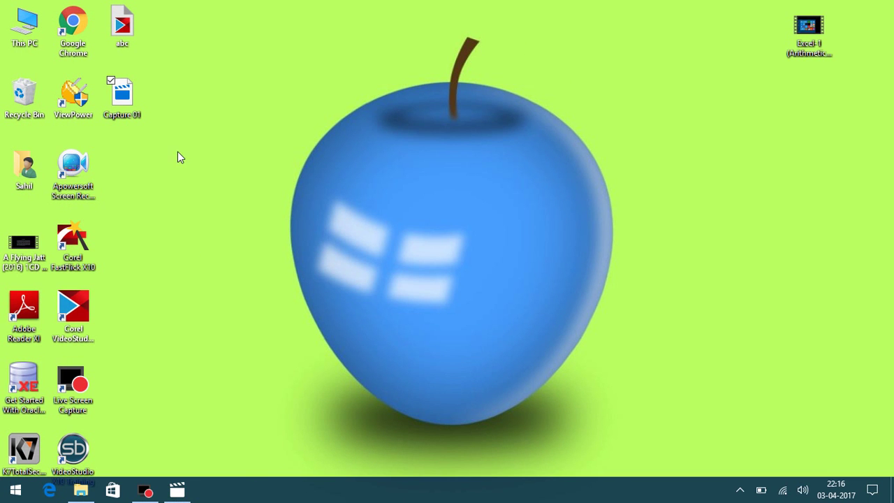